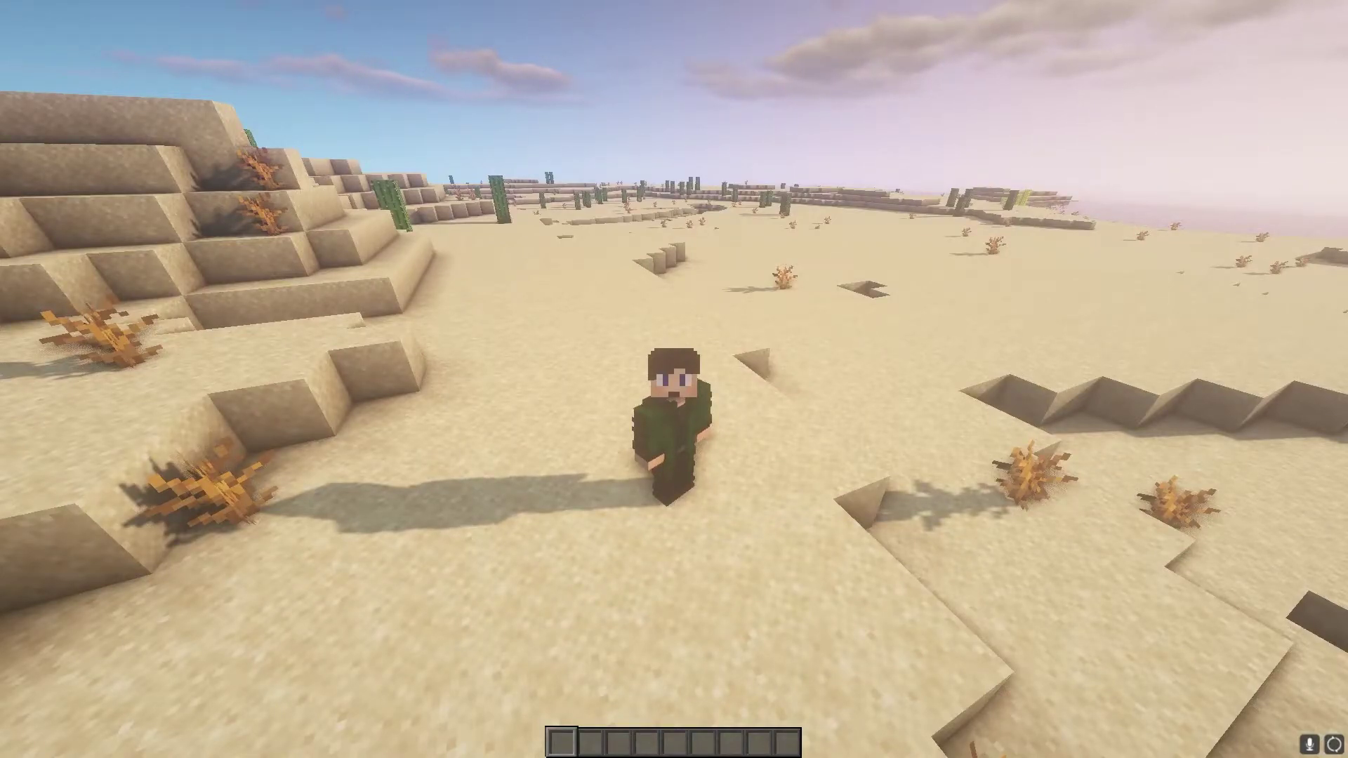
Step: Review the existing wool item entries and the confirm panel's basic settings in Confirm.yml
mouse_move(674, 379)
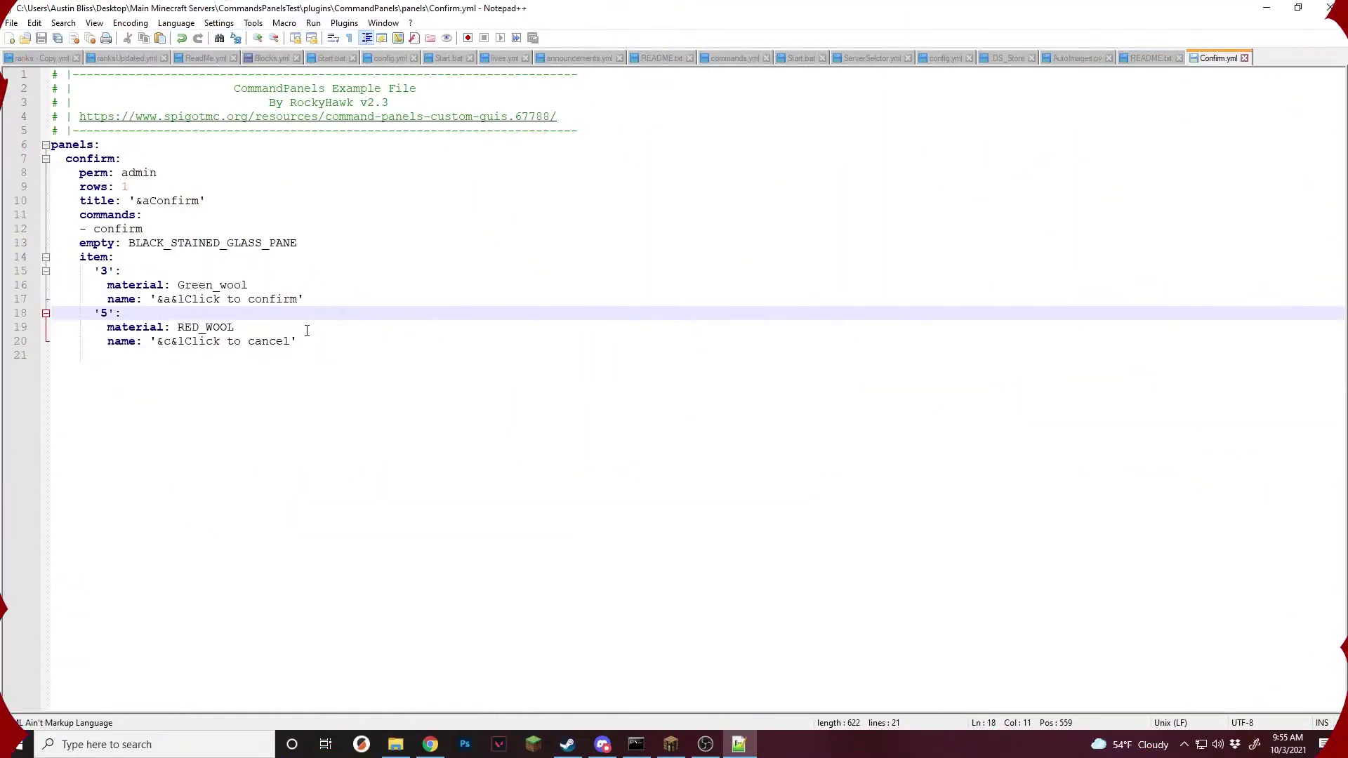
left_click_drag(299, 341, 101, 277)
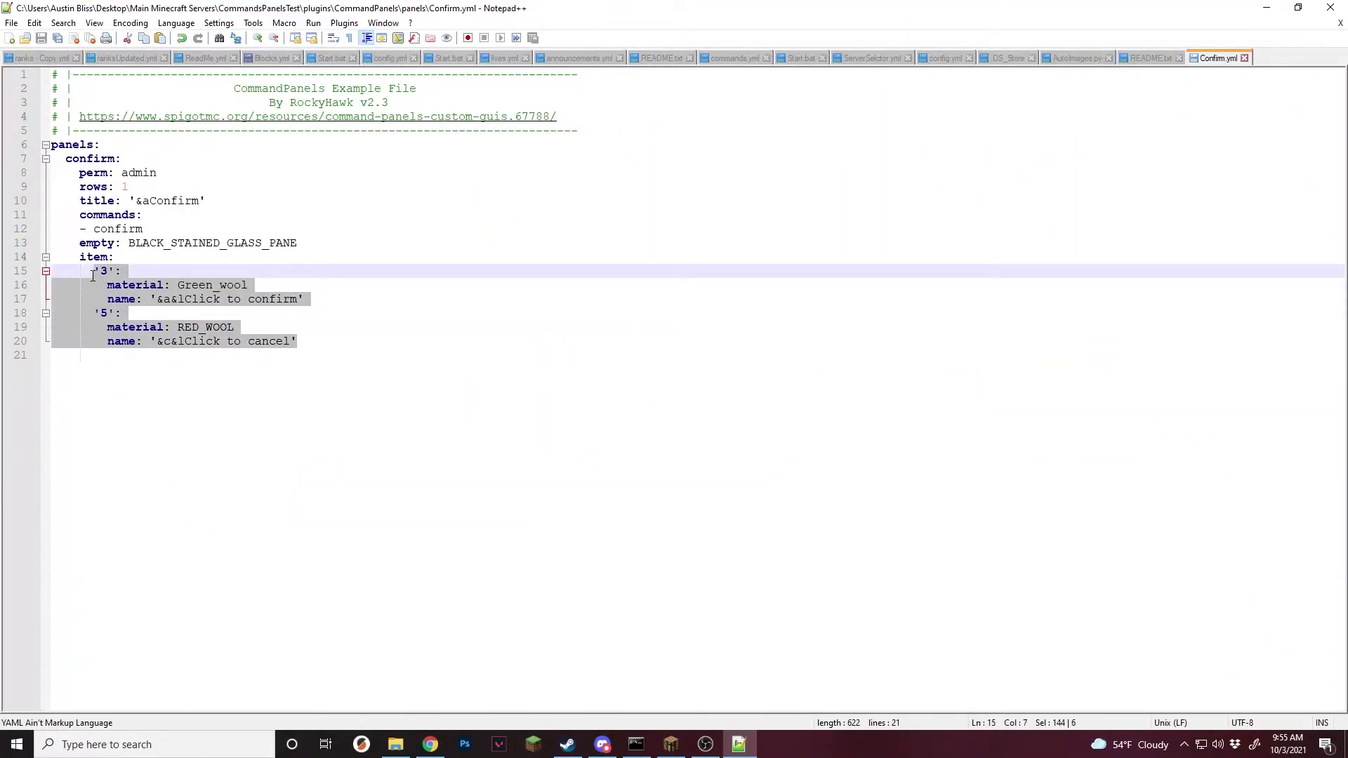
left_click_drag(361, 299, 142, 291)
mouse_move(343, 313)
left_mouse_down()
mouse_move(302, 343)
mouse_move(343, 313)
left_mouse_up()
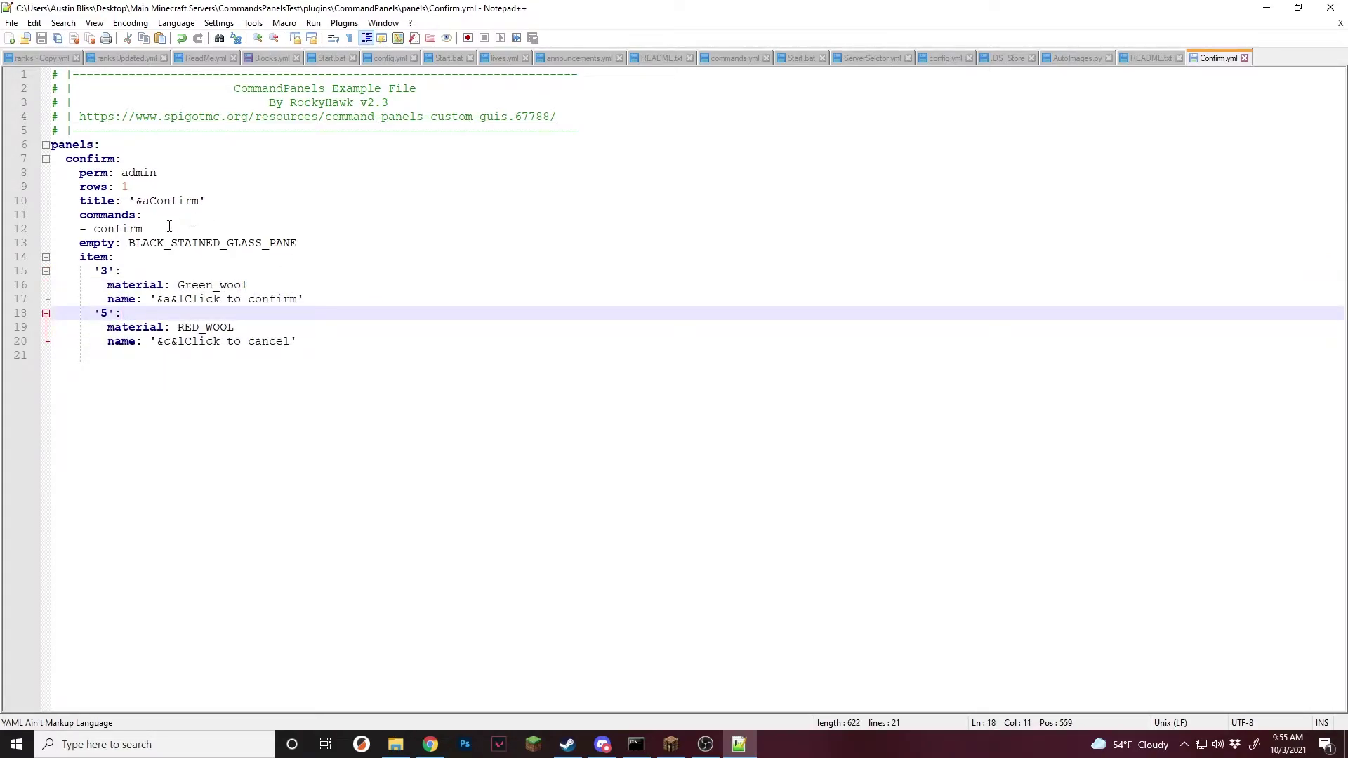
left_click_drag(163, 229, 49, 145)
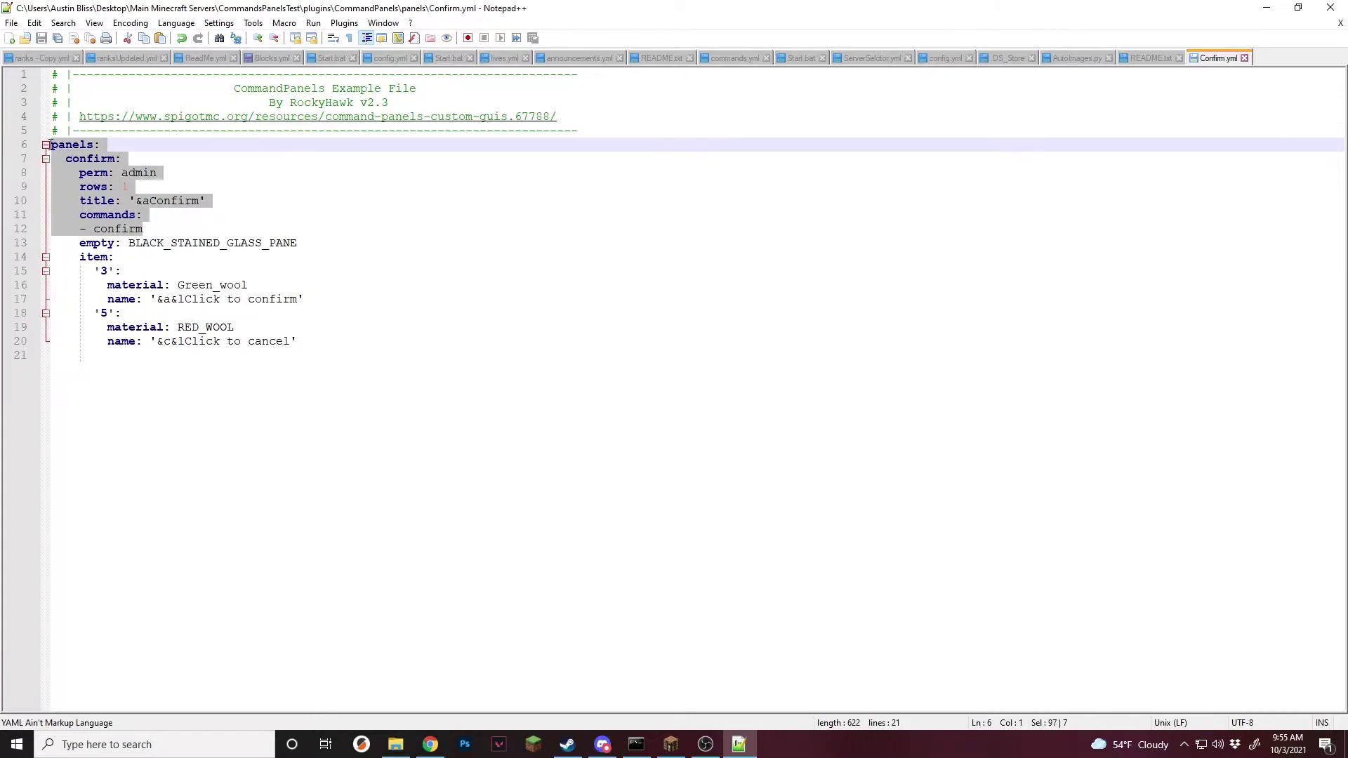
left_click(158, 227)
left_click(181, 172)
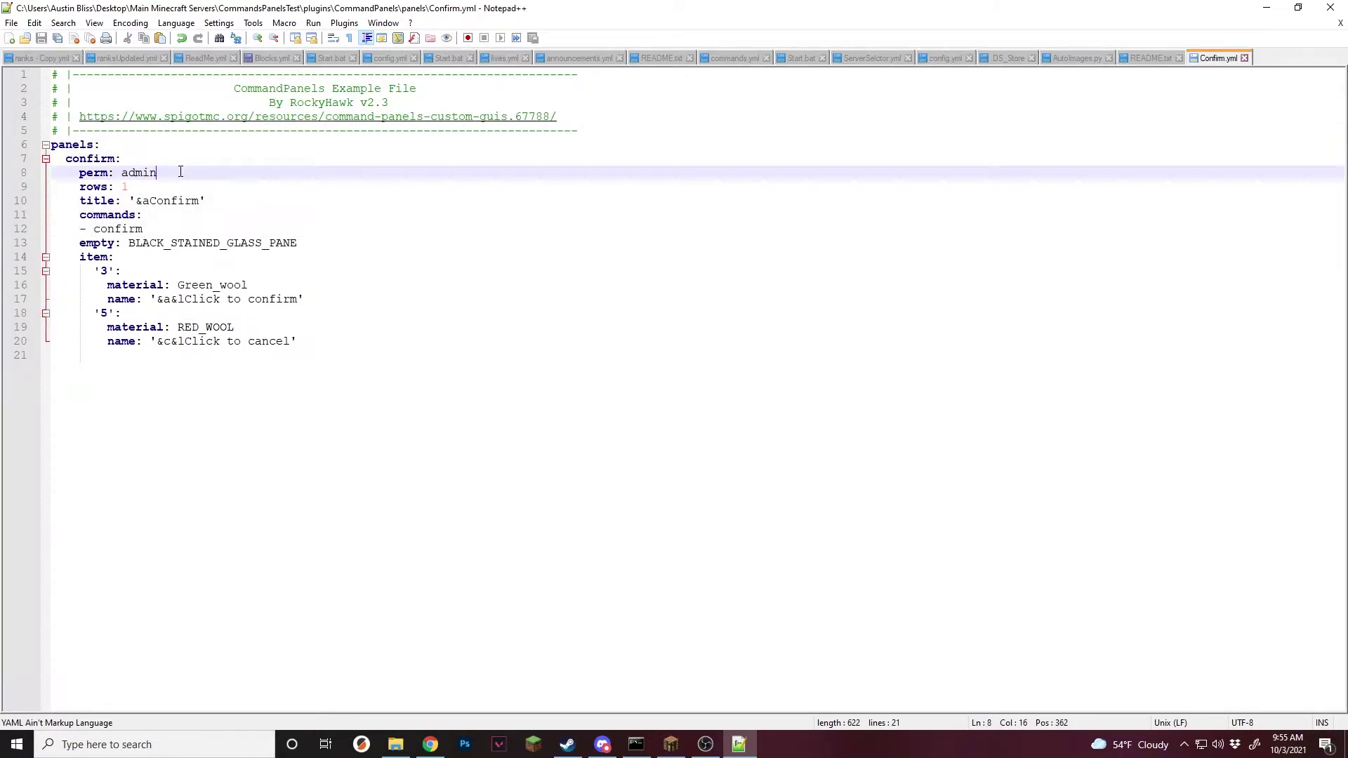
left_click(184, 159)
left_click(320, 243)
left_click(322, 342)
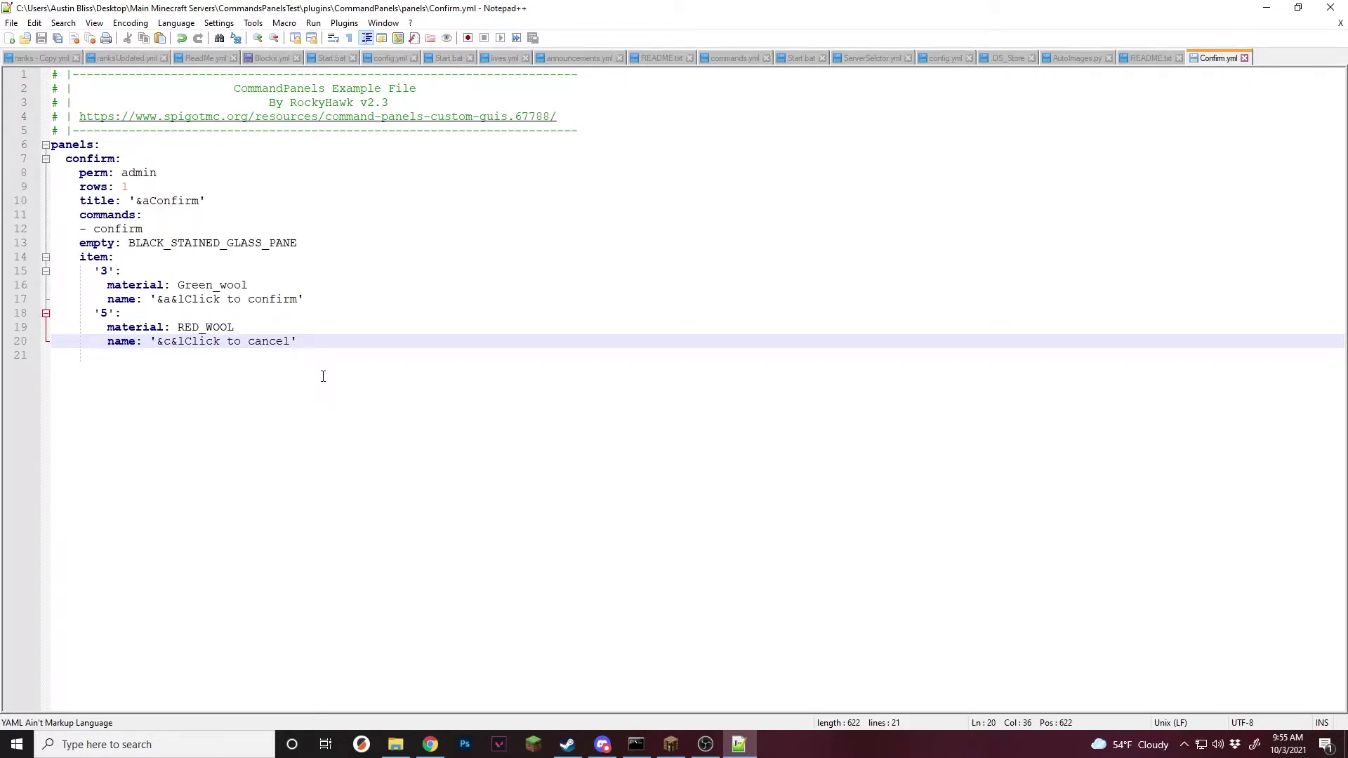
Step: Add a new item entry with slot key '4' under the item list
left_click(213, 251)
key("Return")
type("'")
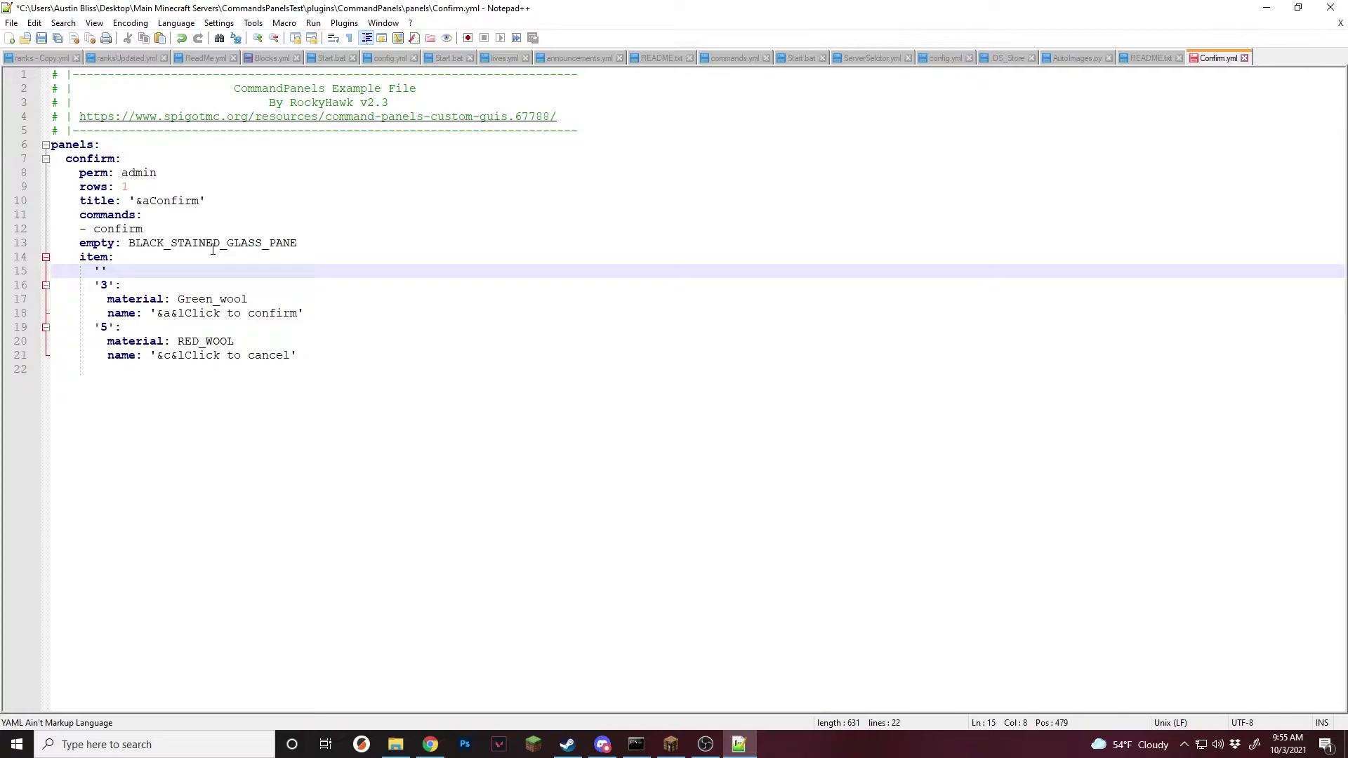
type("1")
key("Right")
type(":")
key("Return")
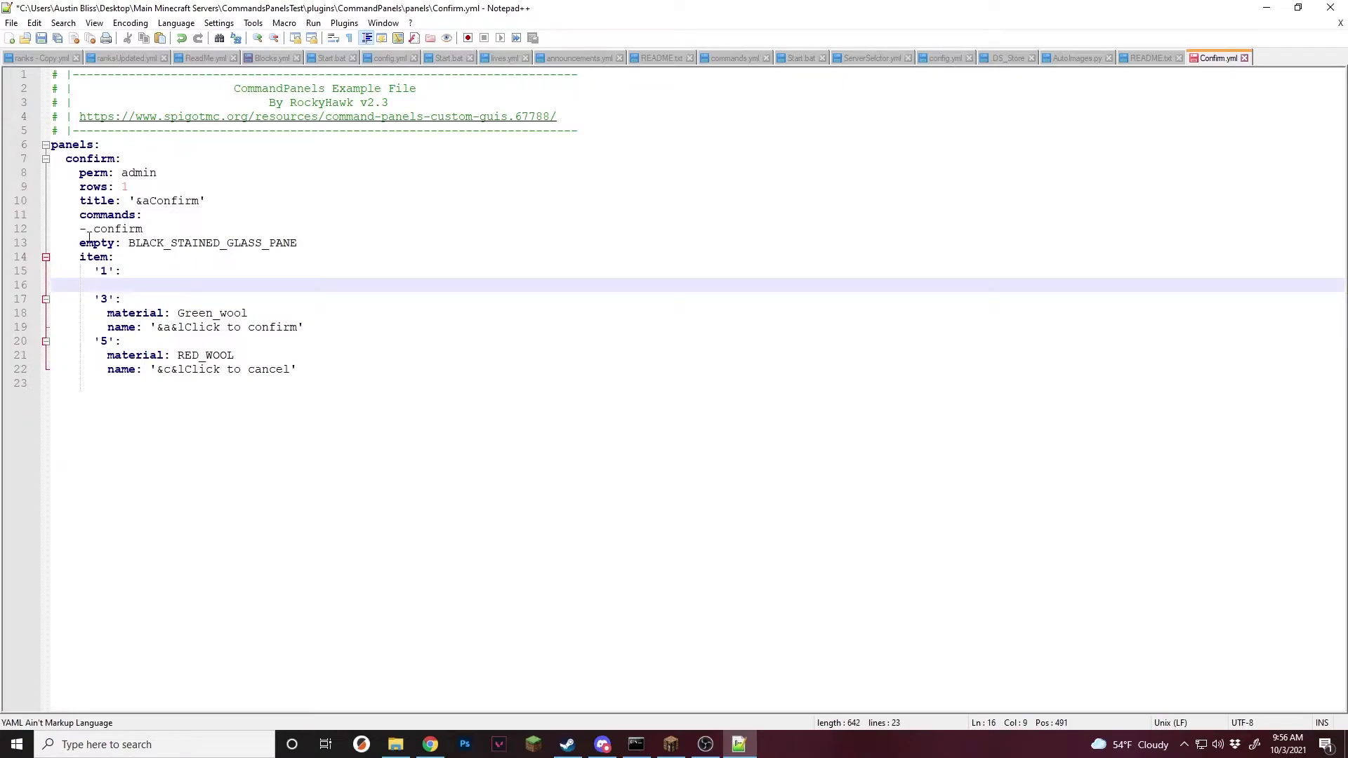
left_click(106, 271)
key("BackSpace")
type("4")
Step: Give item 4 material STONE, name 'Say hi' and an empty commands: list
left_click(213, 288)
type("material: STONE")
key("Return")
type("name: ")
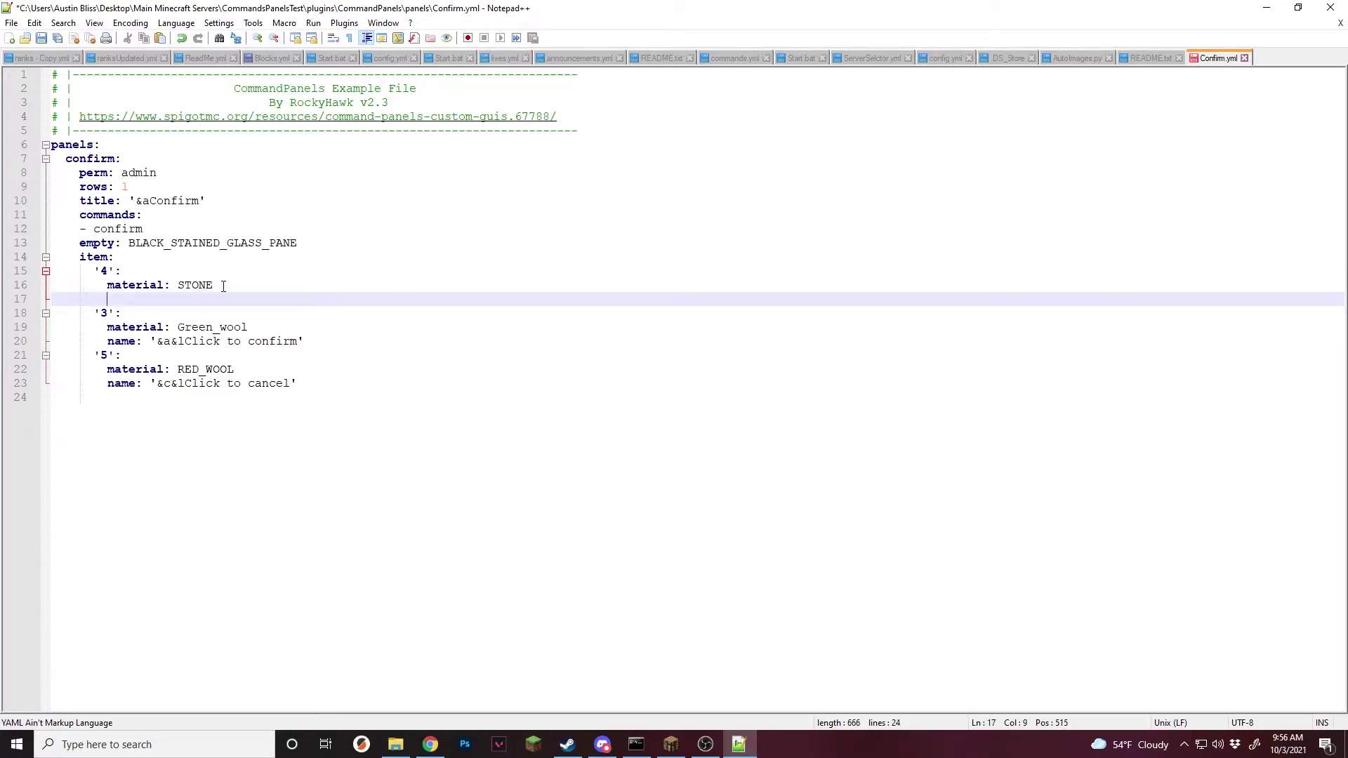
type("'Say hi")
key("End")
key("Return")
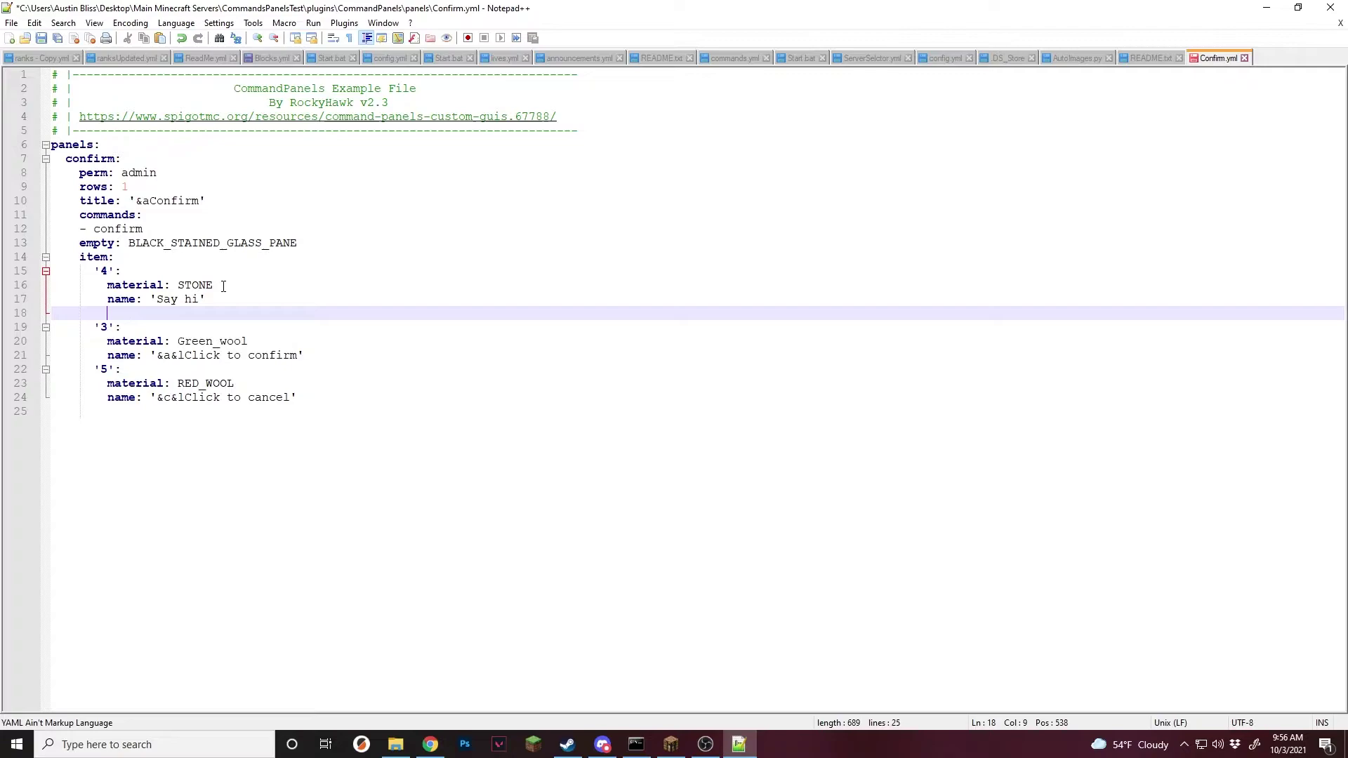
type("commands:")
key("Return")
Step: Add the command '- placeholder= [confirm:yes]' to the stone item
type("- placeholder=")
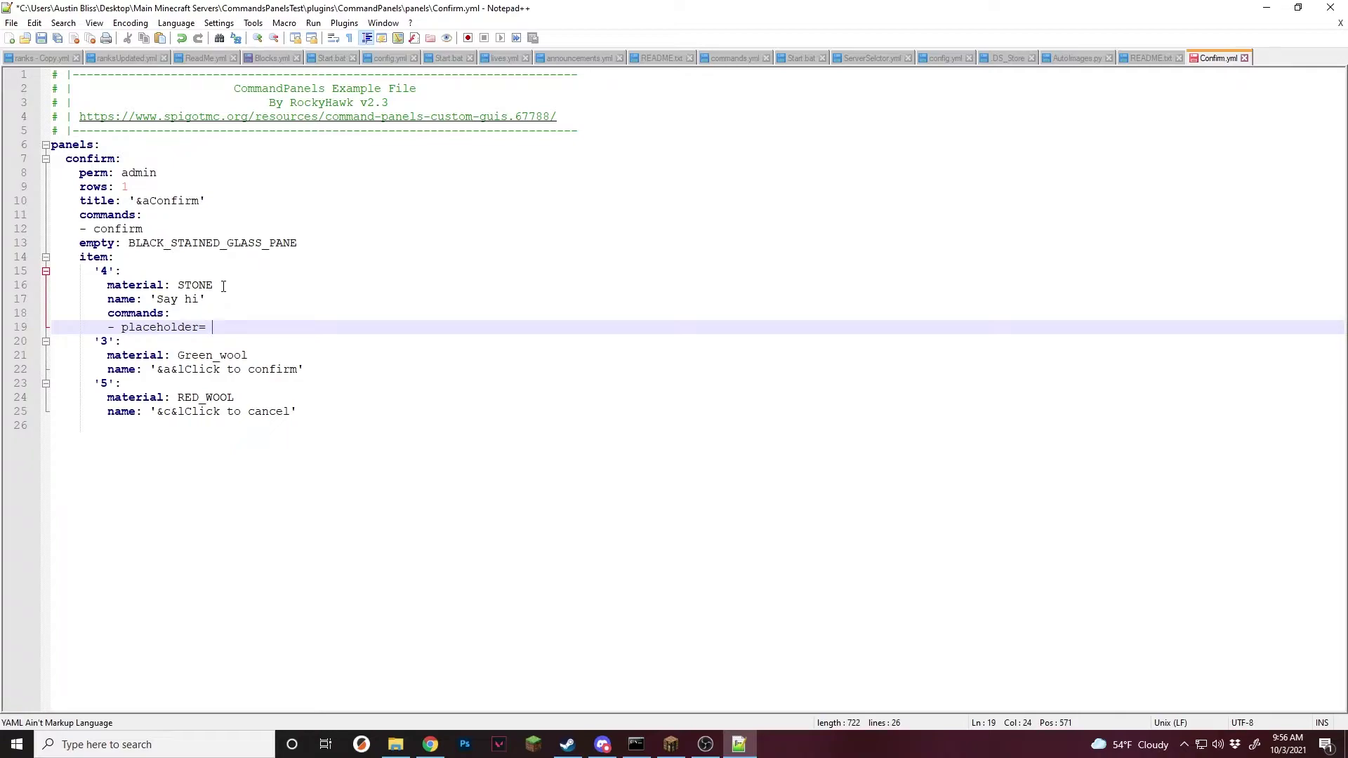
type(" [confirm")
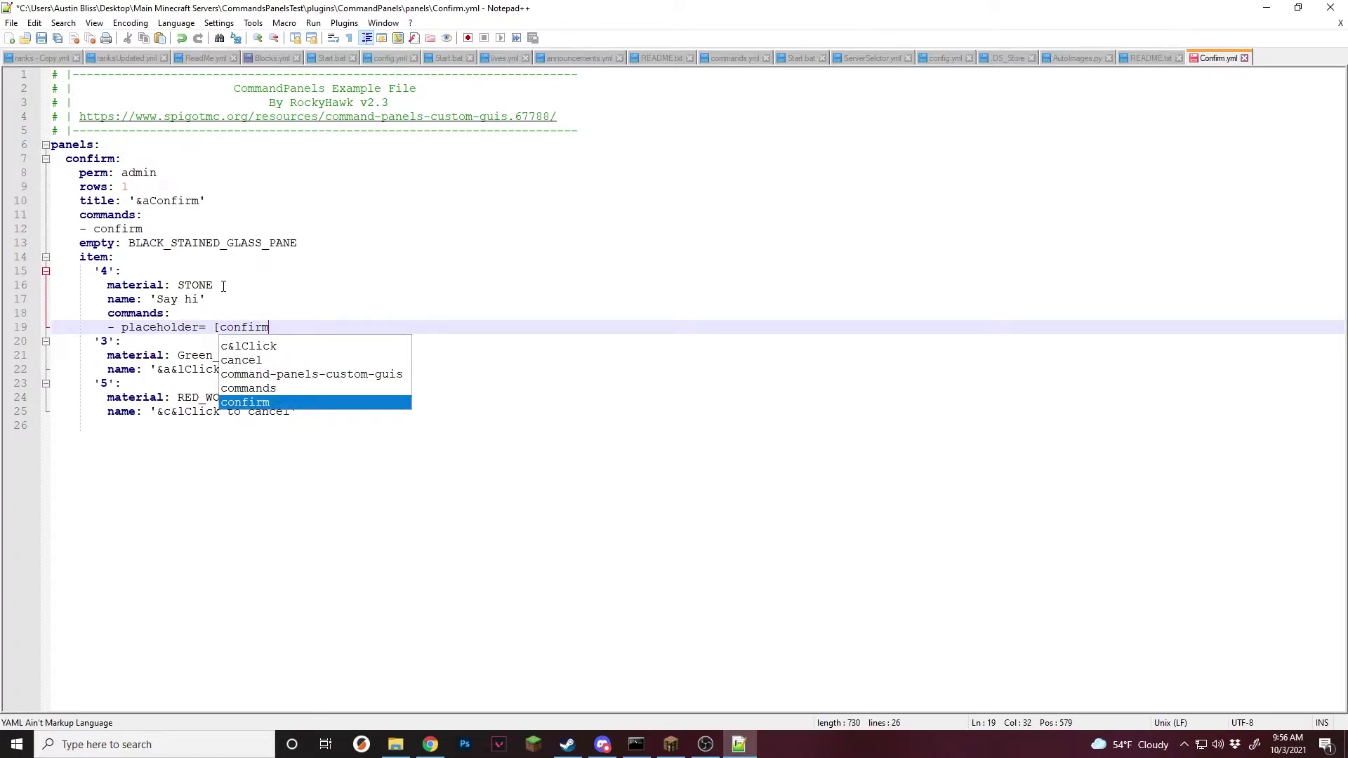
type(":")
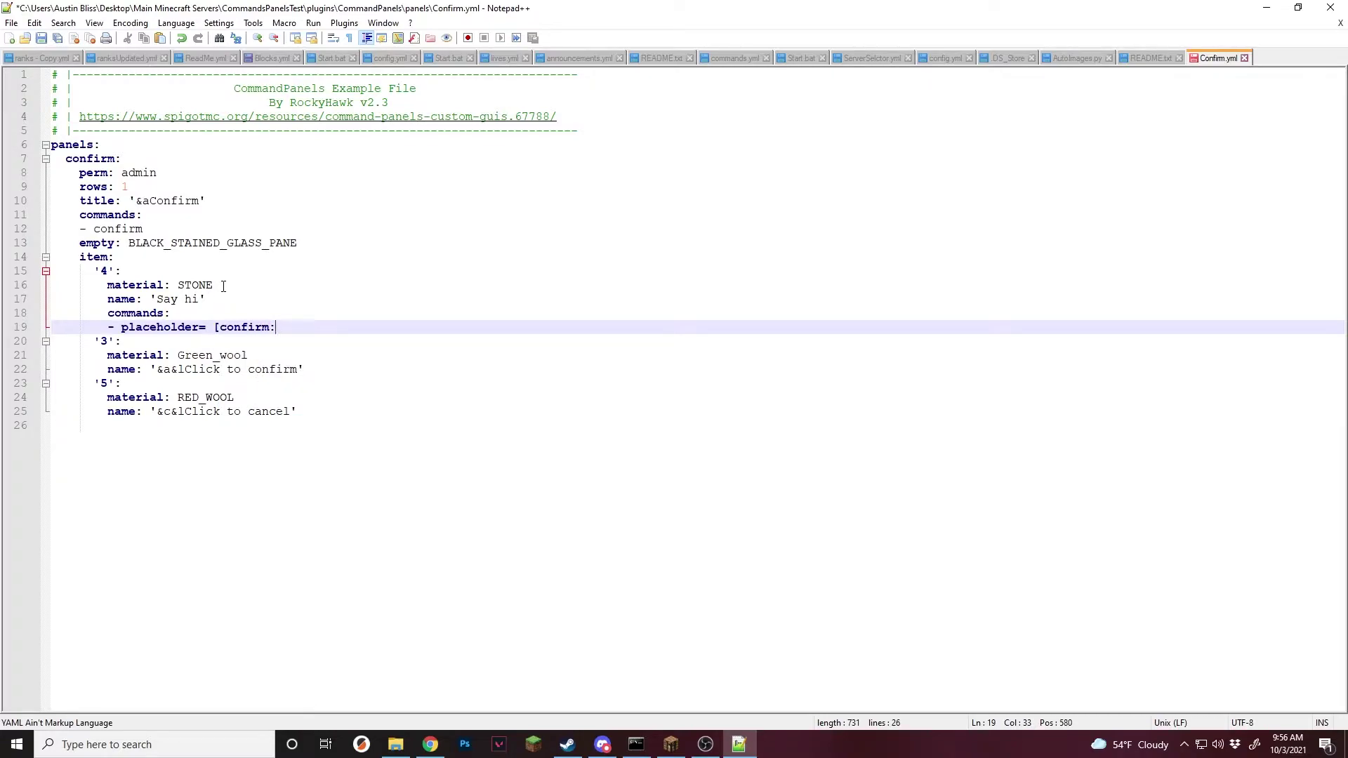
type("yes]'")
key("Left")
key("Left")
key("Left")
key("Left")
key("Left")
key("Left")
key("Left")
key("Left")
key("Left")
key("Left")
key("Left")
key("Left")
key("Left")
key("Left")
key("Left")
key("Left")
key("Left")
key("Left")
key("Left")
key("Left")
type("'")
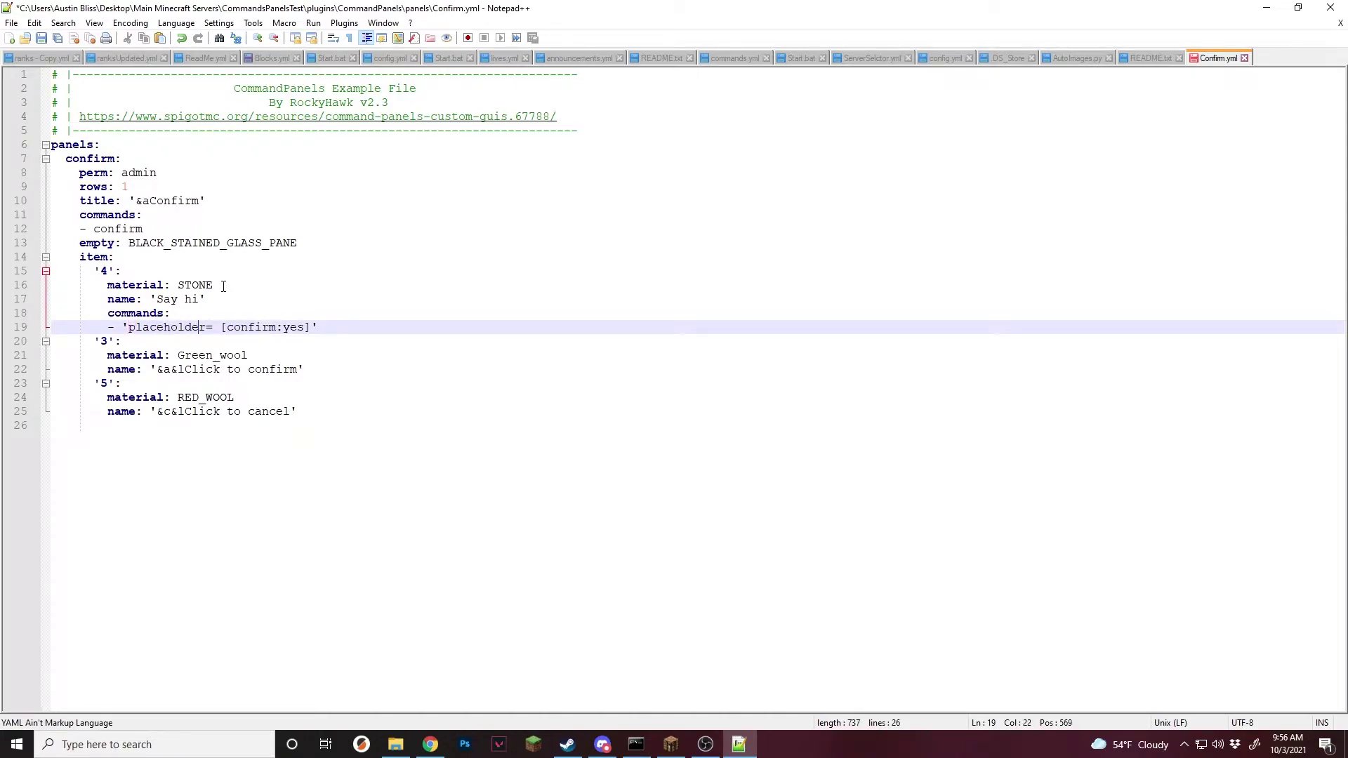
left_click(275, 325)
left_click_drag(276, 326, 227, 327)
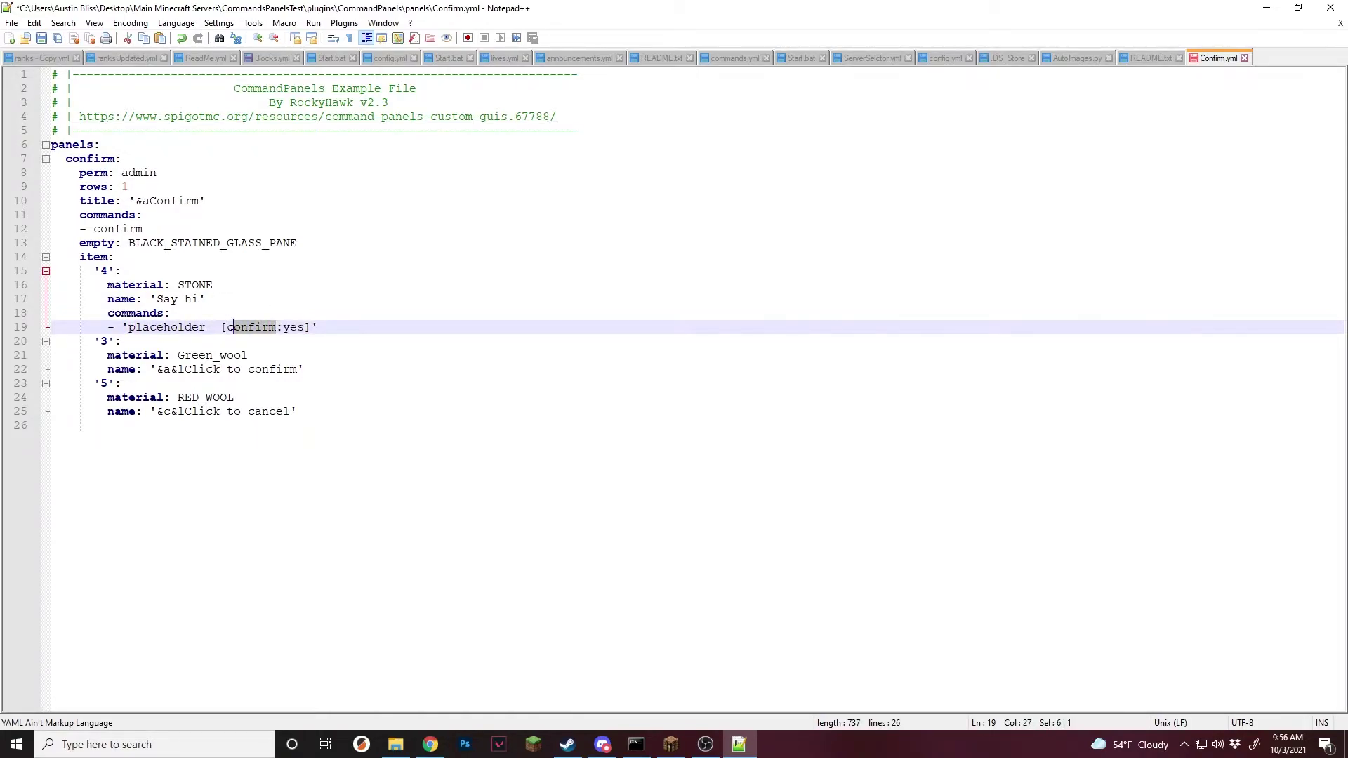
double_click(285, 328)
left_click(344, 328)
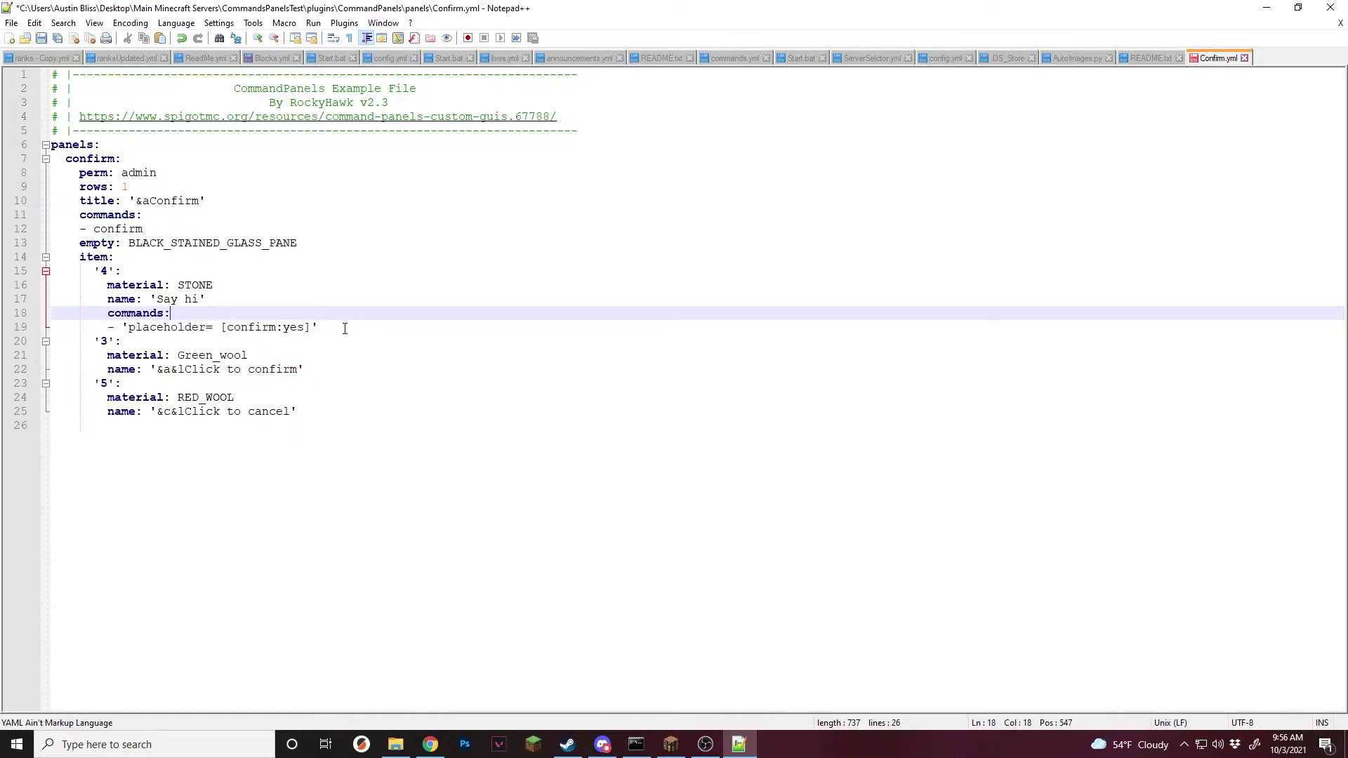
Step: Add a has0 block with value0 '%cp-confirm%', compare0 'yes' and name '&f'
key("Return")
type("has0")
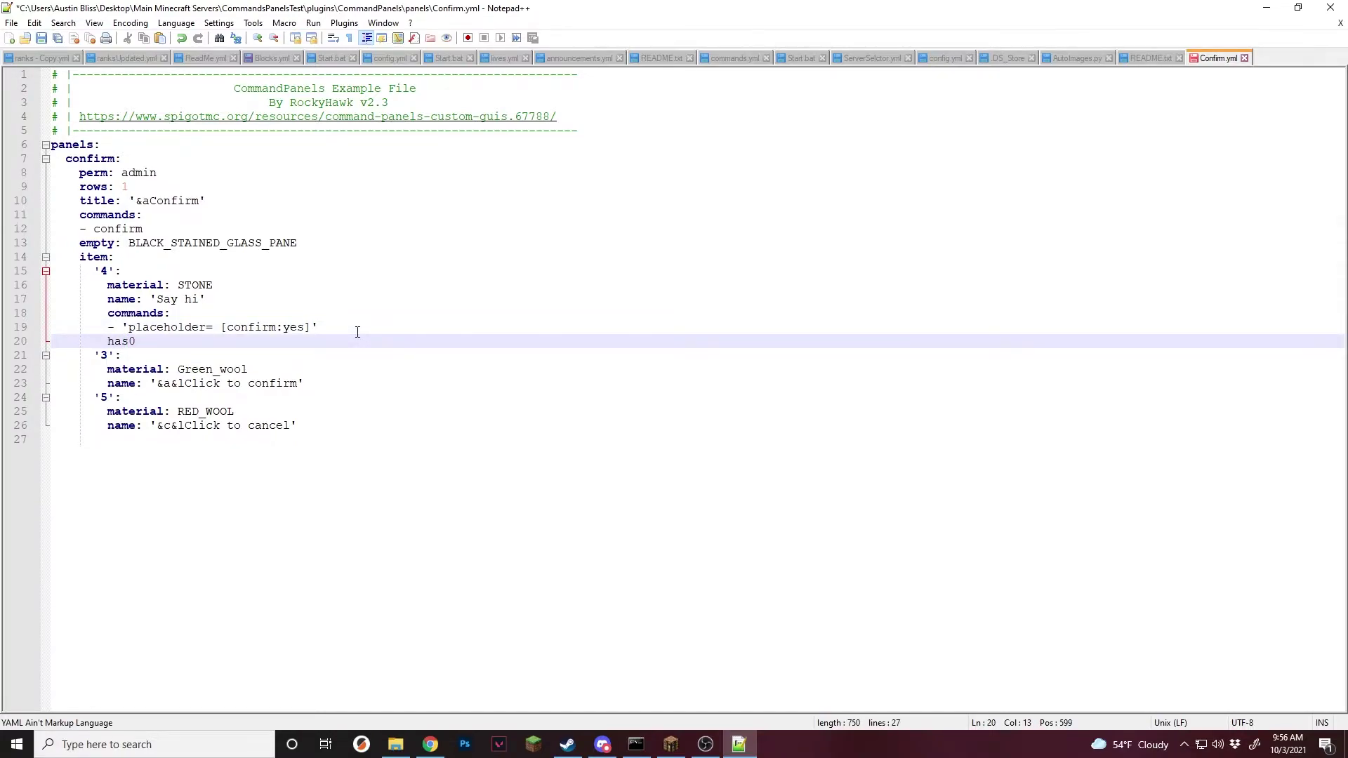
type(":")
key("Return")
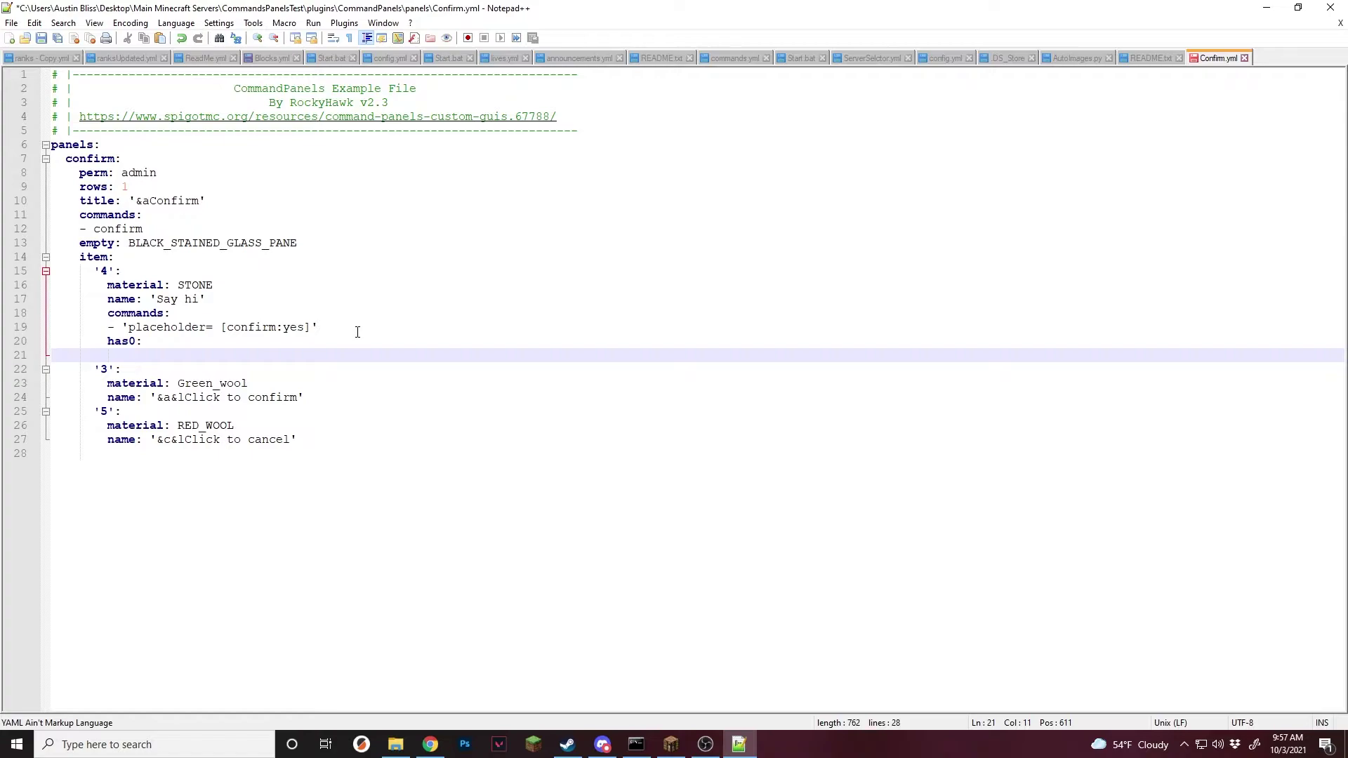
type("value")
type("0: ")
type("''")
type("%C")
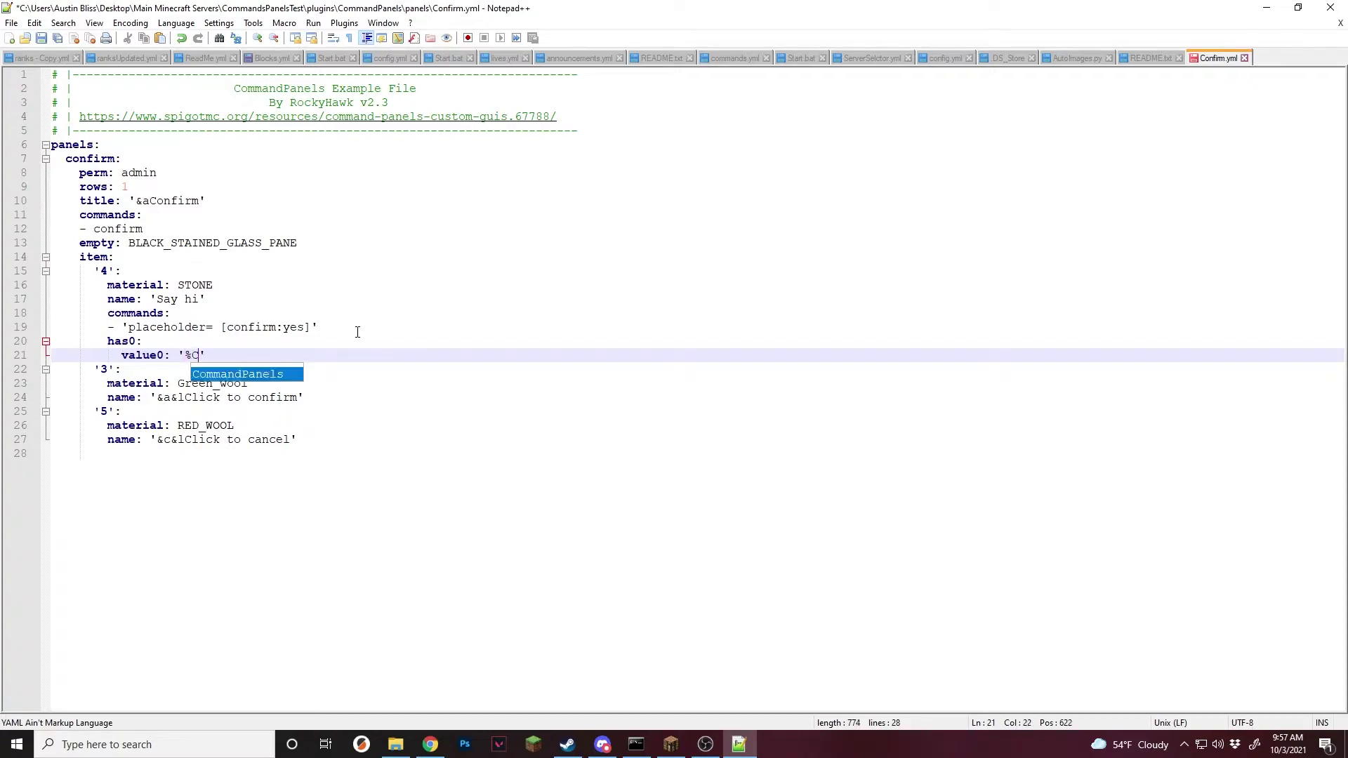
type("p-confrim")
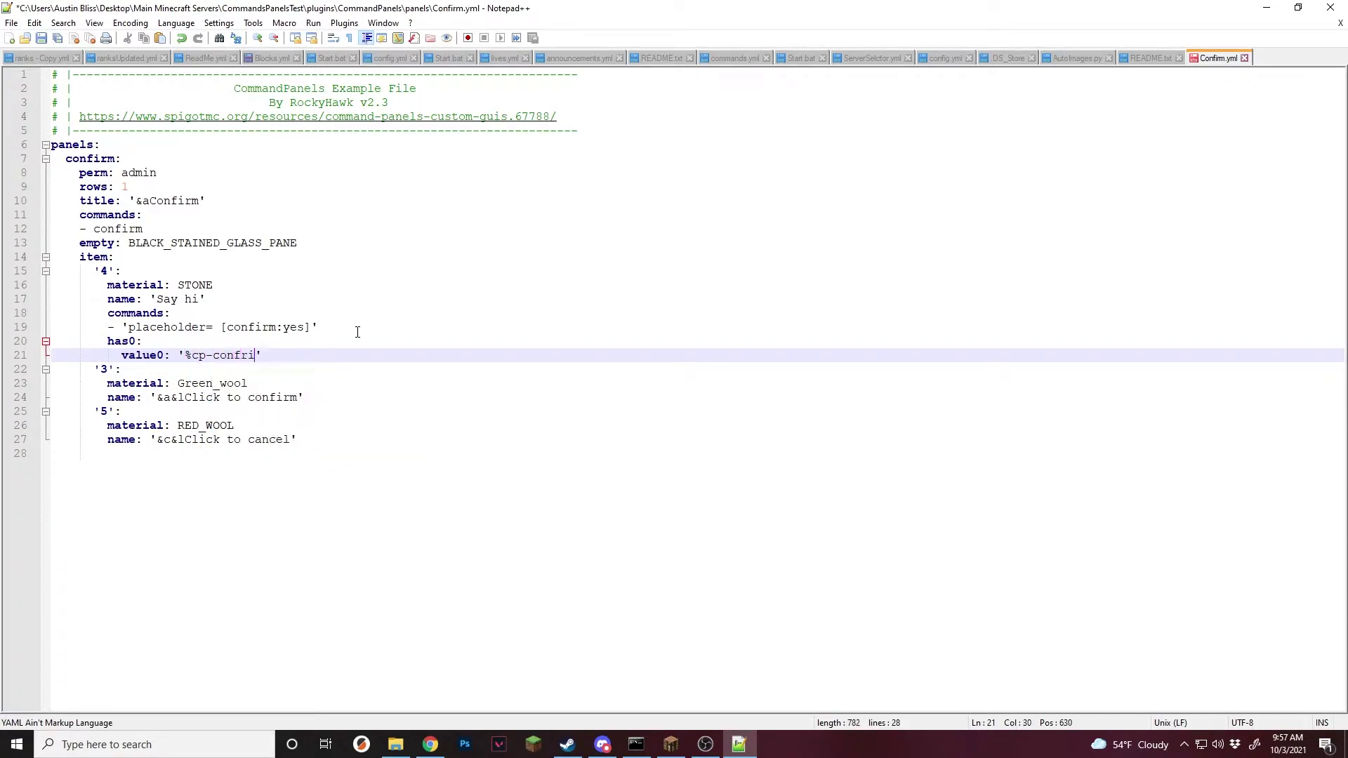
key("BackSpace")
key("BackSpace")
key("BackSpace")
type("irm%")
key("Return")
type("compare")
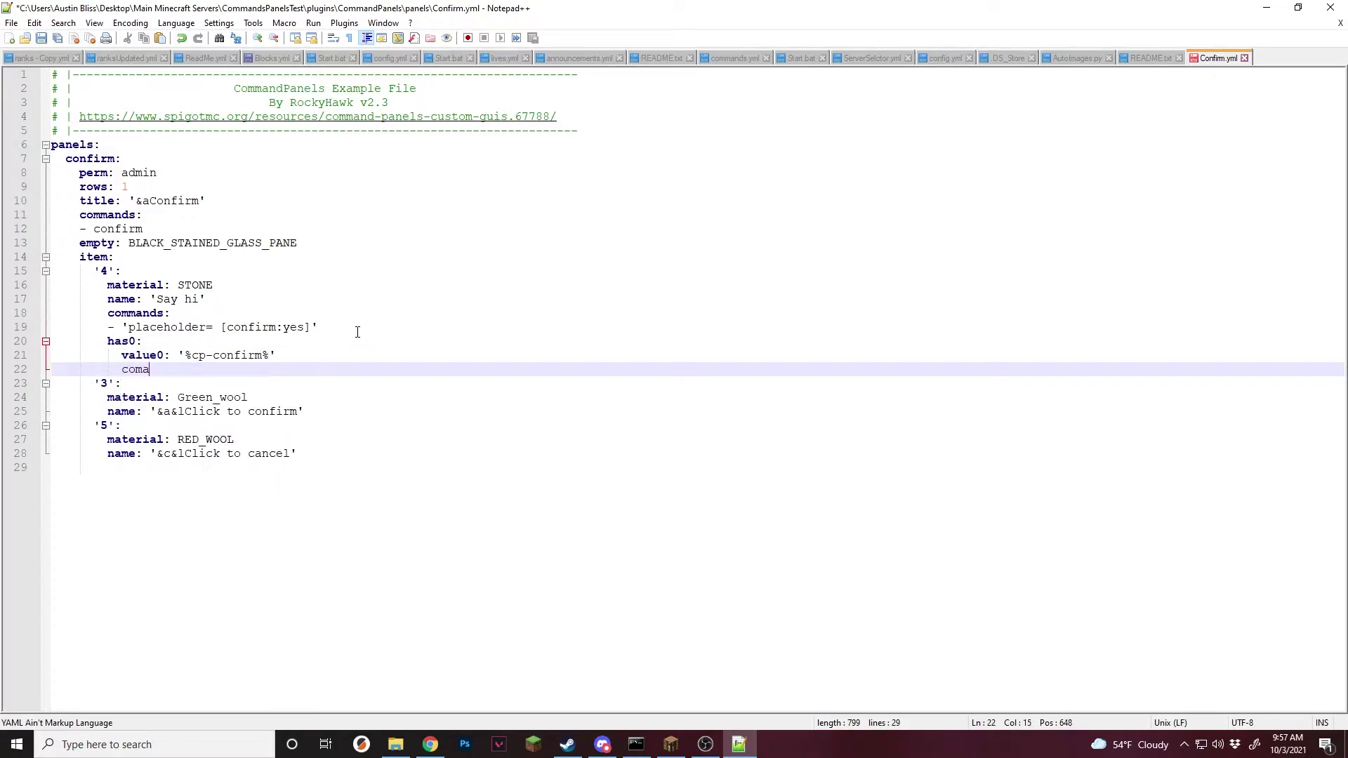
type("0: 'yes'")
key("Return")
type("name:")
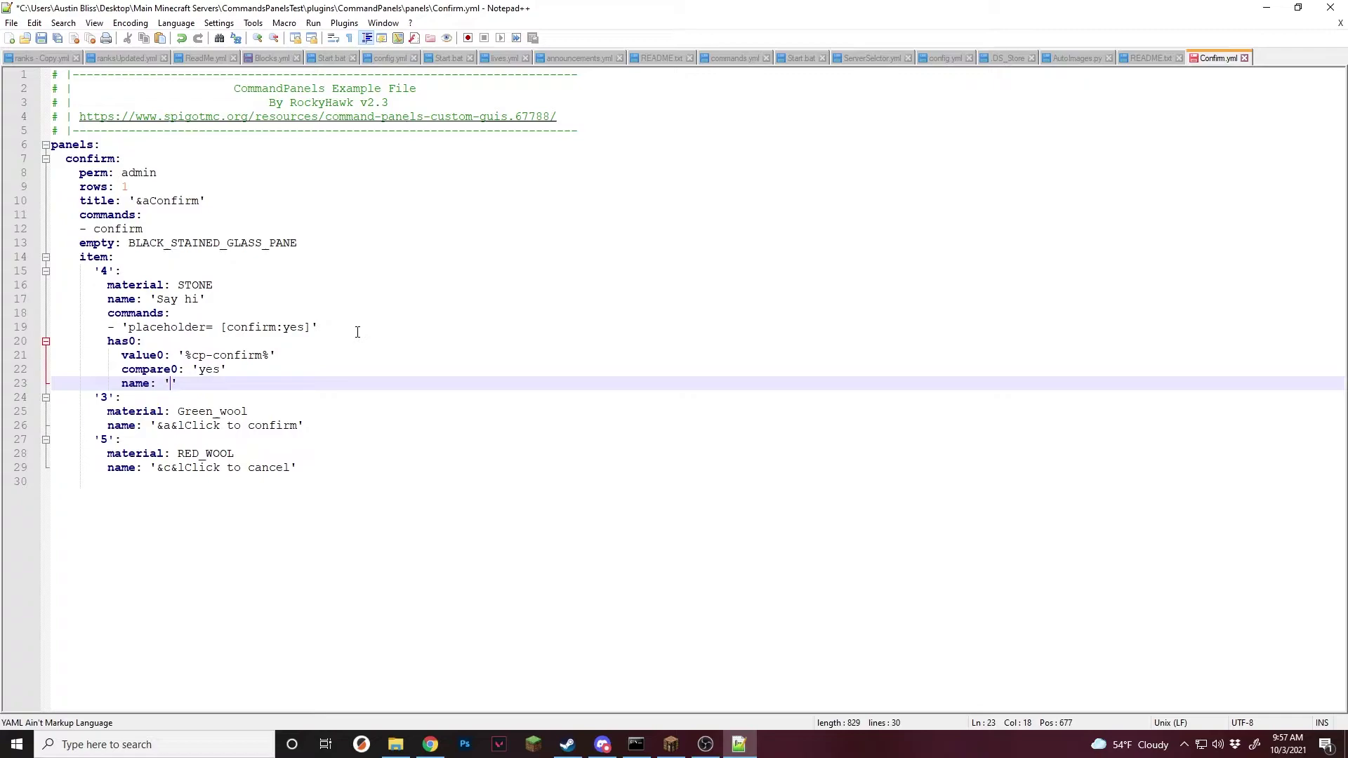
type(" '&f'")
Step: Set the has0 material to BLACK_STAINED_GLASS_PANE, copied from line 13
key("Return")
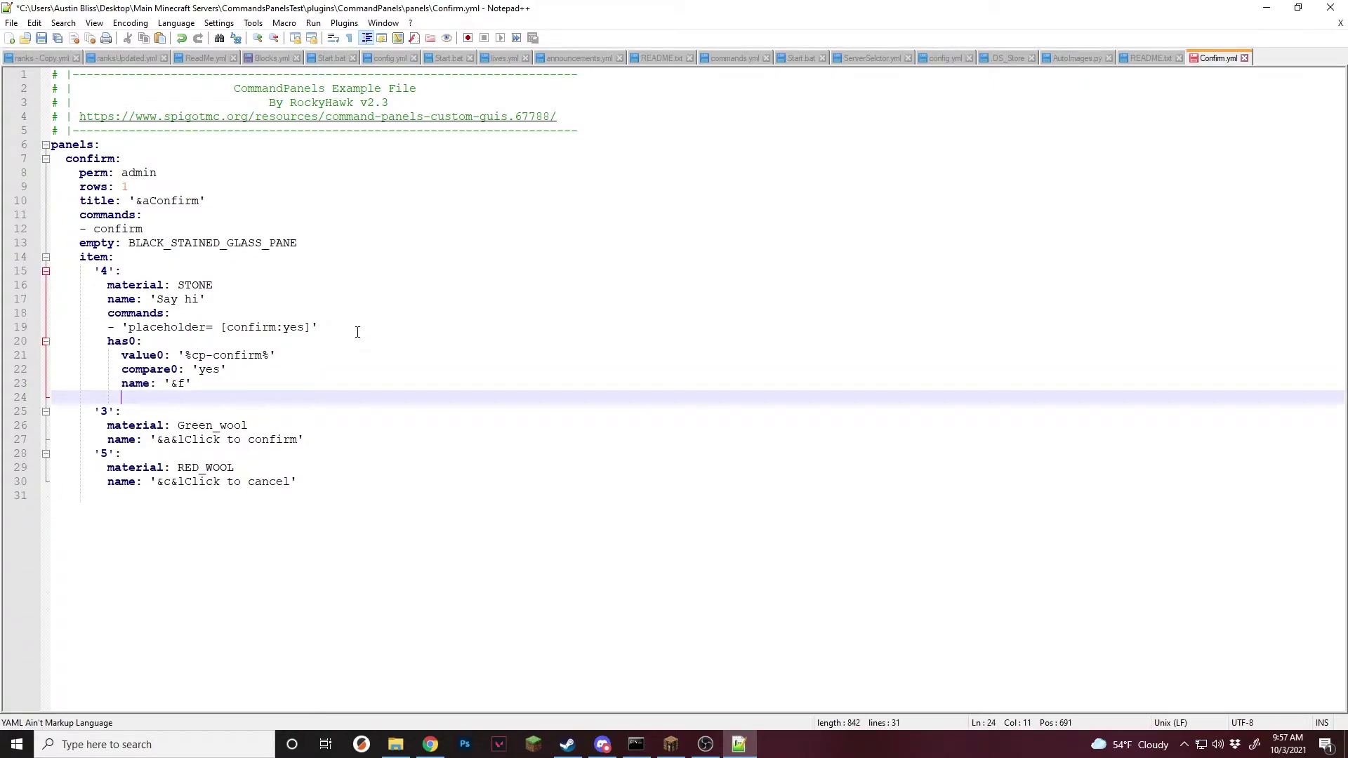
type("material:")
left_click_drag(298, 243, 129, 243)
key("ctrl+c")
left_click(267, 398)
key("ctrl+v")
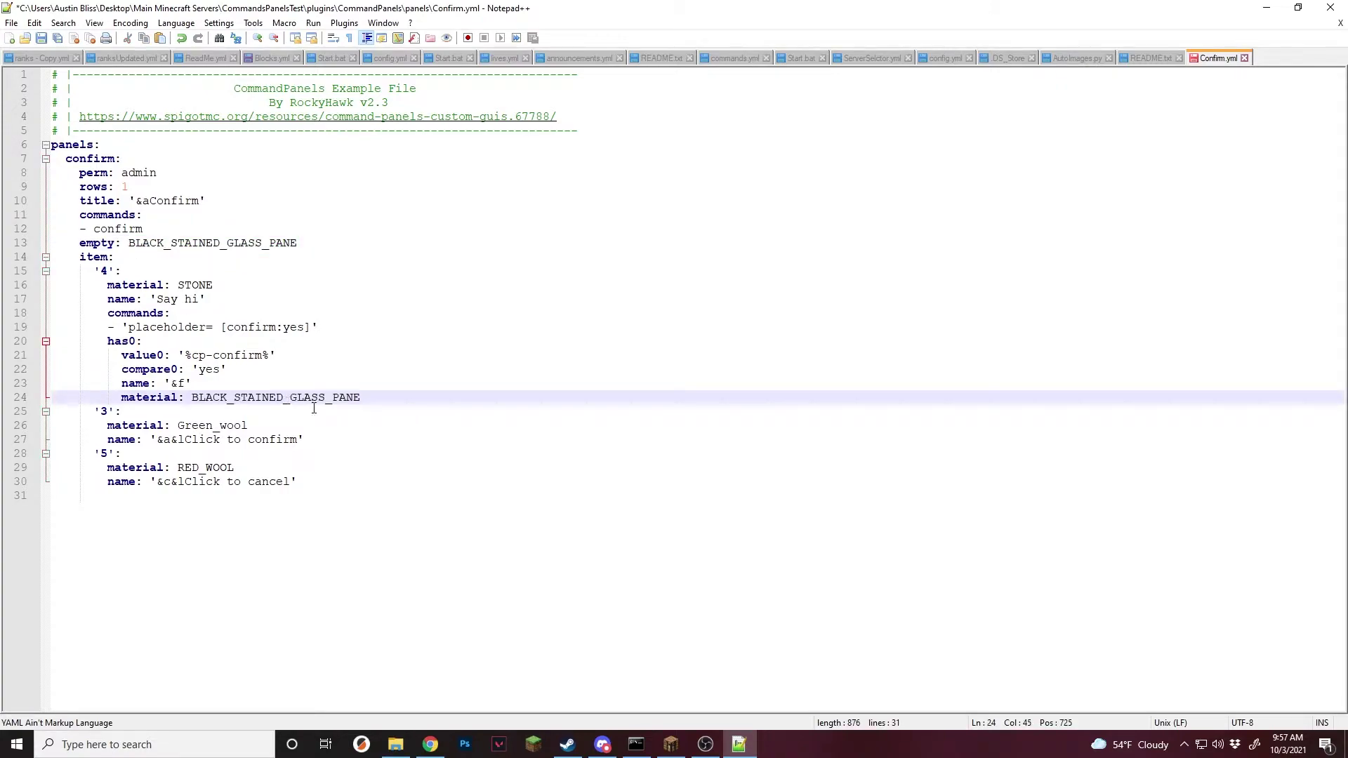
left_click_drag(312, 333, 107, 285)
left_click_drag(361, 397, 106, 341)
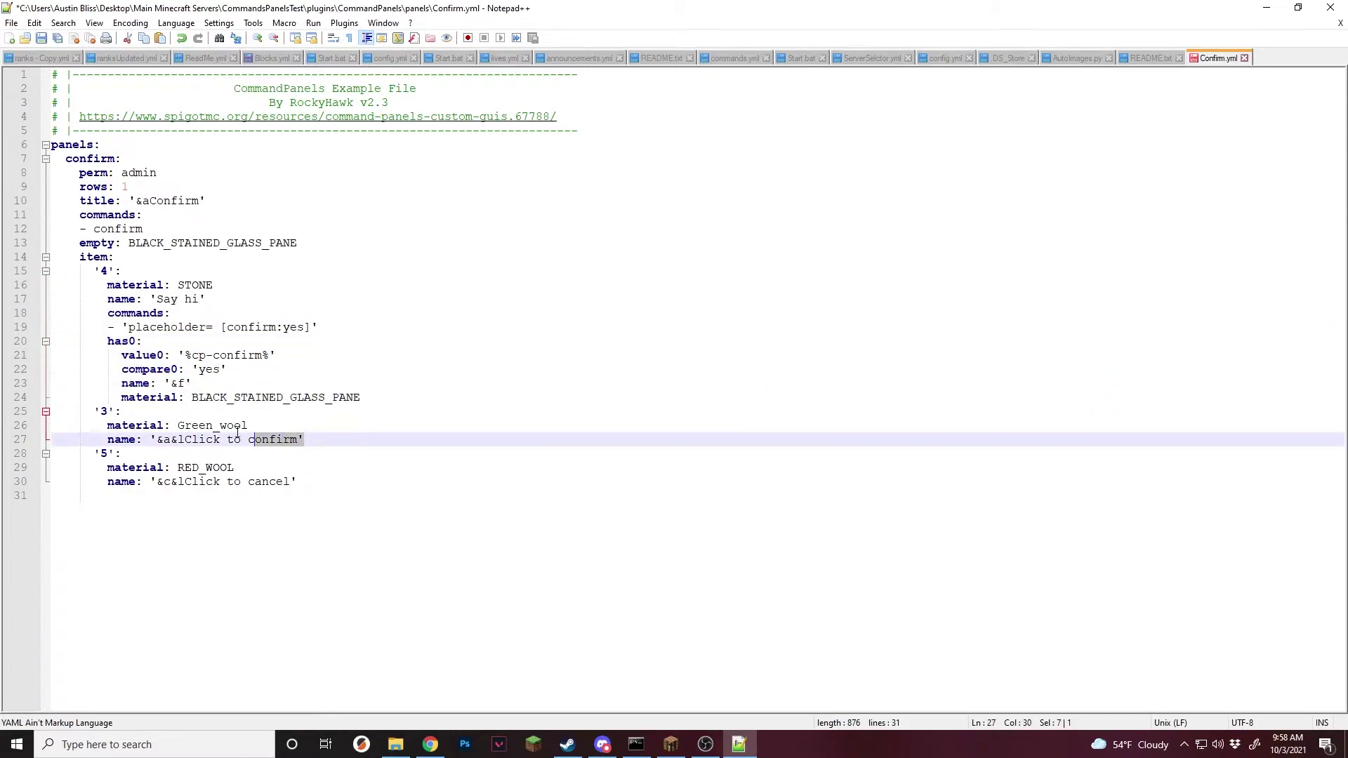
left_click_drag(310, 440, 107, 411)
left_click(393, 328)
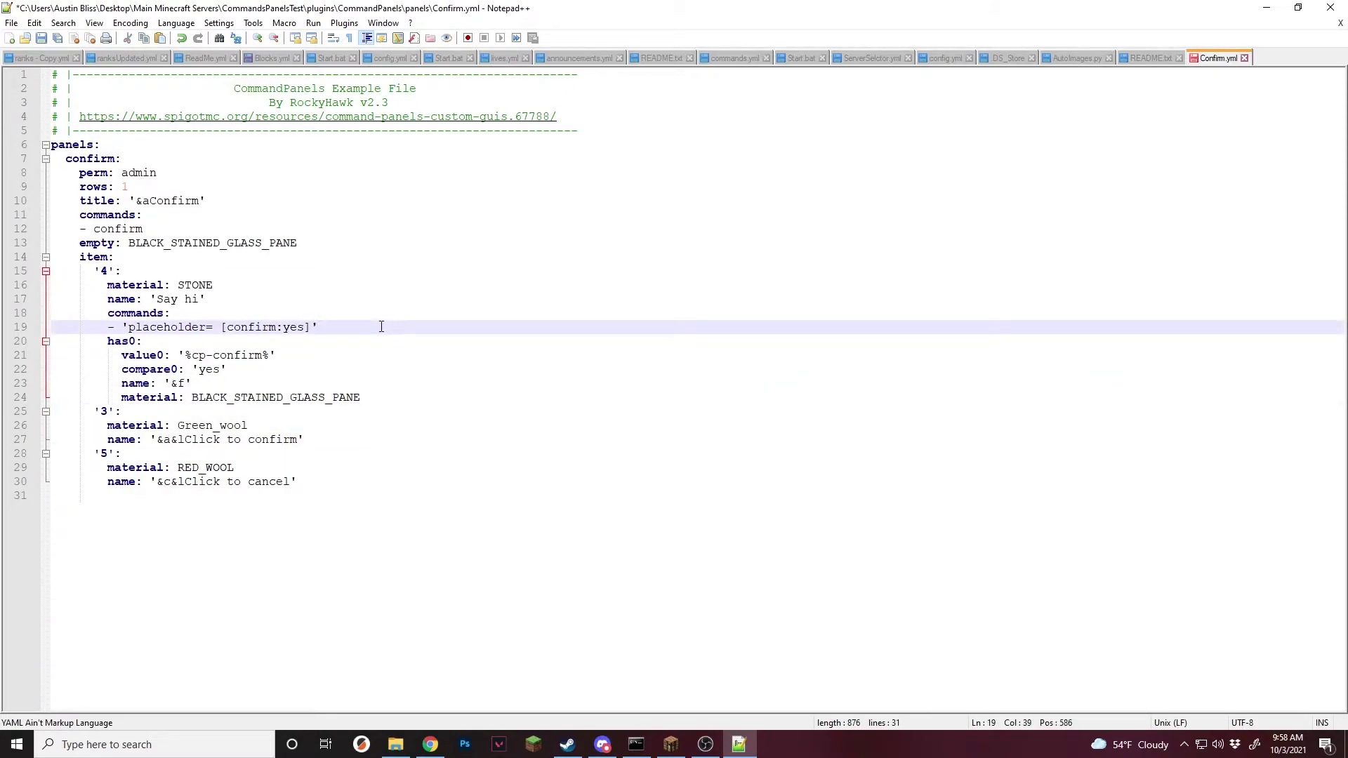
Step: Add a '- refresh' command under the stone item's placeholder command
key("Return")
type("- refresg")
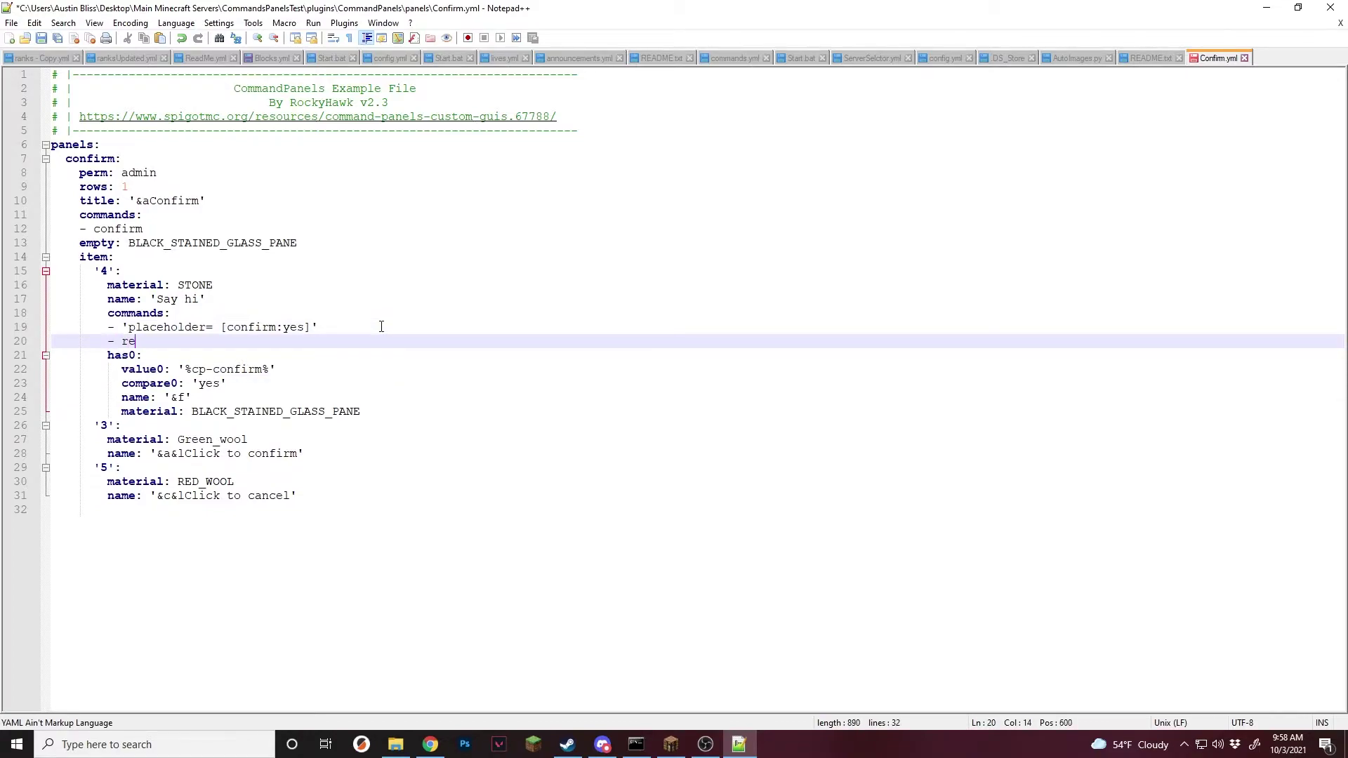
key("BackSpace")
type("h")
Step: Copy the stone item's has0 block into slot 3 below the green wool
left_click(379, 399)
left_click(379, 410)
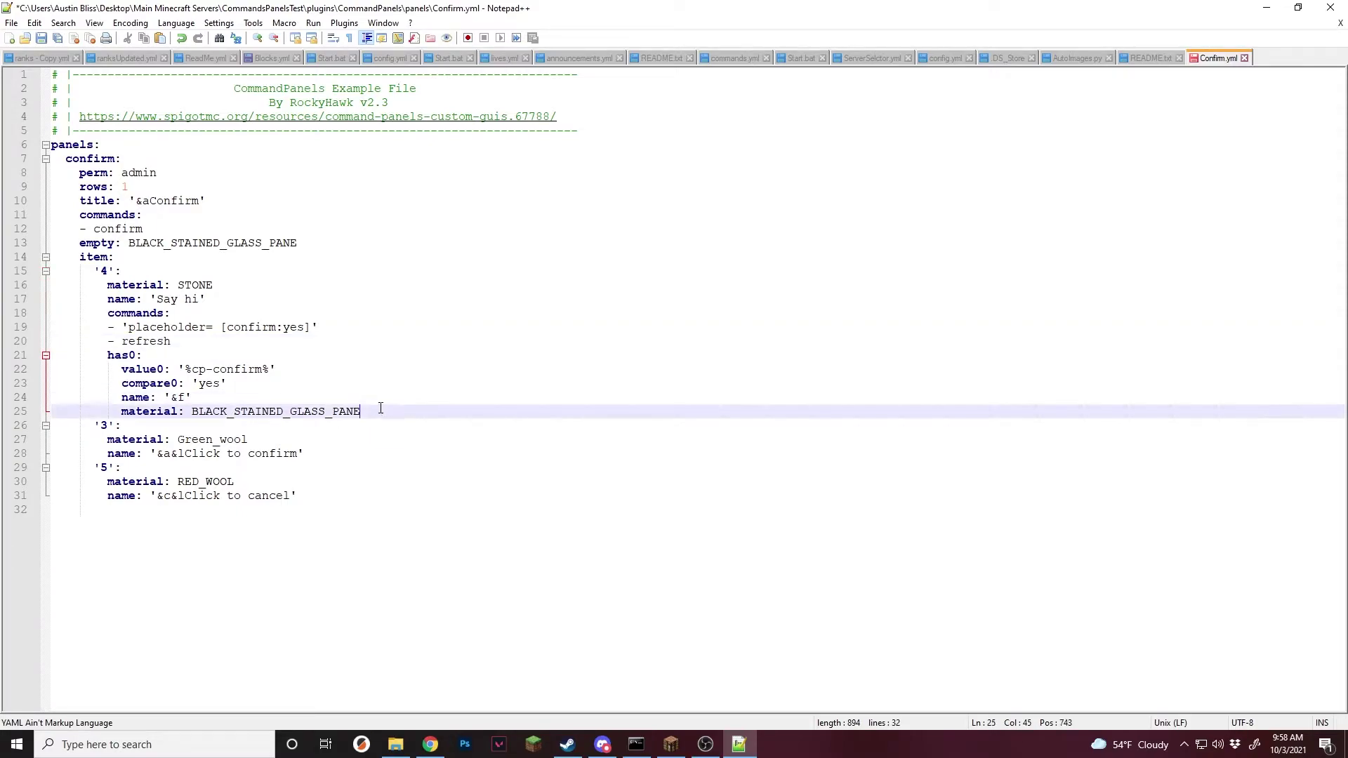
left_click(326, 450)
left_click_drag(366, 410, 106, 357)
key("ctrl+c")
left_click(346, 454)
key("Return")
key("ctrl+v")
Step: Move '&a&lClick to confirm' into the pasted block's name and make its material Green_wool
left_click_drag(310, 453, 149, 453)
key("BackSpace")
left_click_drag(212, 509, 166, 509)
right_click(166, 510)
left_click(211, 531)
key("ctrl+v")
left_click_drag(254, 440, 177, 439)
key("ctrl+c")
double_click(358, 523)
key("ctrl+v")
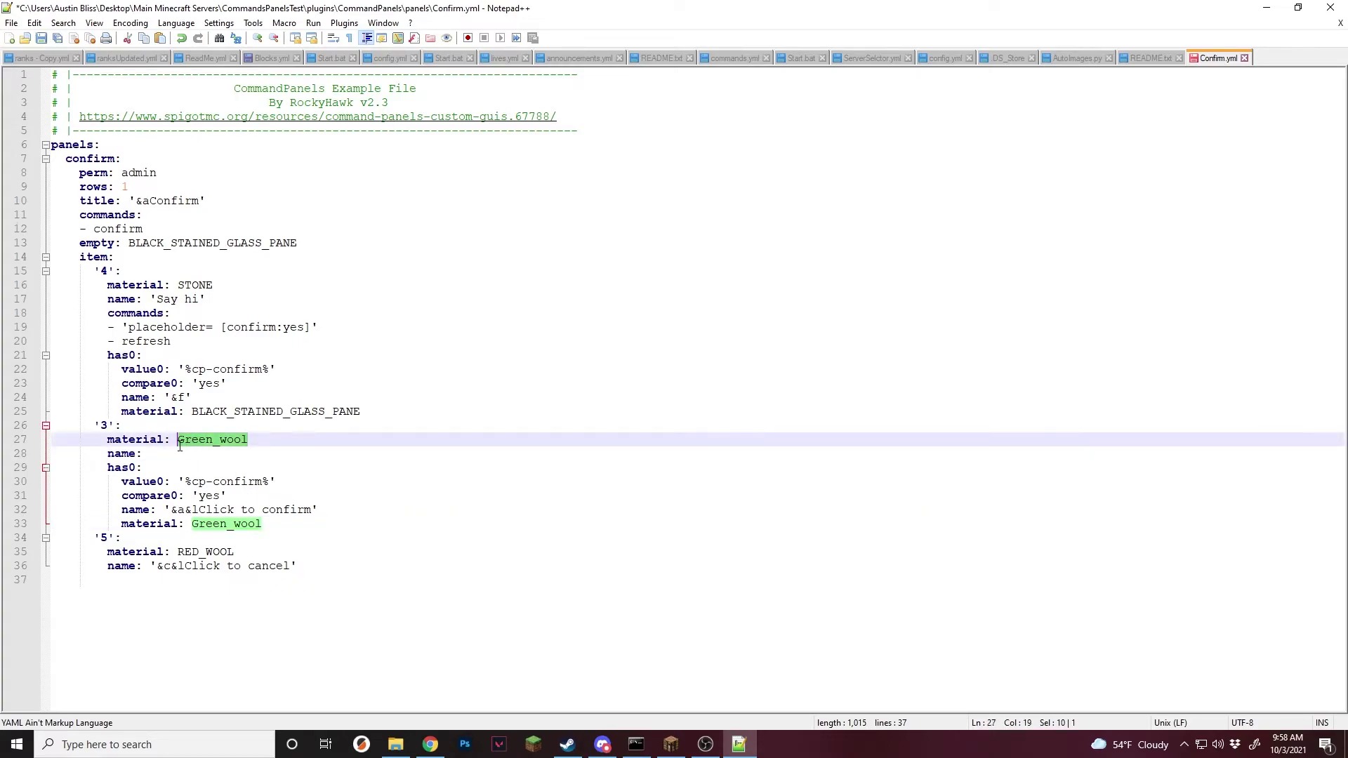
Step: Make slot 3's base a BLACK_STAINED_GLASS_PANE named '&f'
double_click(301, 411)
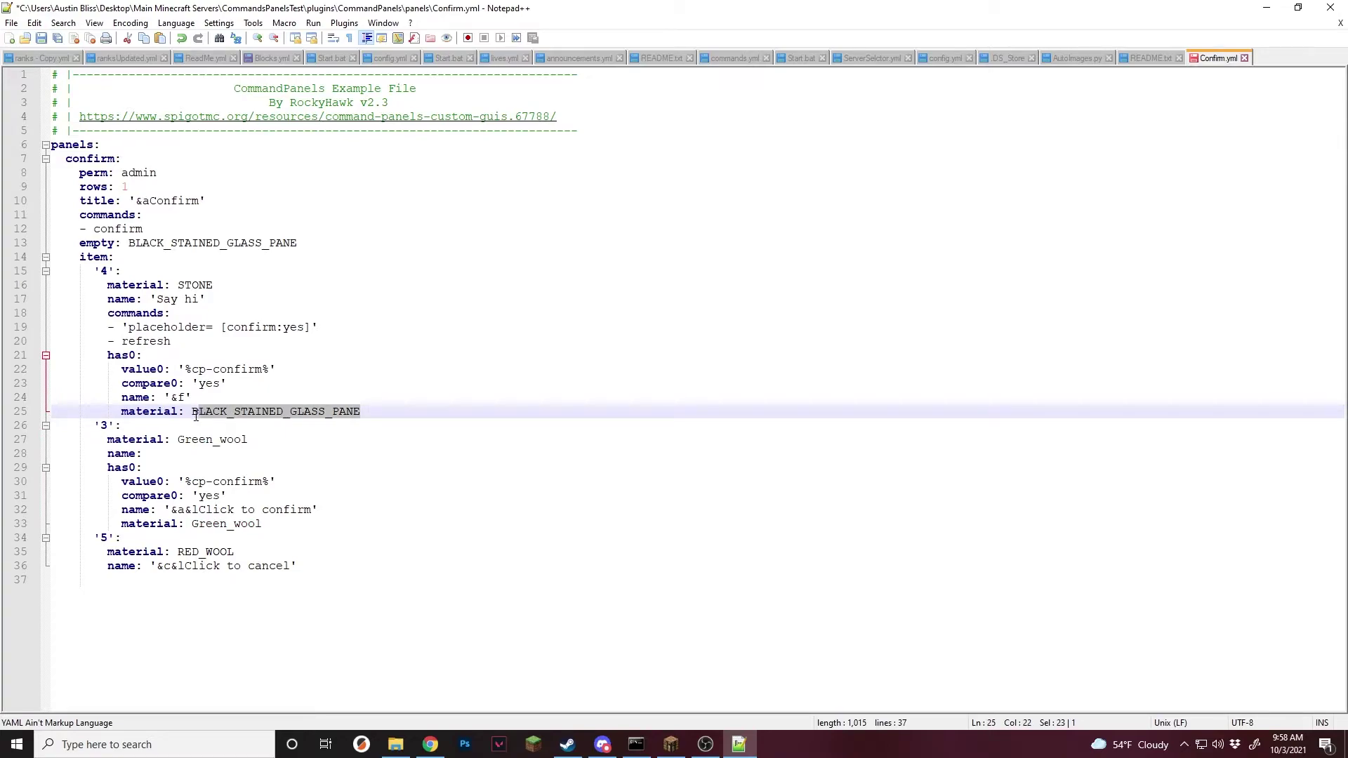
key("ctrl+c")
double_click(211, 440)
left_click(210, 440)
double_click(210, 440)
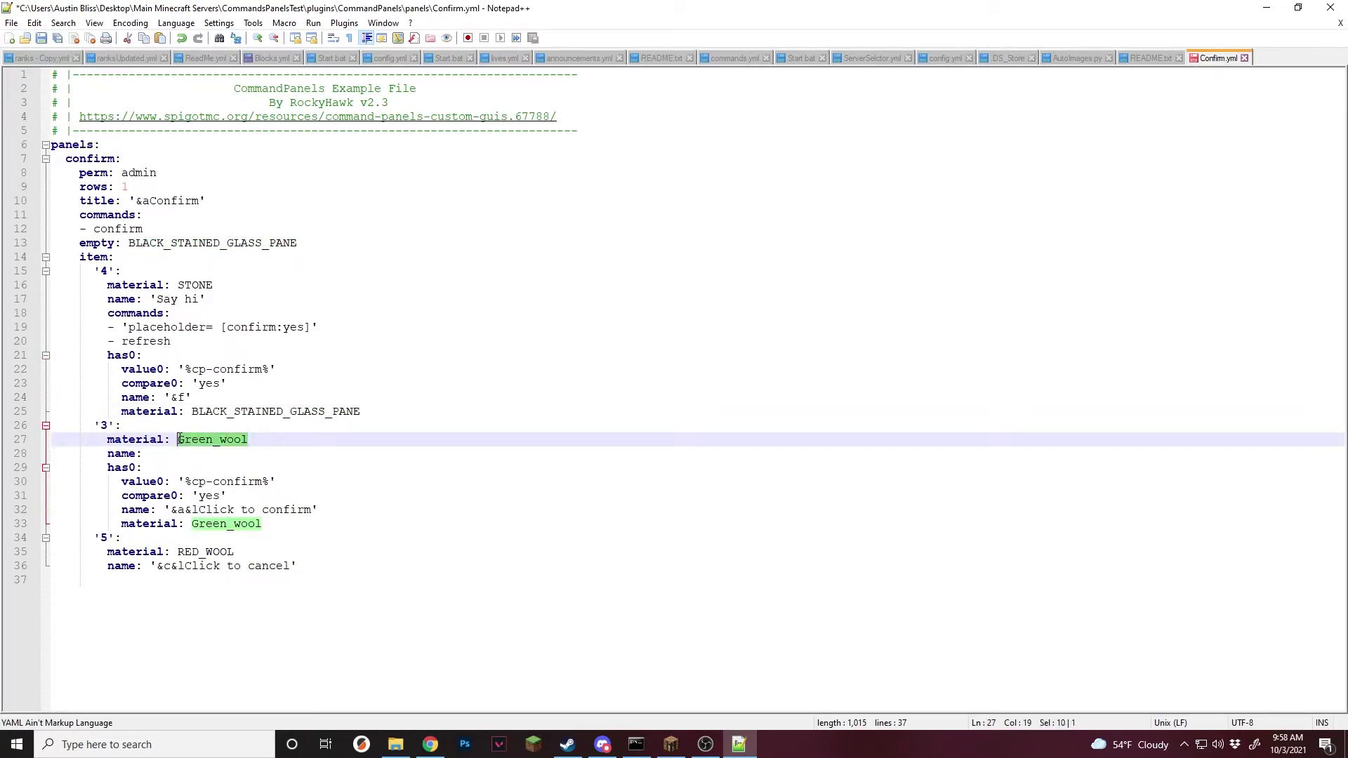
key("ctrl+v")
double_click(205, 552)
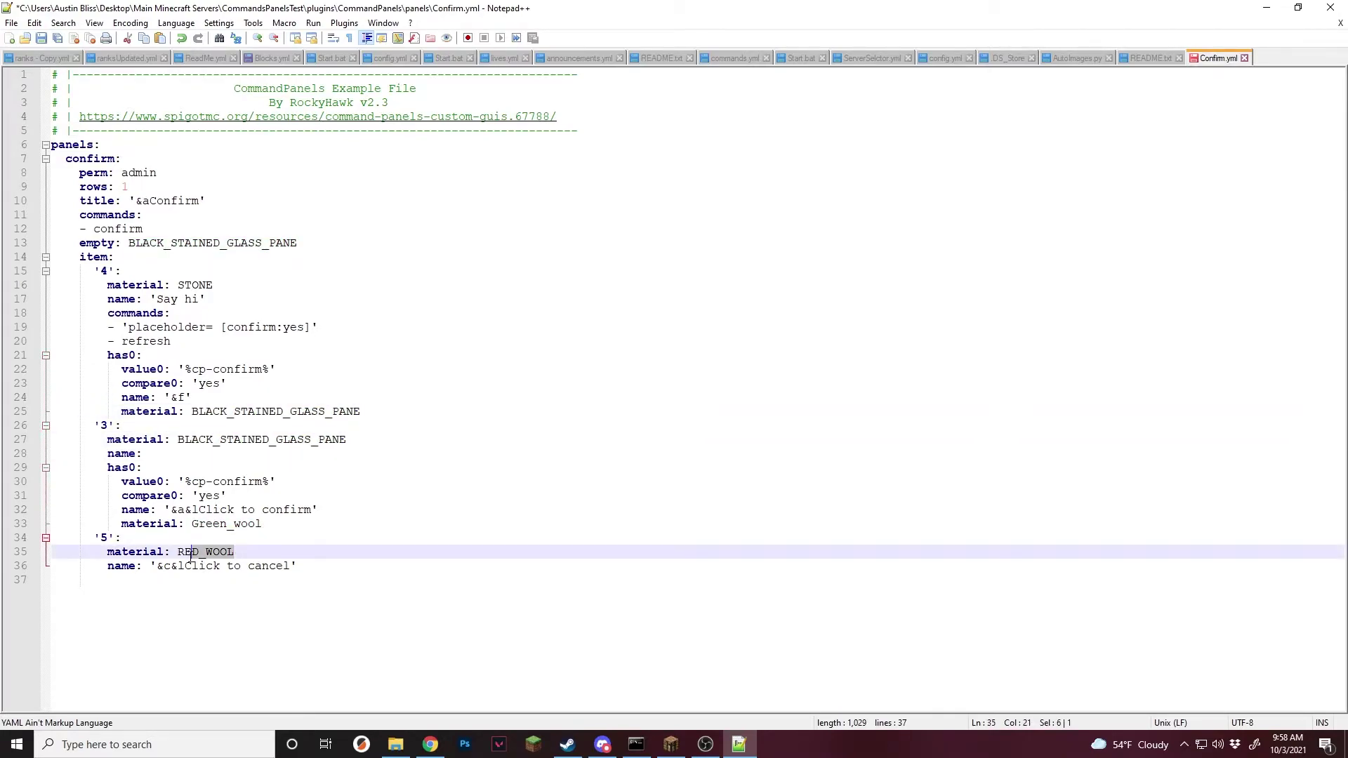
left_click(337, 510)
left_click(172, 453)
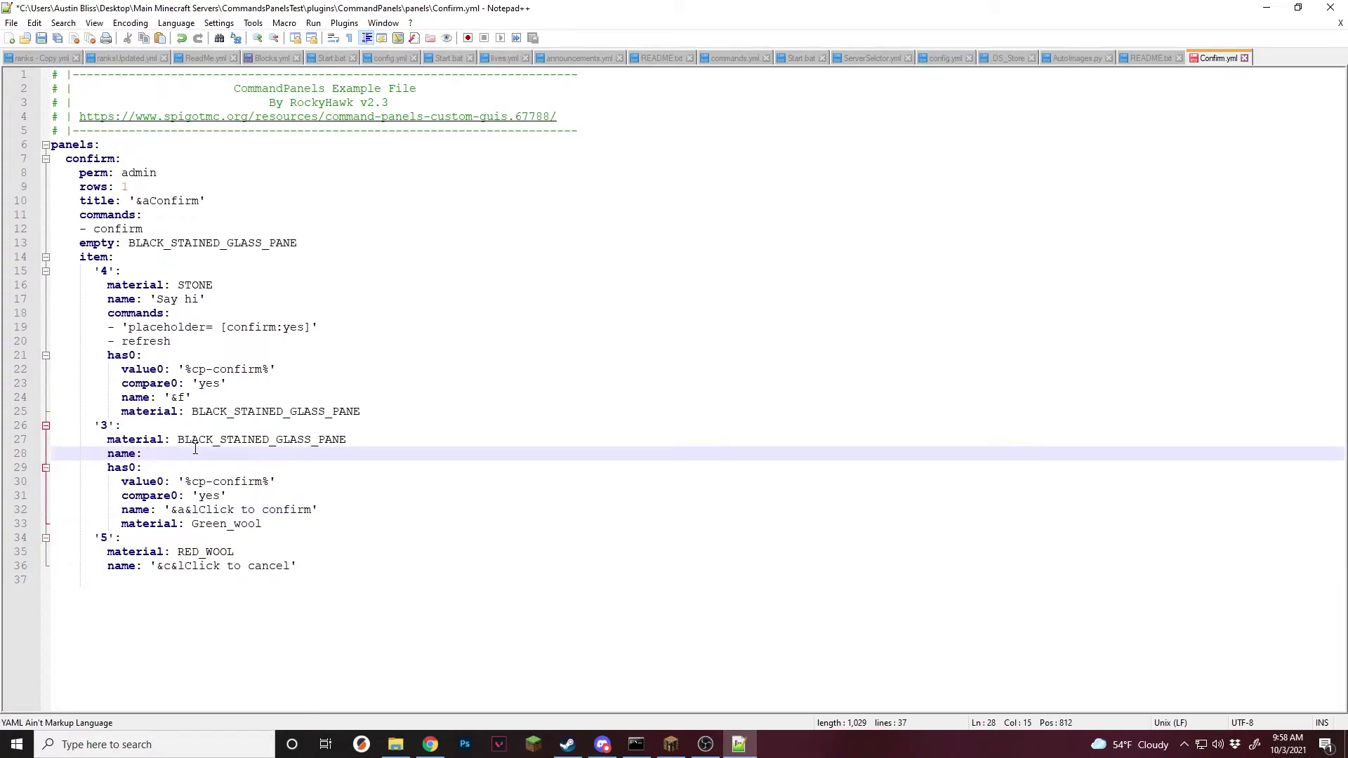
type("'&f")
Step: Copy slot 3's has0 block, lines 29-33, under slot 5
left_click_drag(263, 524, 106, 469)
key("ctrl+c")
left_click(309, 566)
key("Return")
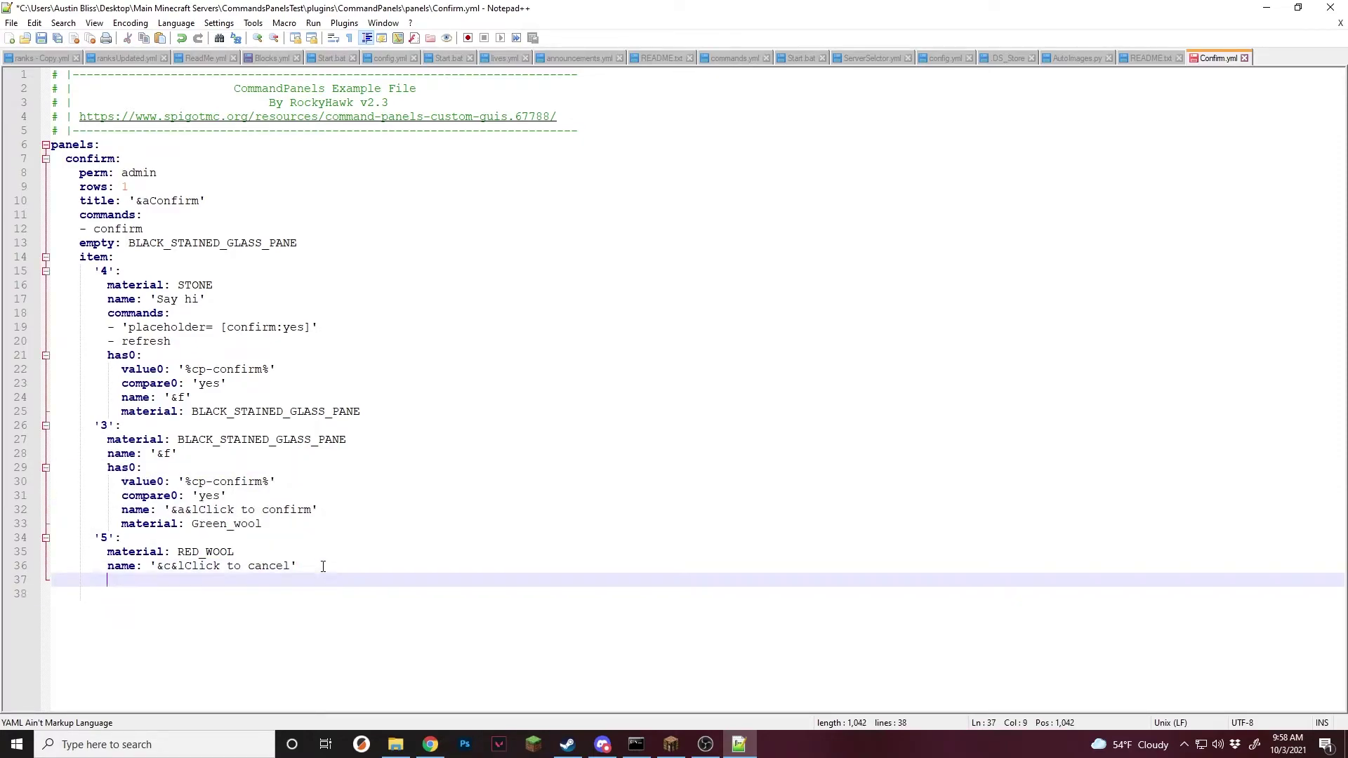
key("ctrl+v")
Step: Change slot 5's pasted has0 block to RED_WOOL with the '&c&lClick to cancel' label
left_click(239, 553)
left_click_drag(239, 552, 177, 552)
key("ctrl+c")
left_click_drag(261, 637, 192, 636)
key("ctrl+v")
left_click_drag(298, 566, 149, 566)
left_click_drag(318, 622, 166, 622)
key("ctrl+v")
Step: Blank slot 5's base name to '&f' and make its material BLACK_STAINED_GLASS_PANE
left_click_drag(290, 566, 52, 567)
key("BackSpace")
key("BackSpace")
type("f")
left_click(198, 553)
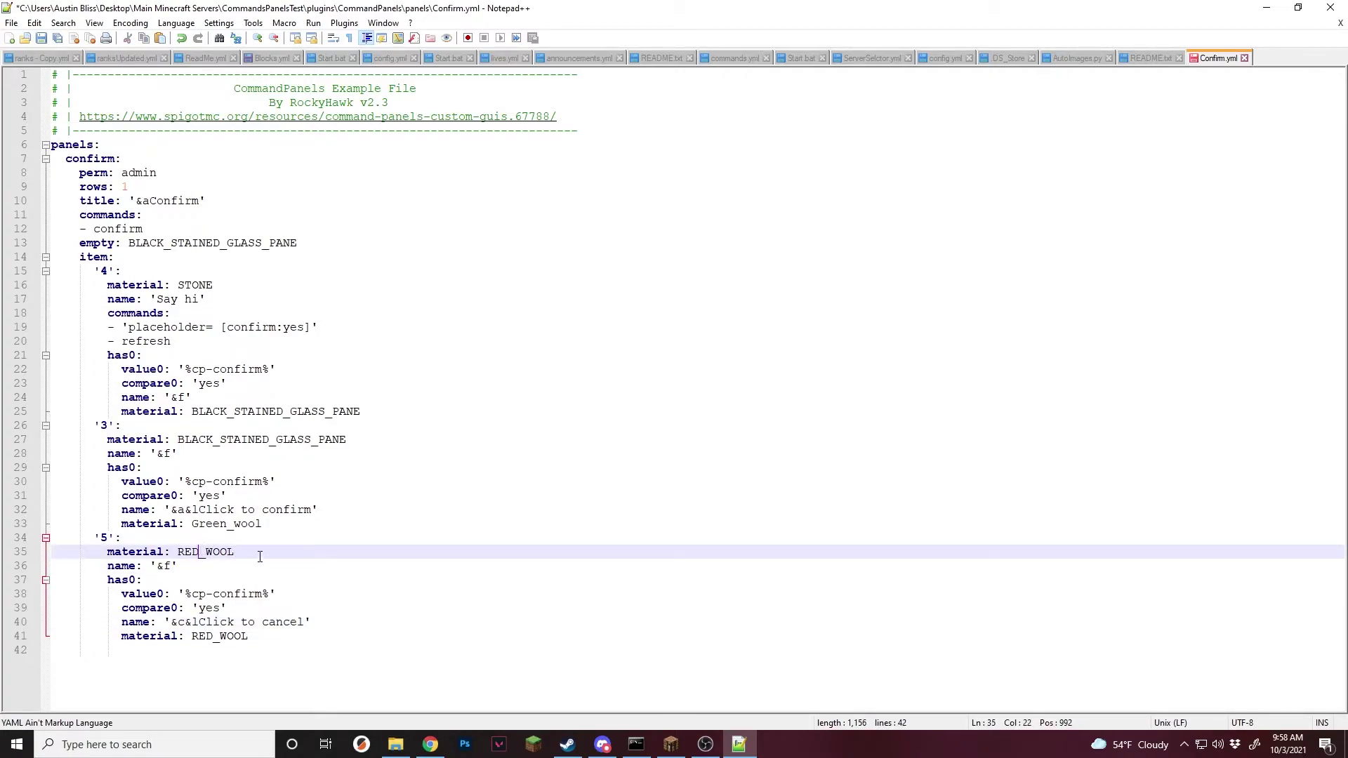
left_click_drag(347, 441, 179, 440)
left_click_drag(234, 552, 178, 553)
key("ctrl+v")
left_click(321, 581)
left_click(299, 636)
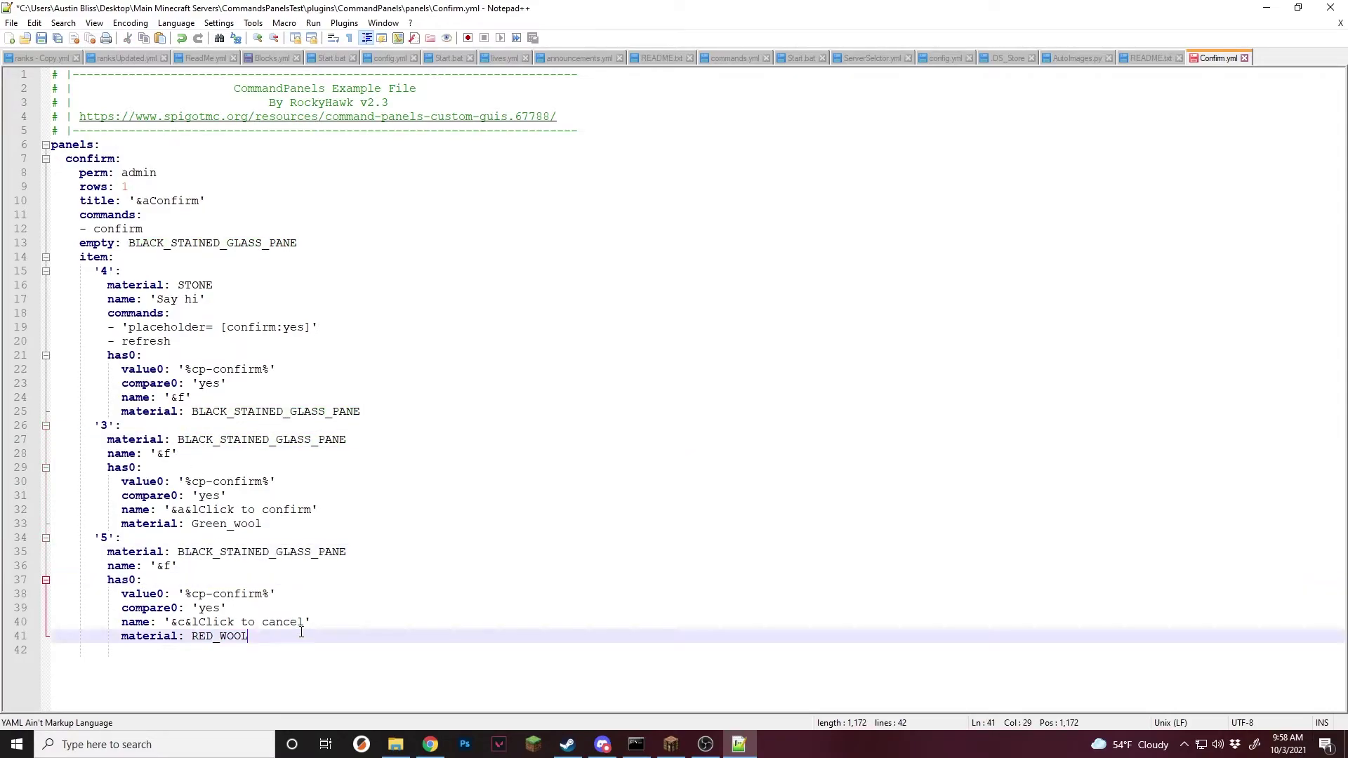
key("Return")
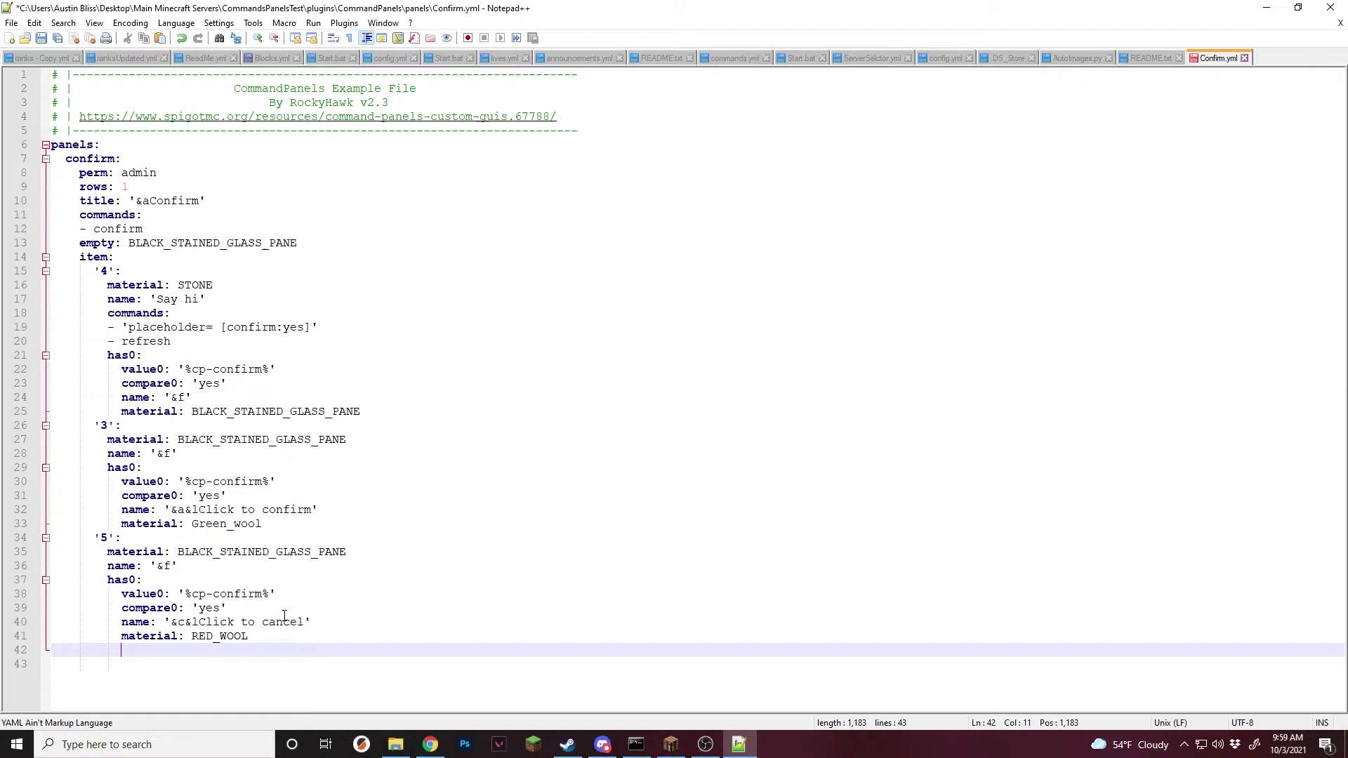
Step: Add 'commands:' with '- cpc' and '- open= confirm' under slot 5's has0 block
type("co")
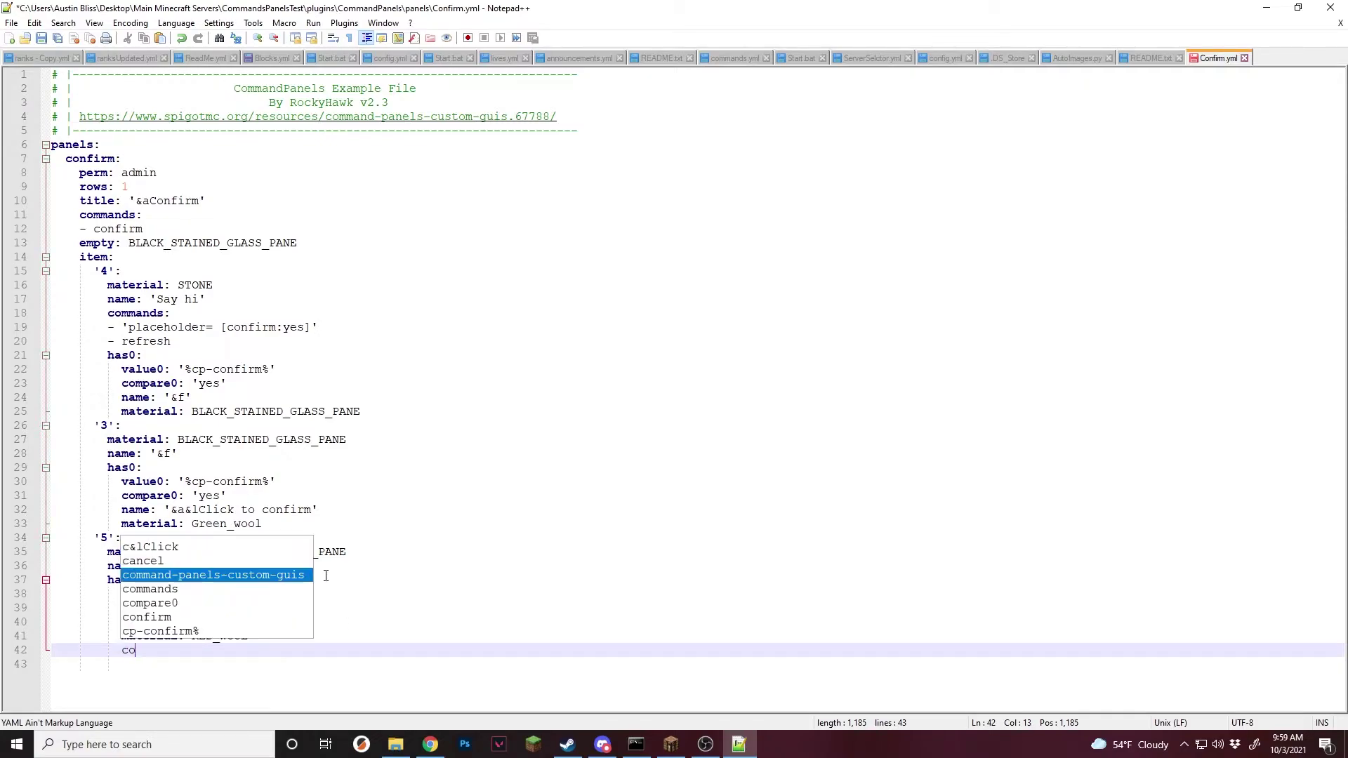
type("mmands:")
key("Return")
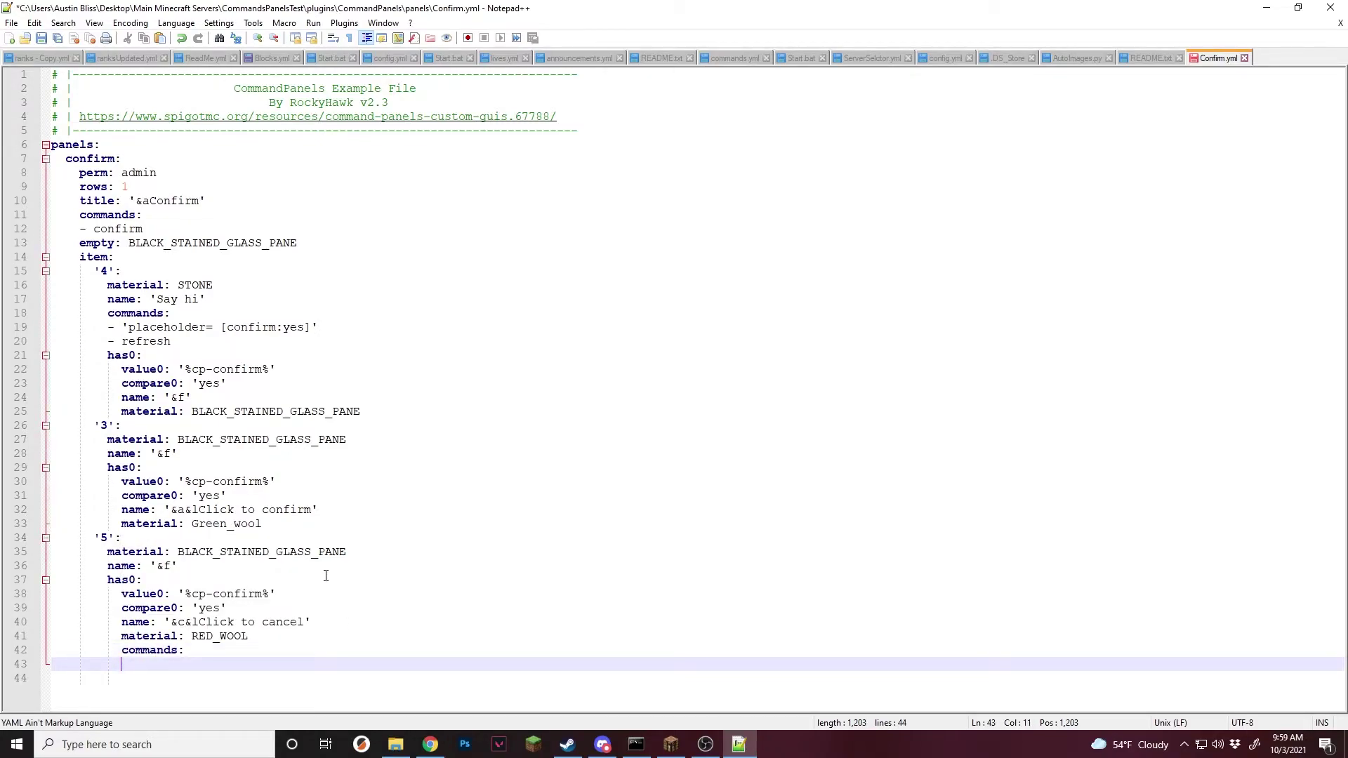
type("- cpc")
key("Return")
type("- open-")
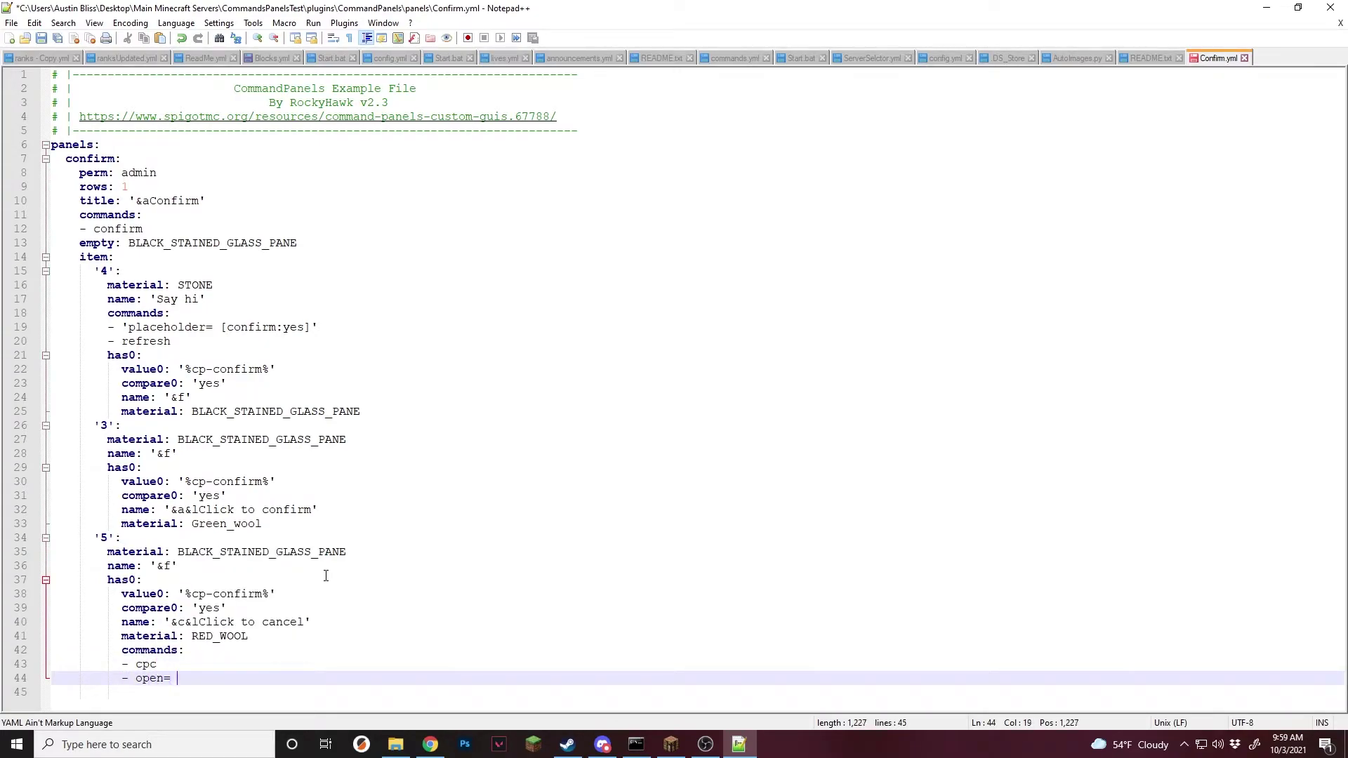
type(" confirm")
left_click(223, 686)
key("Up")
key("Up")
key("End")
left_click_drag(240, 677, 128, 678)
left_click_drag(281, 594, 186, 594)
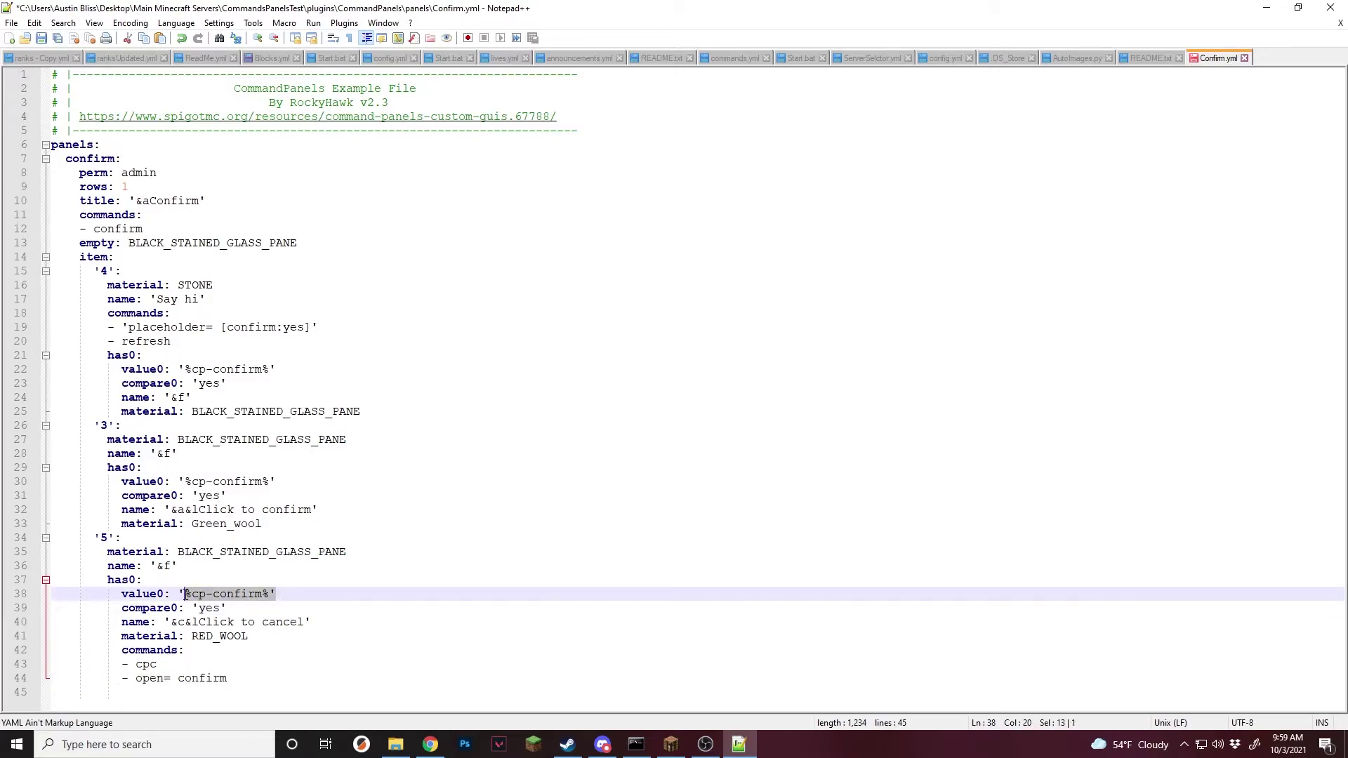
left_click(208, 663)
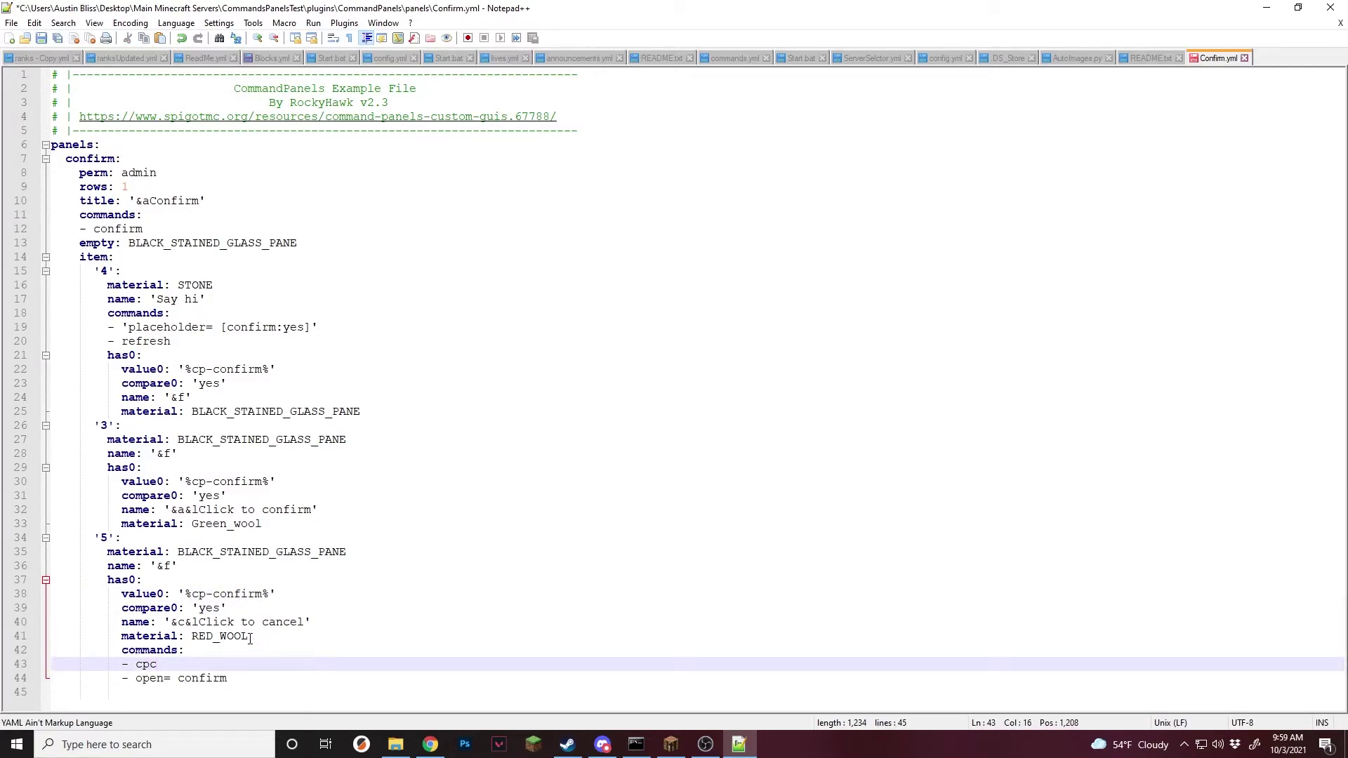
left_click(250, 530)
Step: Add 'commands:' with '- console= say hi' to slot 3's has0 block and save Confirm.yml
key("Return")
type("com")
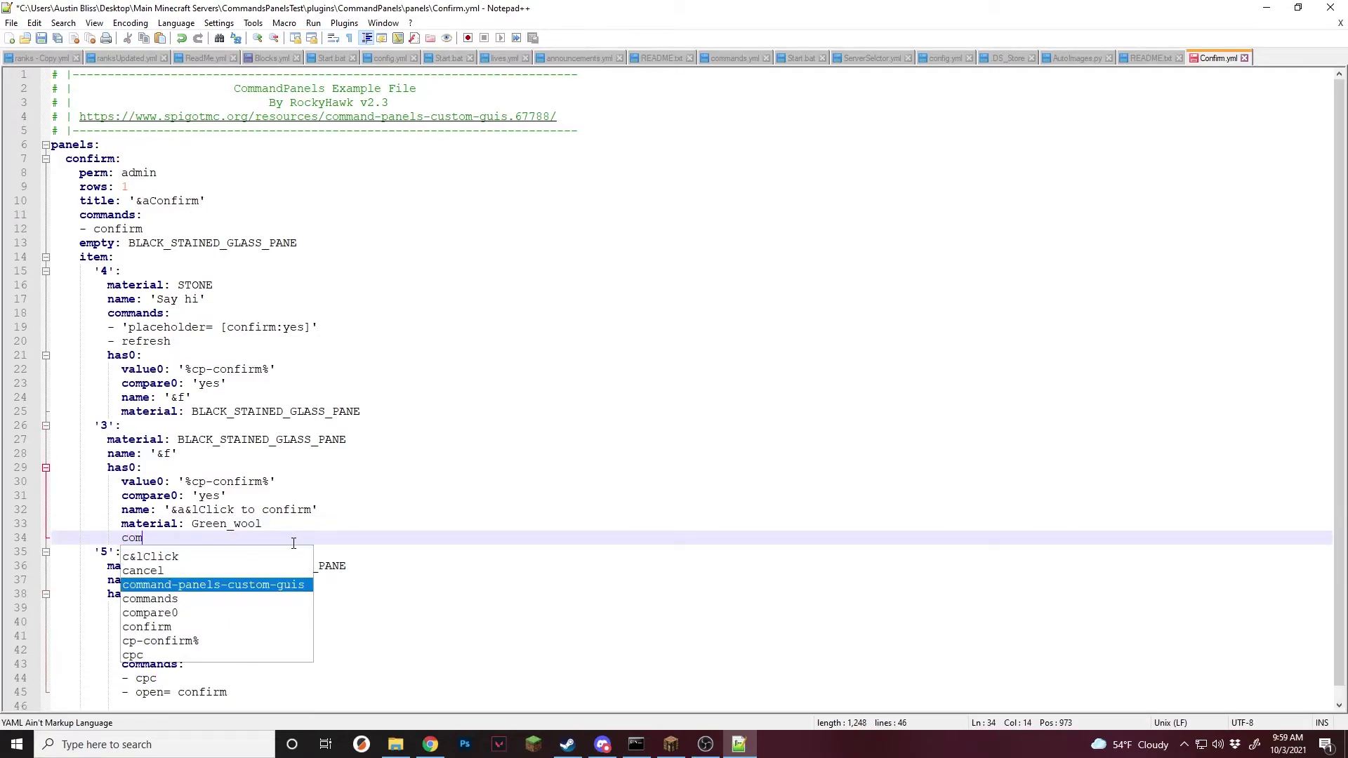
type("mands:")
key("Return")
type("- console= say hi")
key("ctrl+s")
Step: Review the stone, green wool and cancel wool blocks, then return to Minecraft
left_click(503, 395)
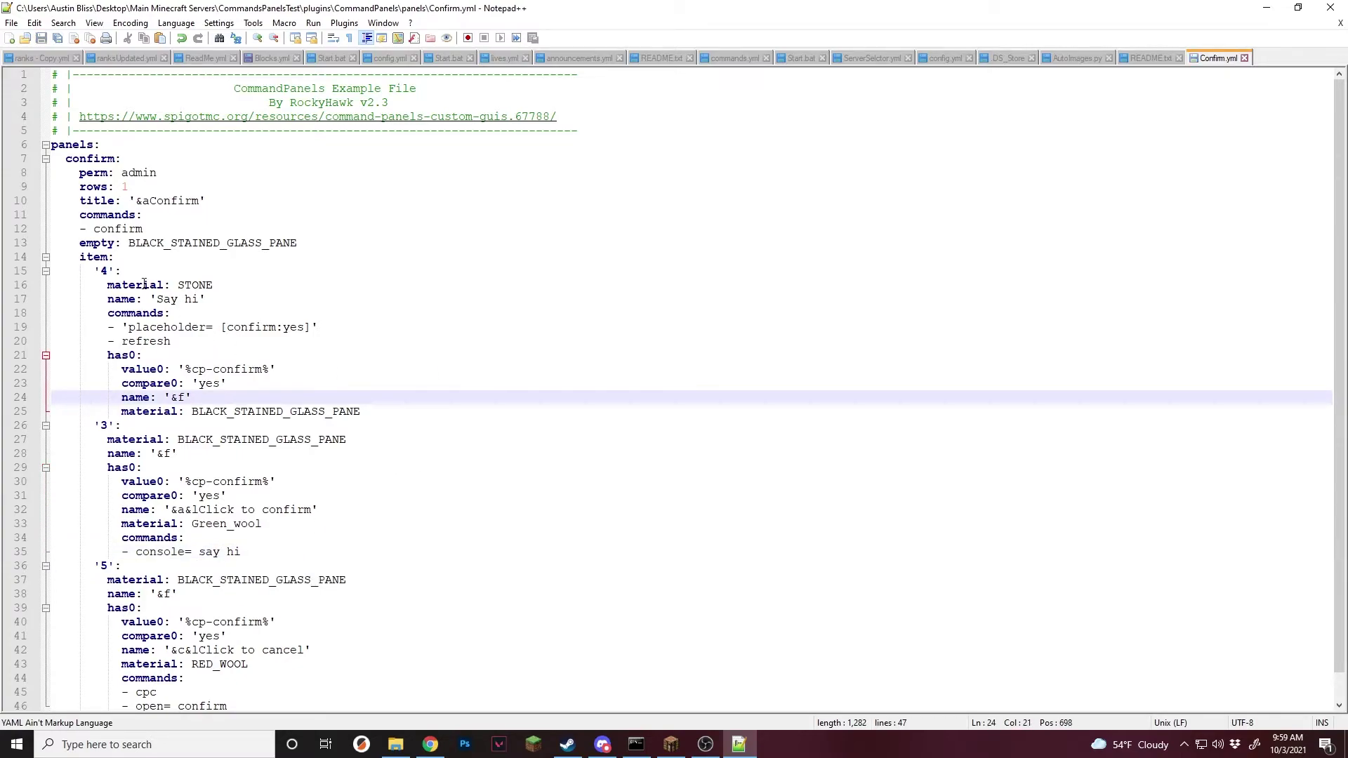
left_click_drag(119, 285, 307, 327)
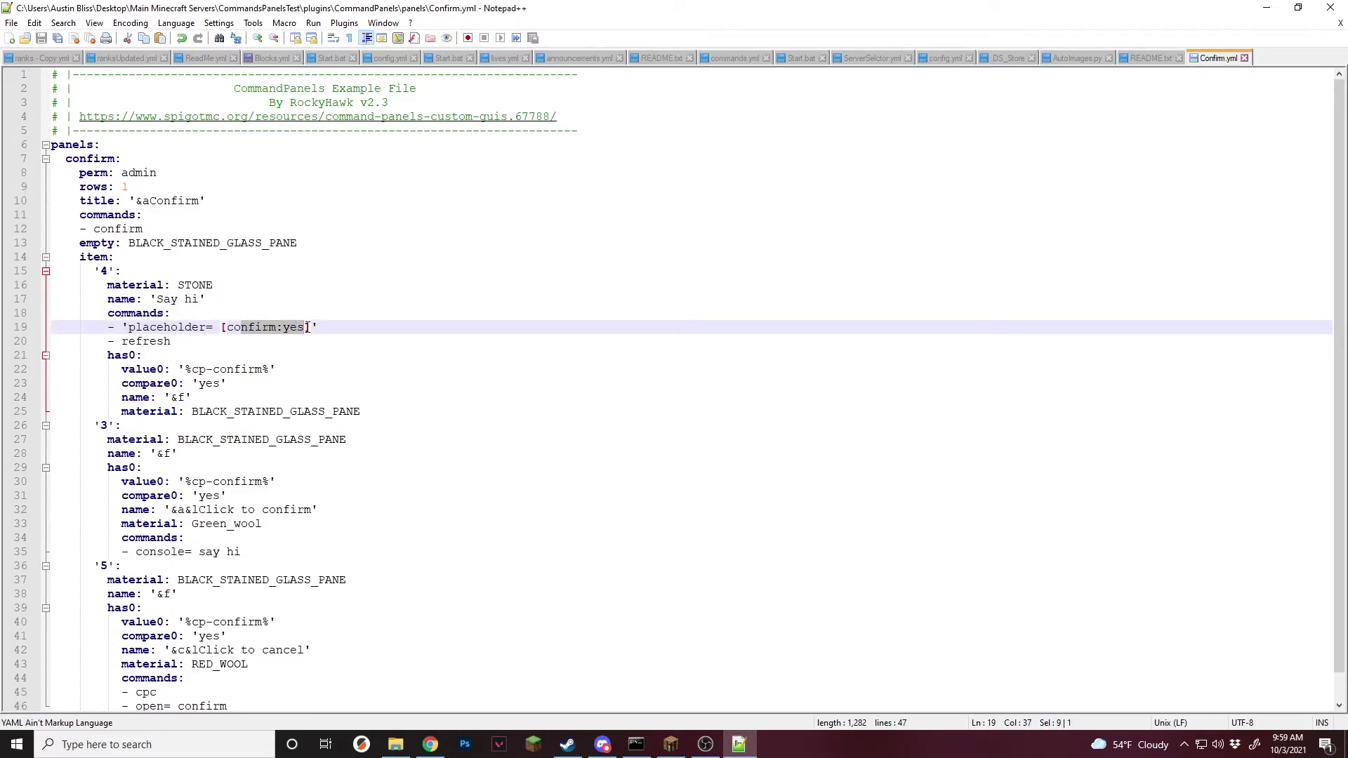
left_click_drag(362, 411, 108, 355)
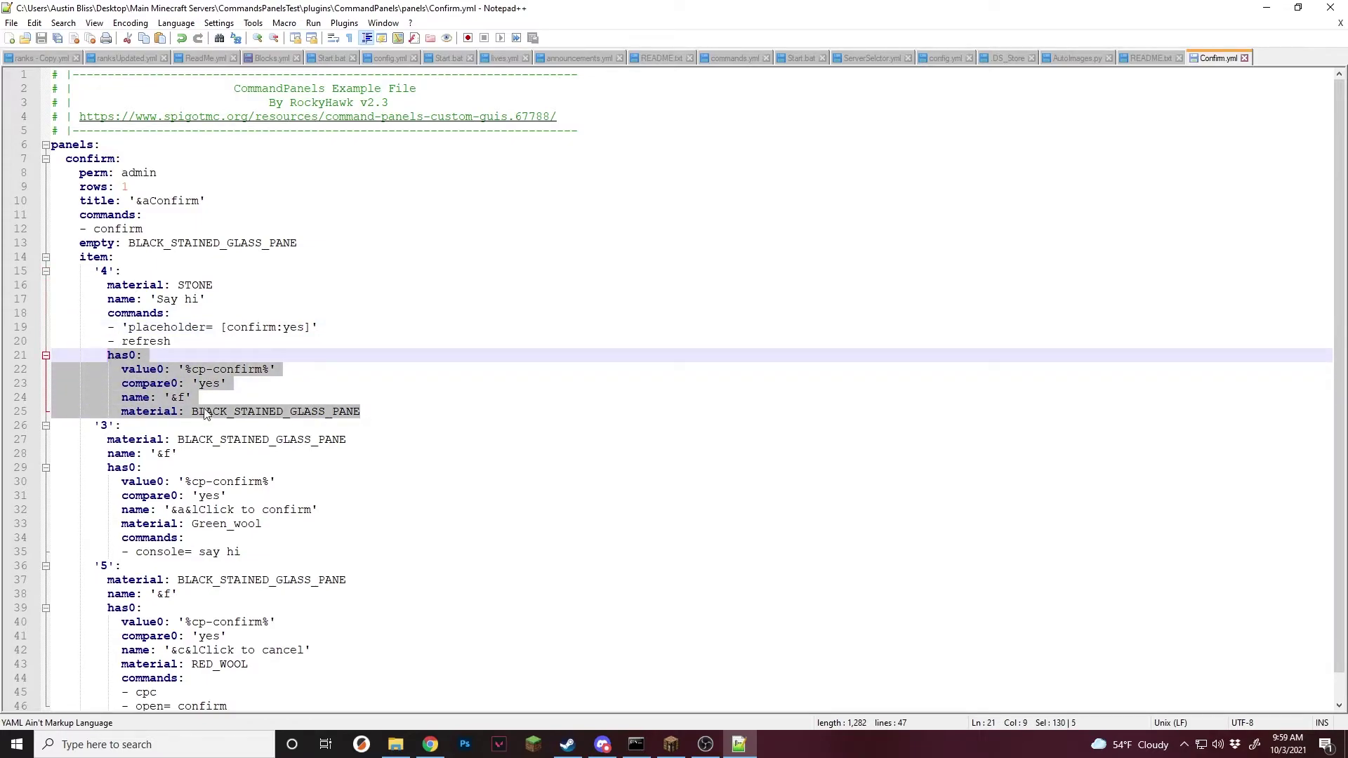
left_click_drag(115, 467, 358, 692)
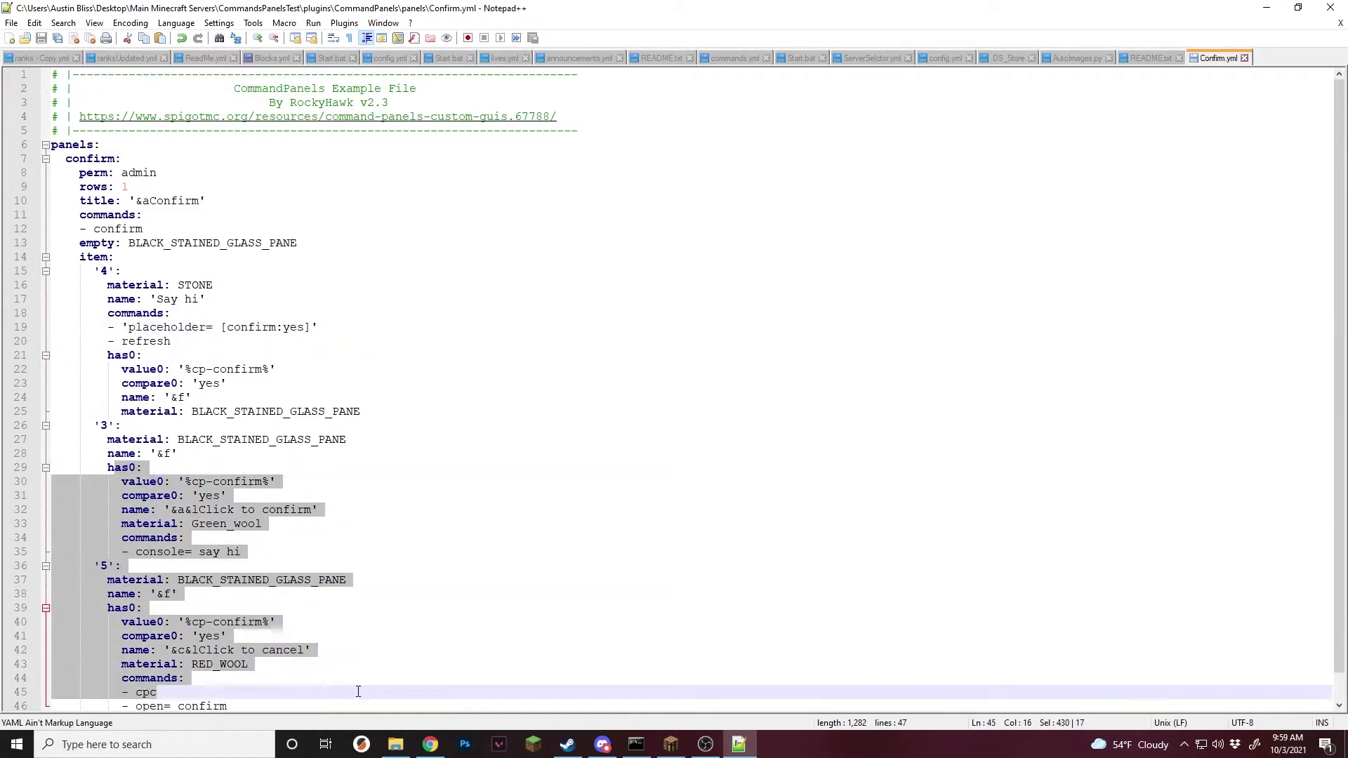
left_click(356, 668)
left_click_drag(286, 551, 145, 523)
left_click_drag(261, 707, 121, 650)
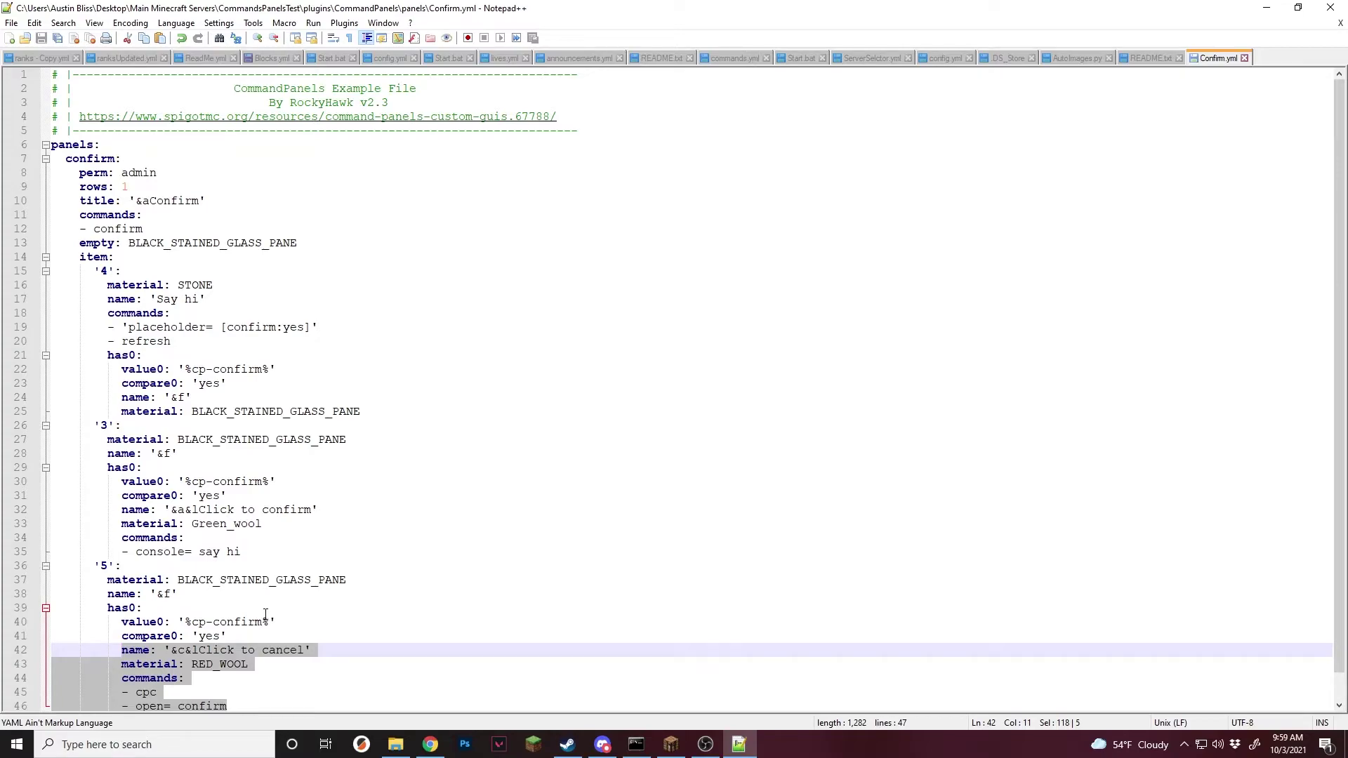
left_click(382, 615)
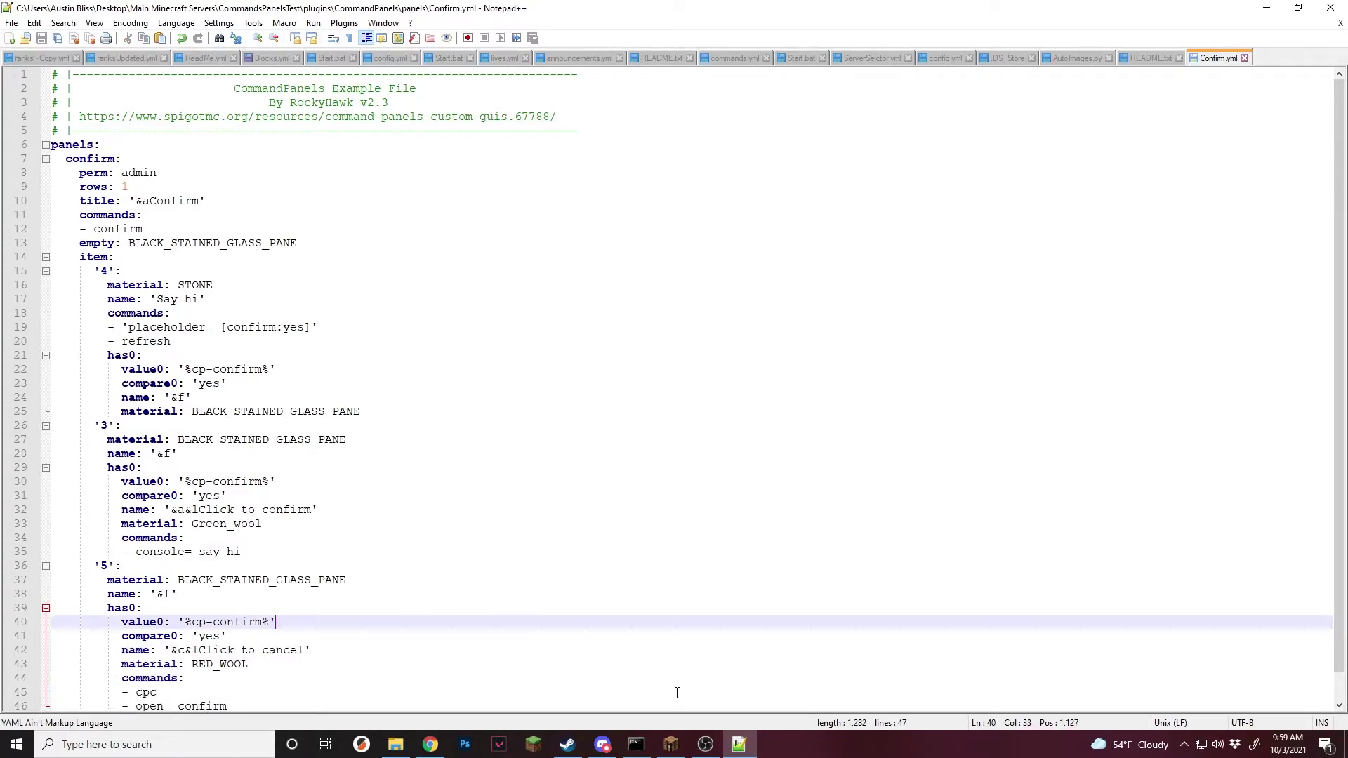
left_click(671, 744)
Step: Open the Confirm panel in Minecraft with /cp confirm
key("Escape")
key("slash")
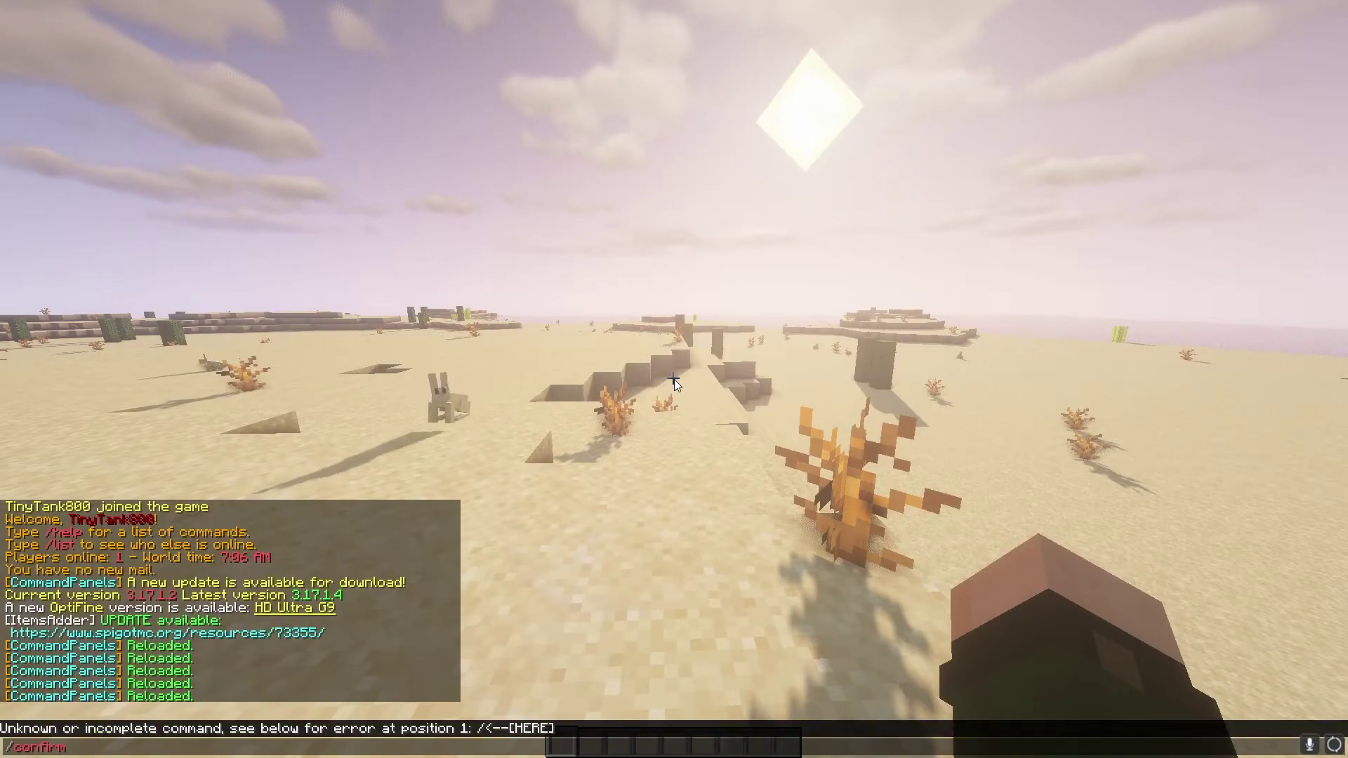
type("cp confirm")
key("Return")
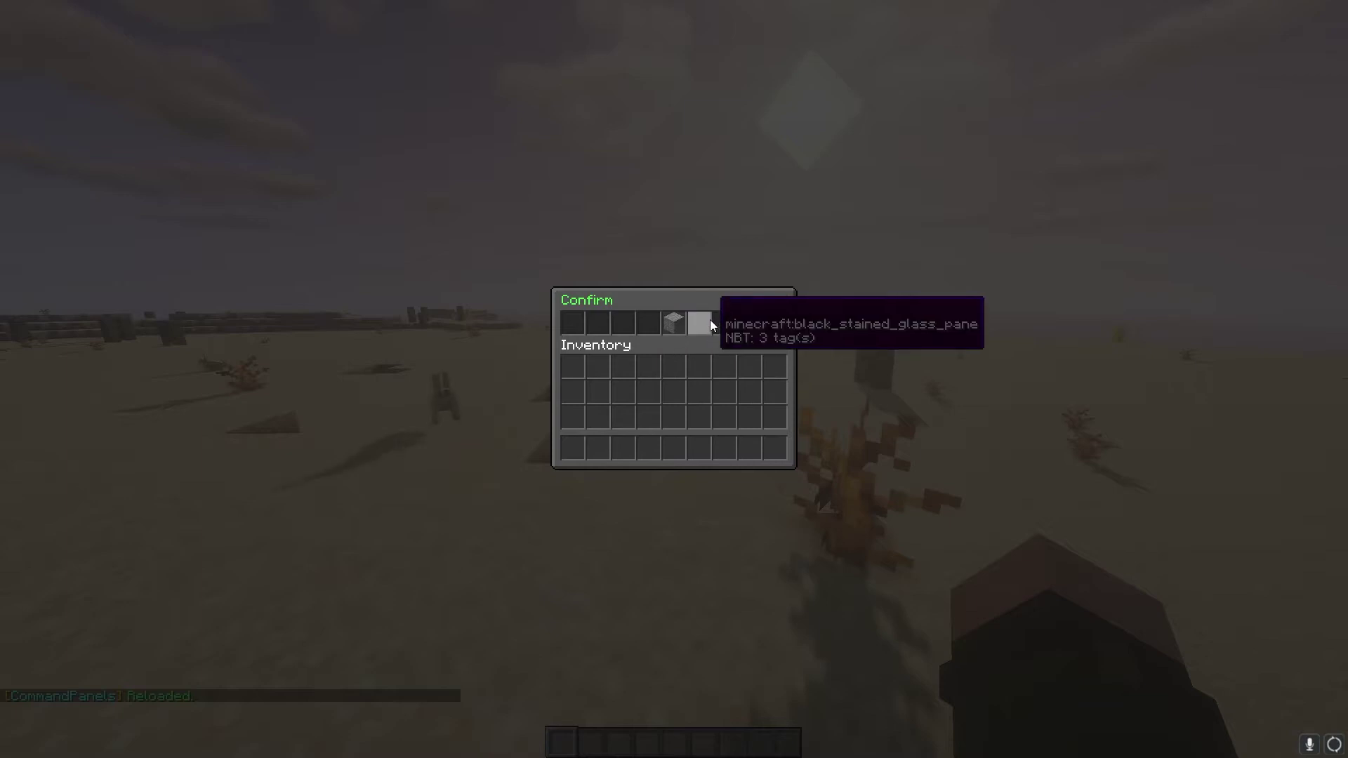
Step: Test the Say hi stone, then the green wool (server says hi) and the red wool (reset)
left_click(673, 326)
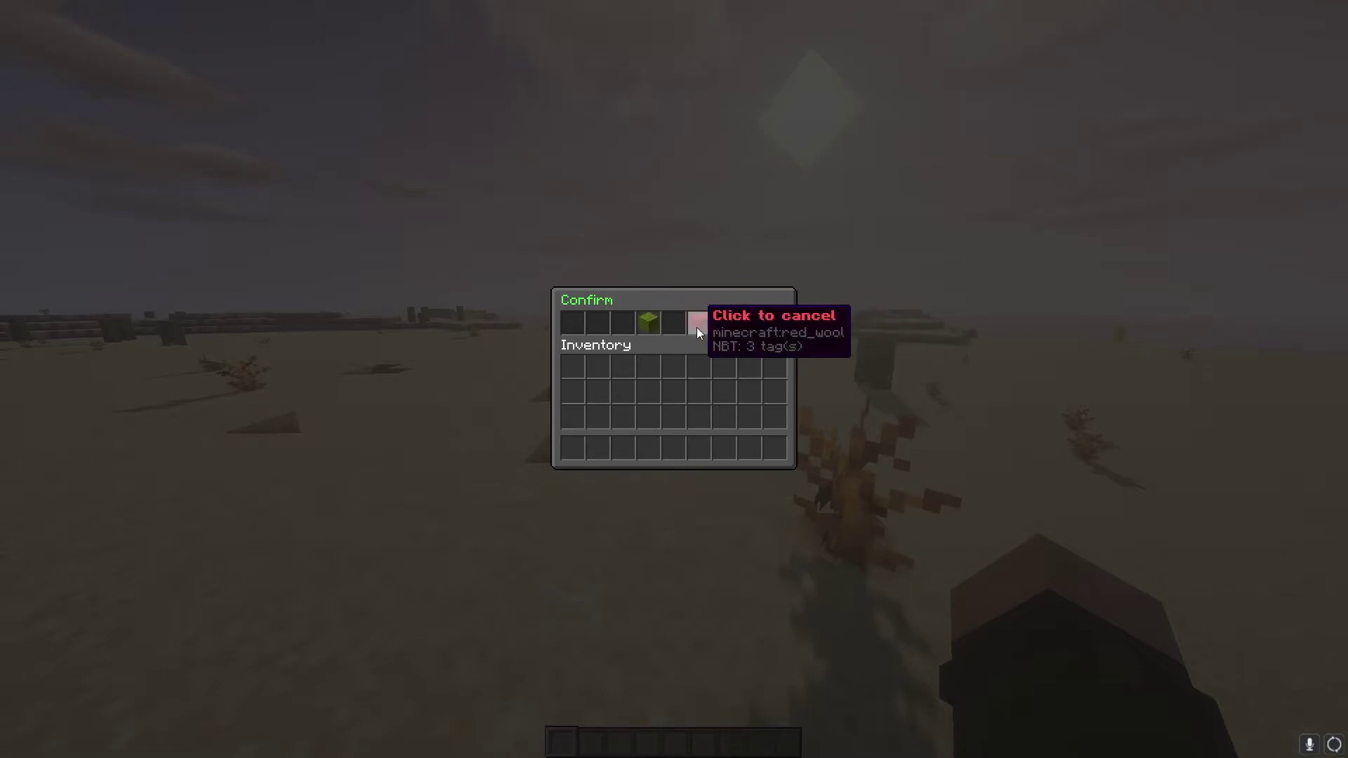
left_click(652, 321)
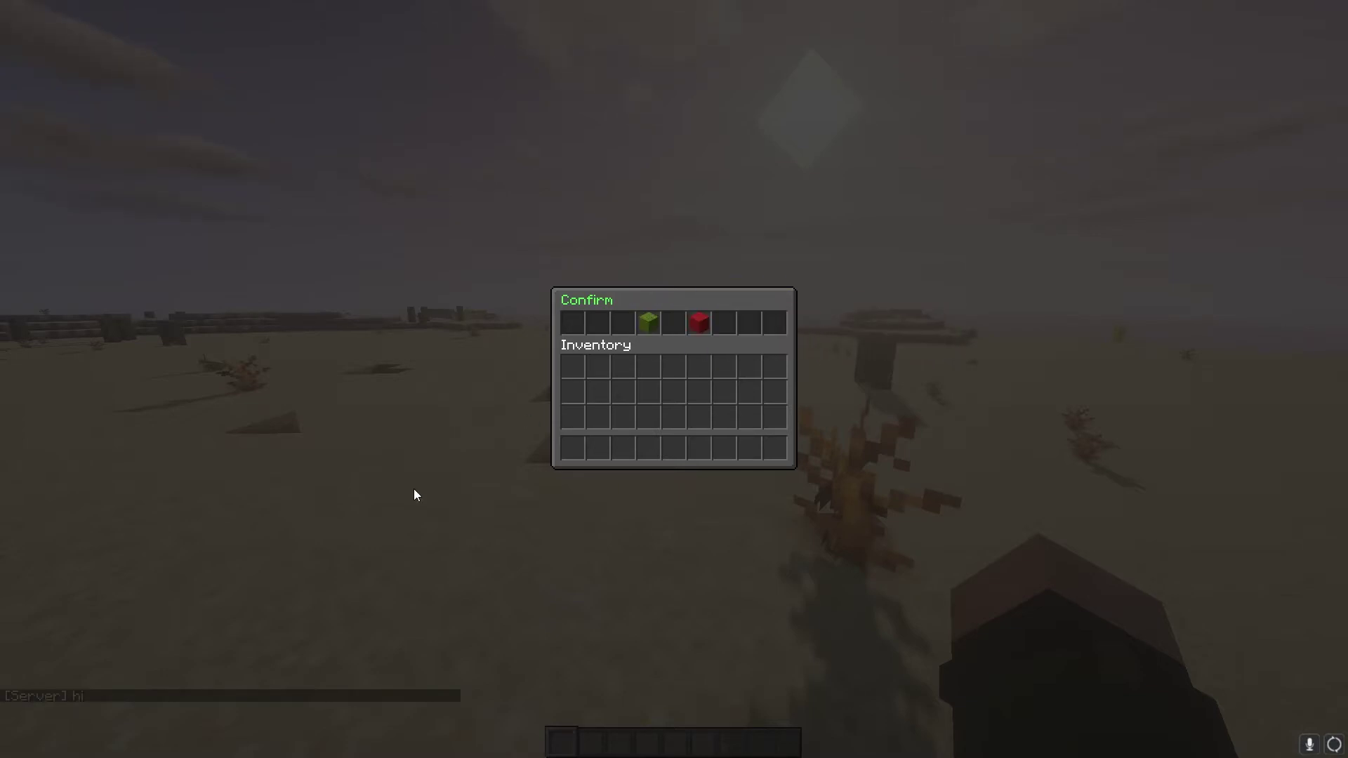
left_click(697, 323)
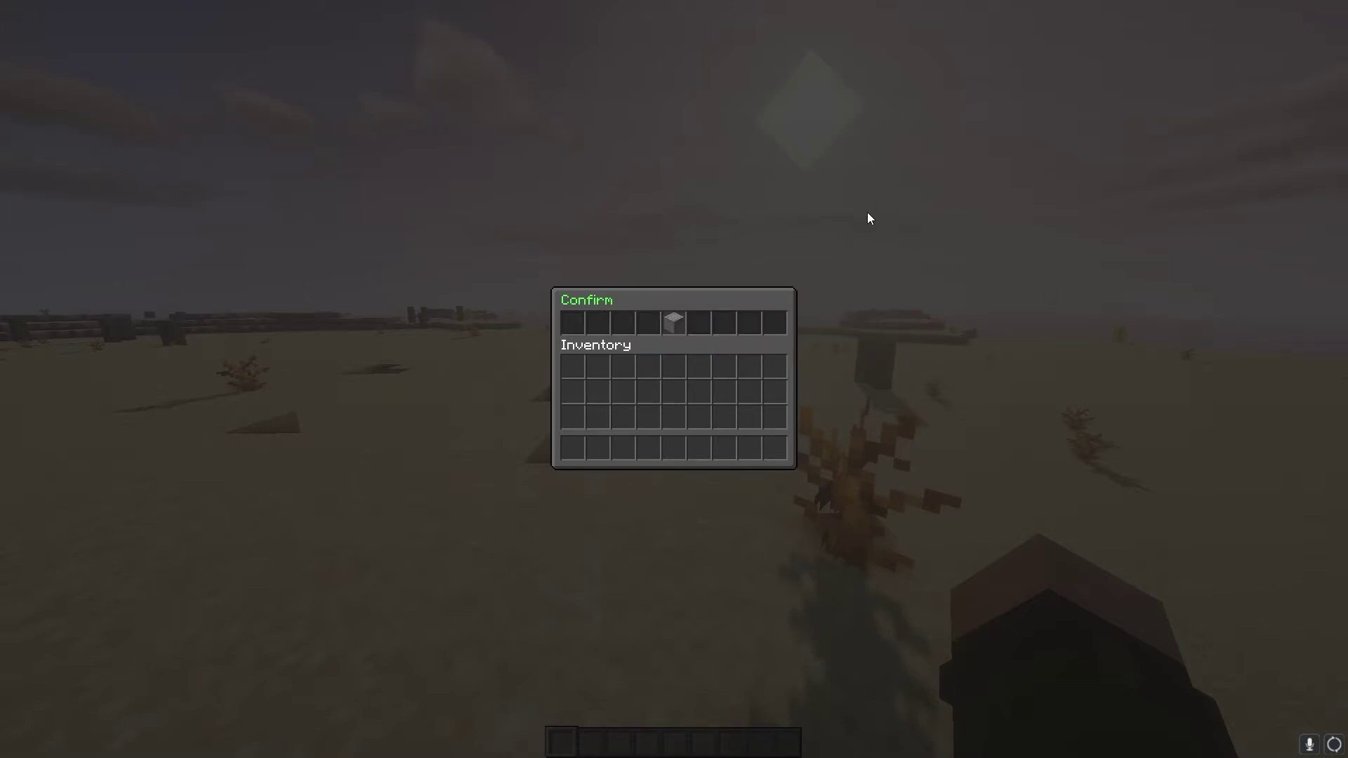
key("alt+Tab")
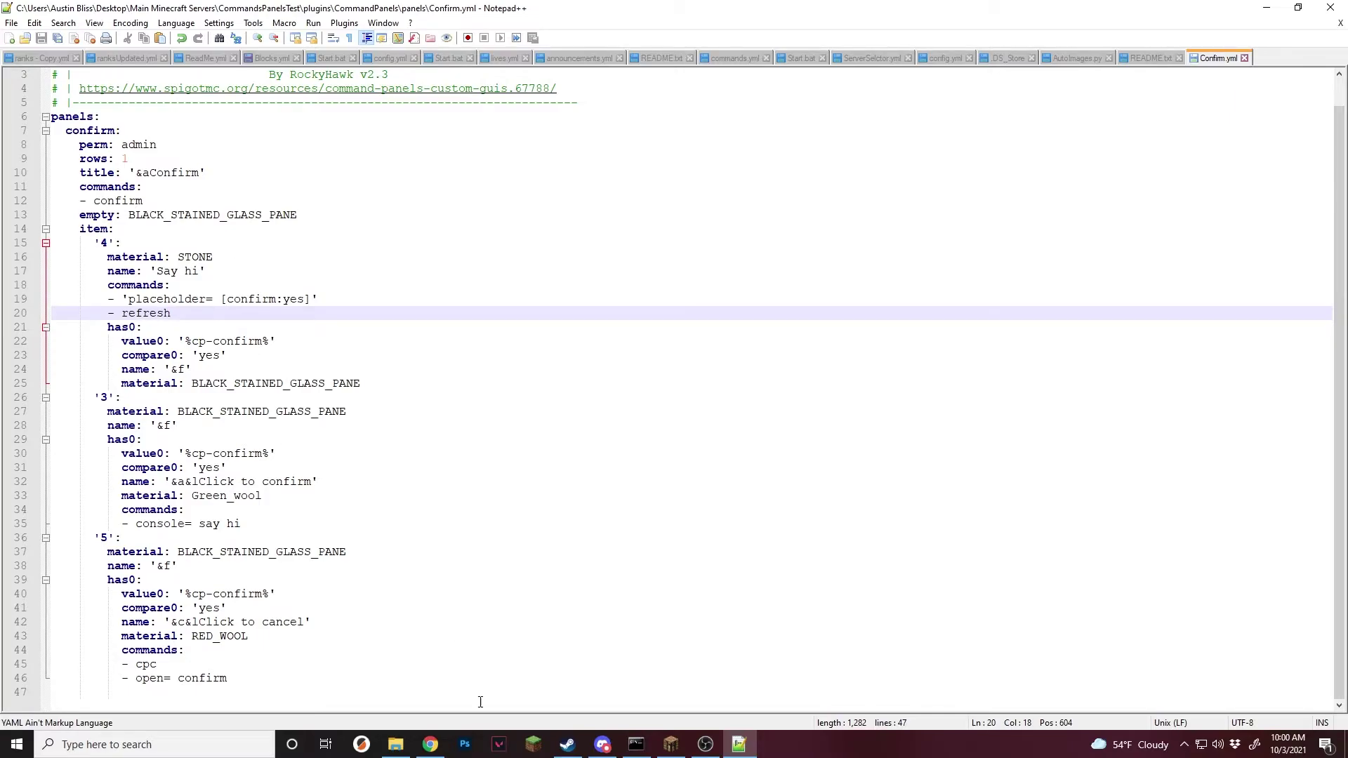
Step: Delete the panel's 'commands: - confirm' lines from Confirm.yml
scroll(380, 367, "up", 1)
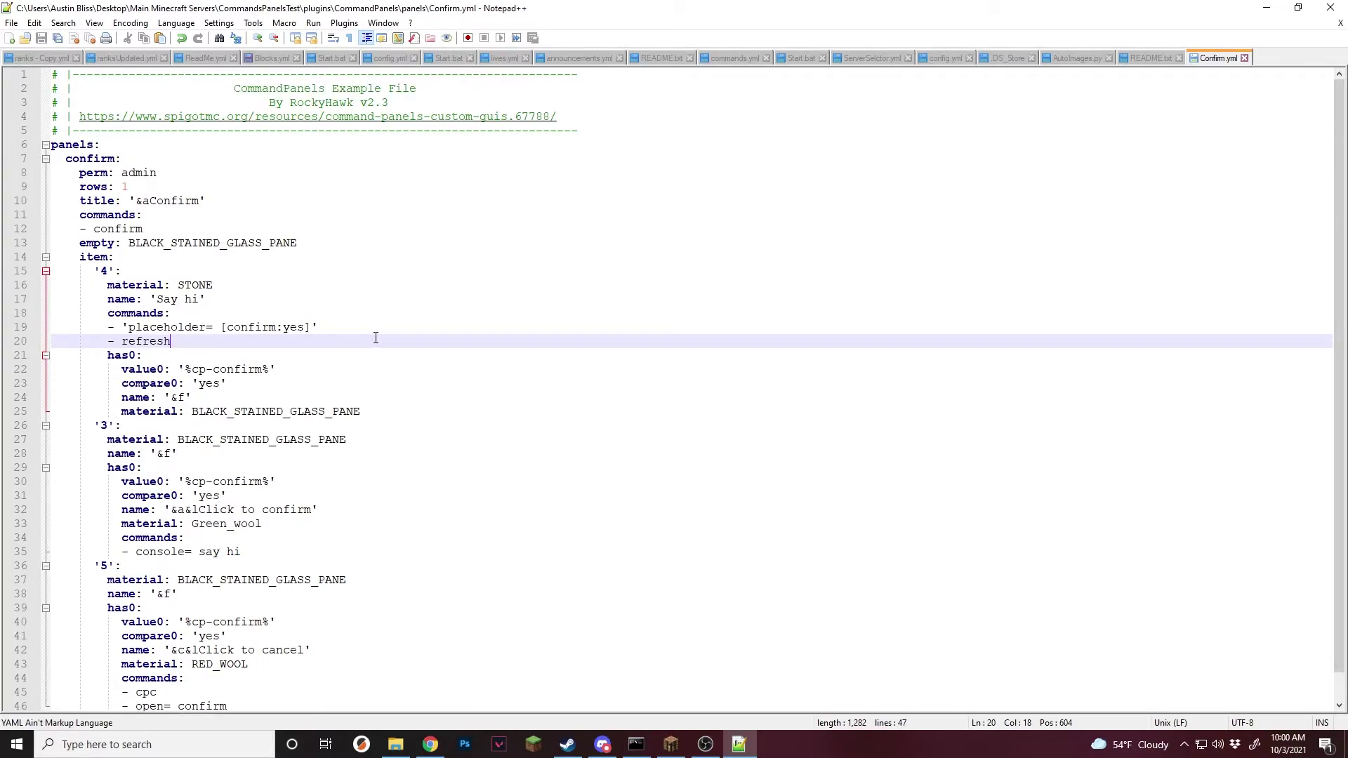
left_click(142, 156)
left_click(221, 202)
key("Down")
key("Down")
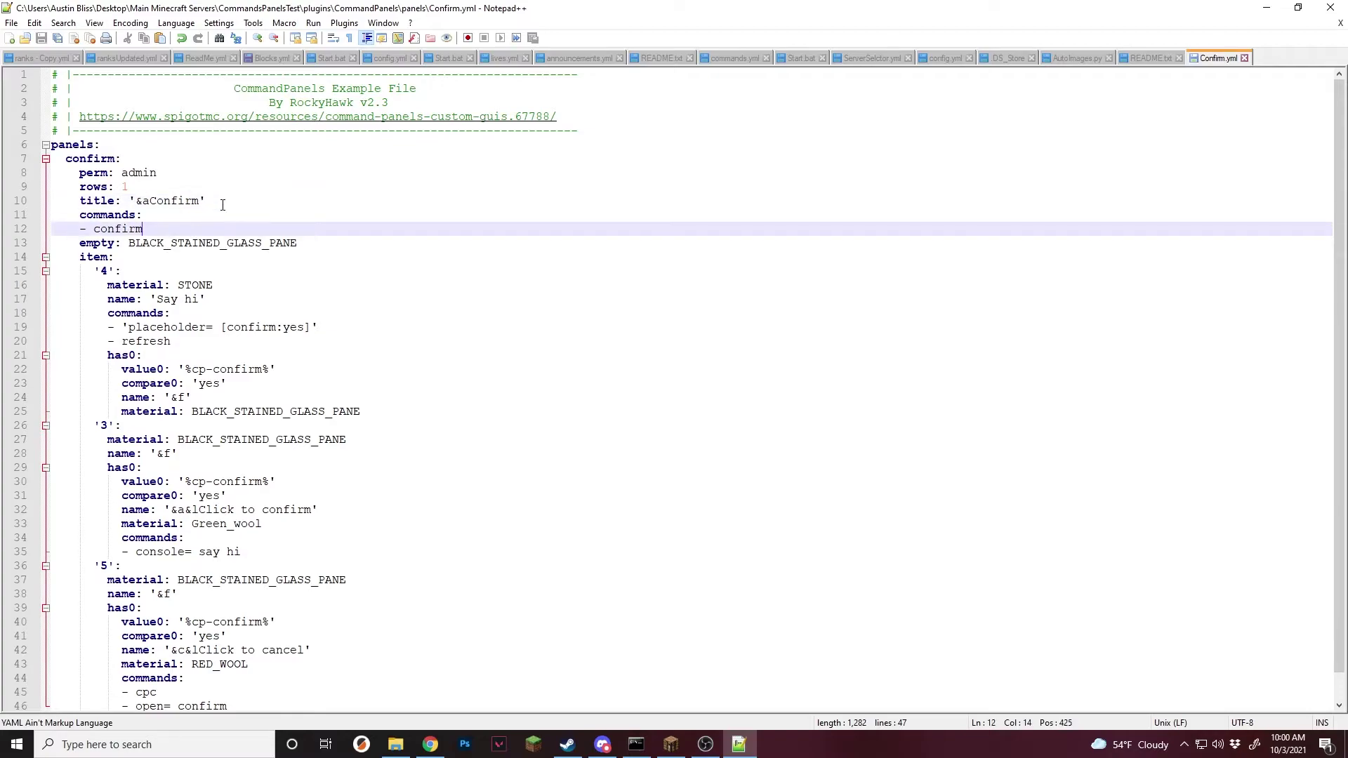
scroll(291, 243, "down", 1)
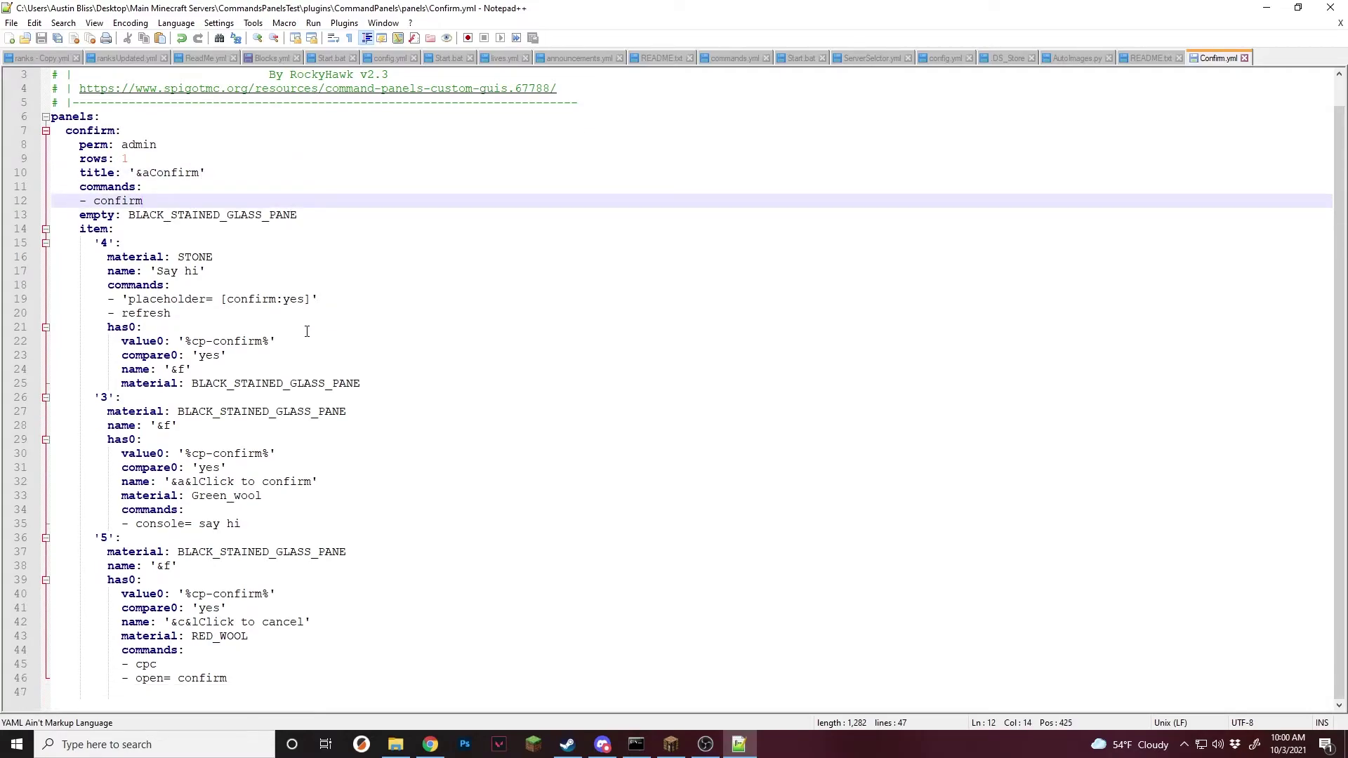
key("shift+Up")
key("shift+Up")
key("shift+End")
key("BackSpace")
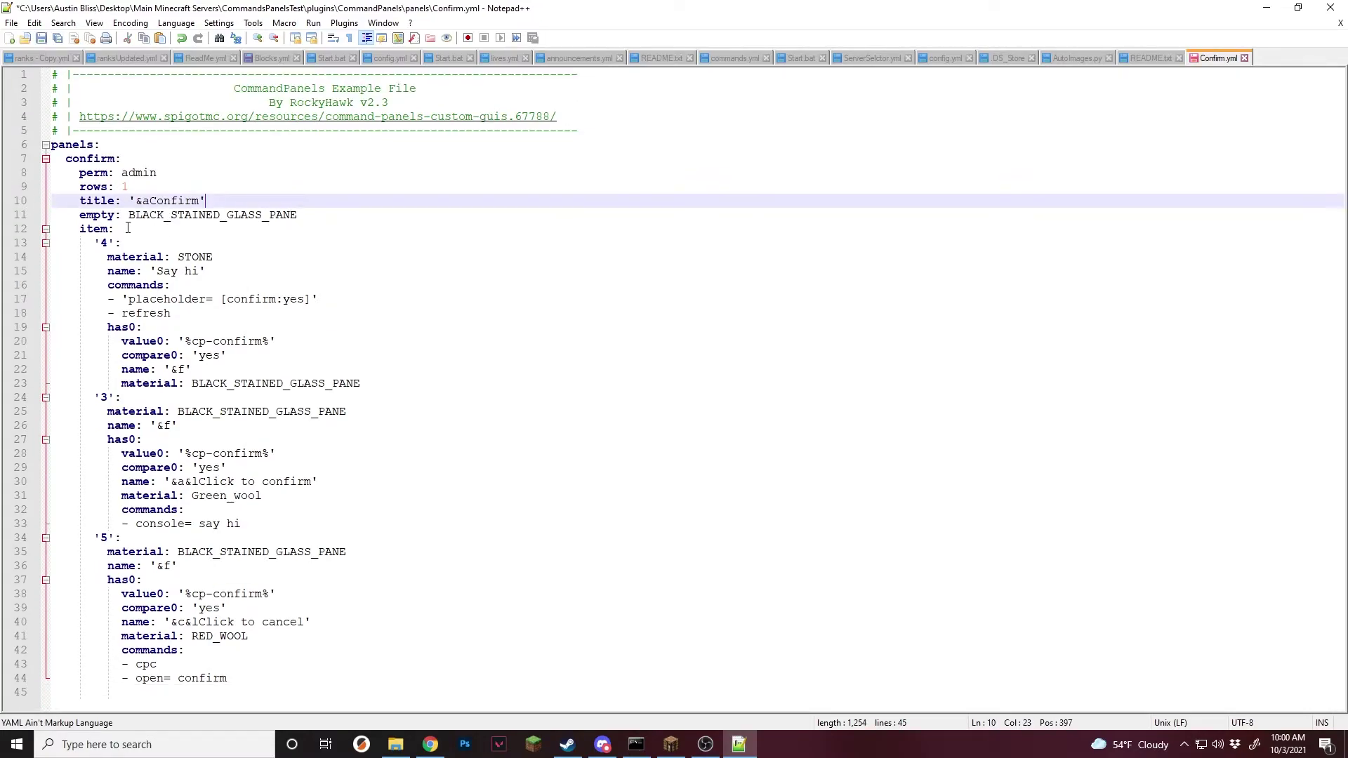
Step: Save Confirm.yml and delete the slot 4 Say hi STONE item block
key("ctrl+s")
left_click_drag(371, 390, 116, 230)
key("BackSpace")
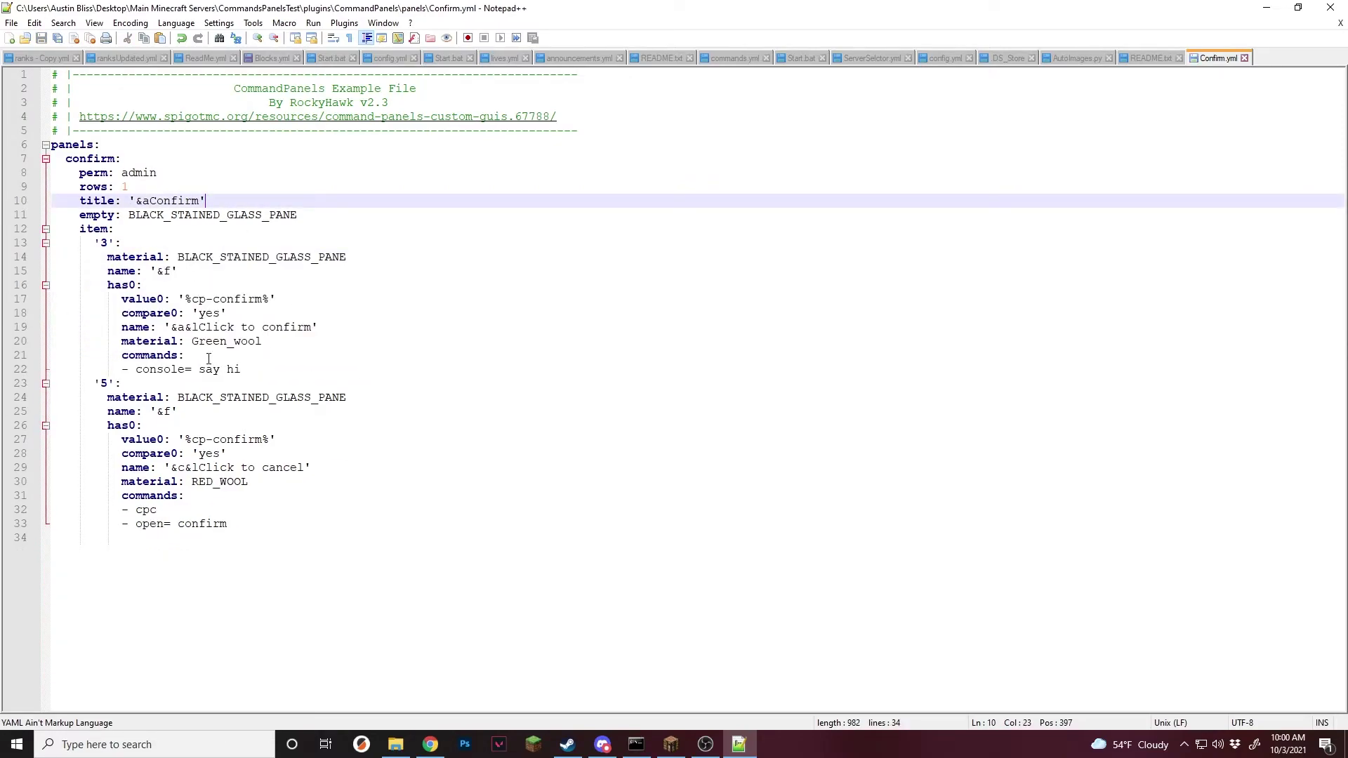
Step: Duplicate Confirm.yml in the panels folder of a maximized File Explorer
left_click(401, 745)
key("super+Up")
key("ctrl+c")
key("ctrl+v")
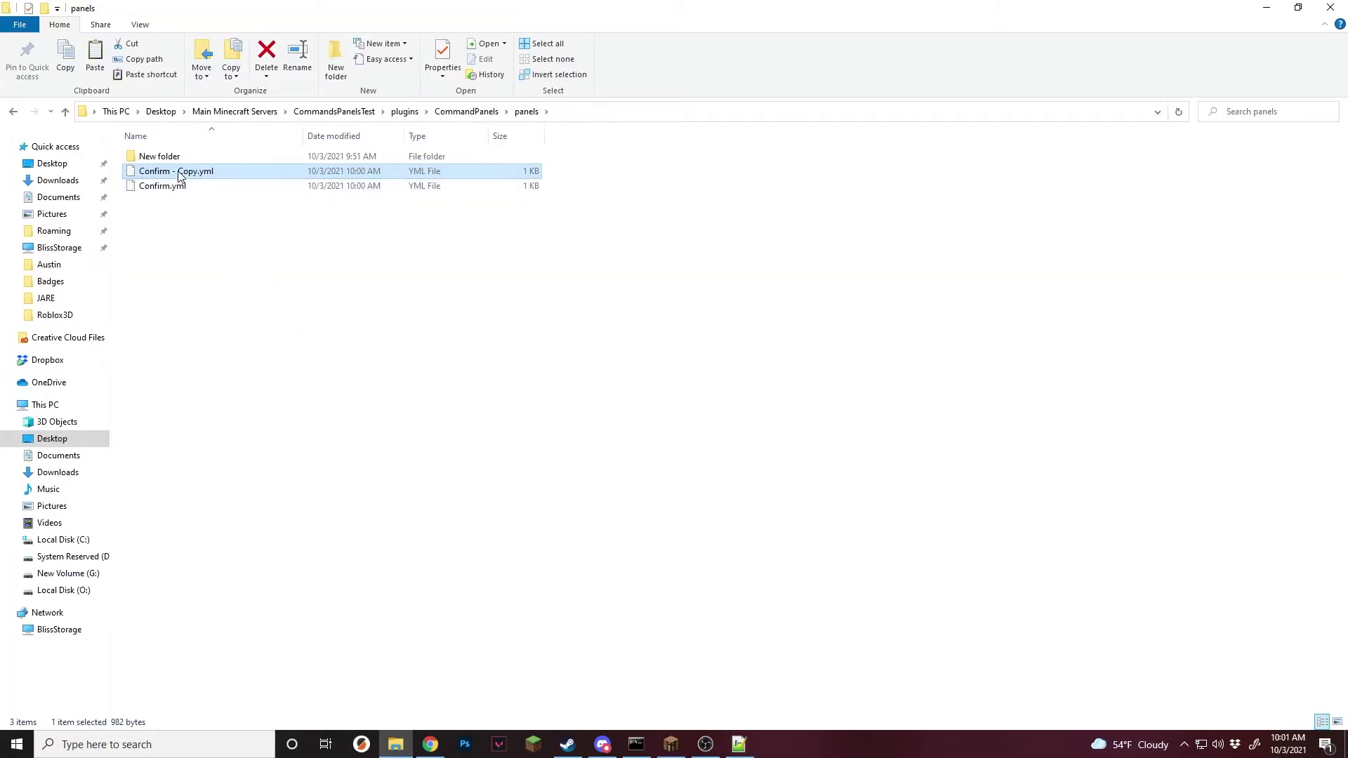
Step: Rename the copy to Command.yml and open it in Notepad++
key("F2")
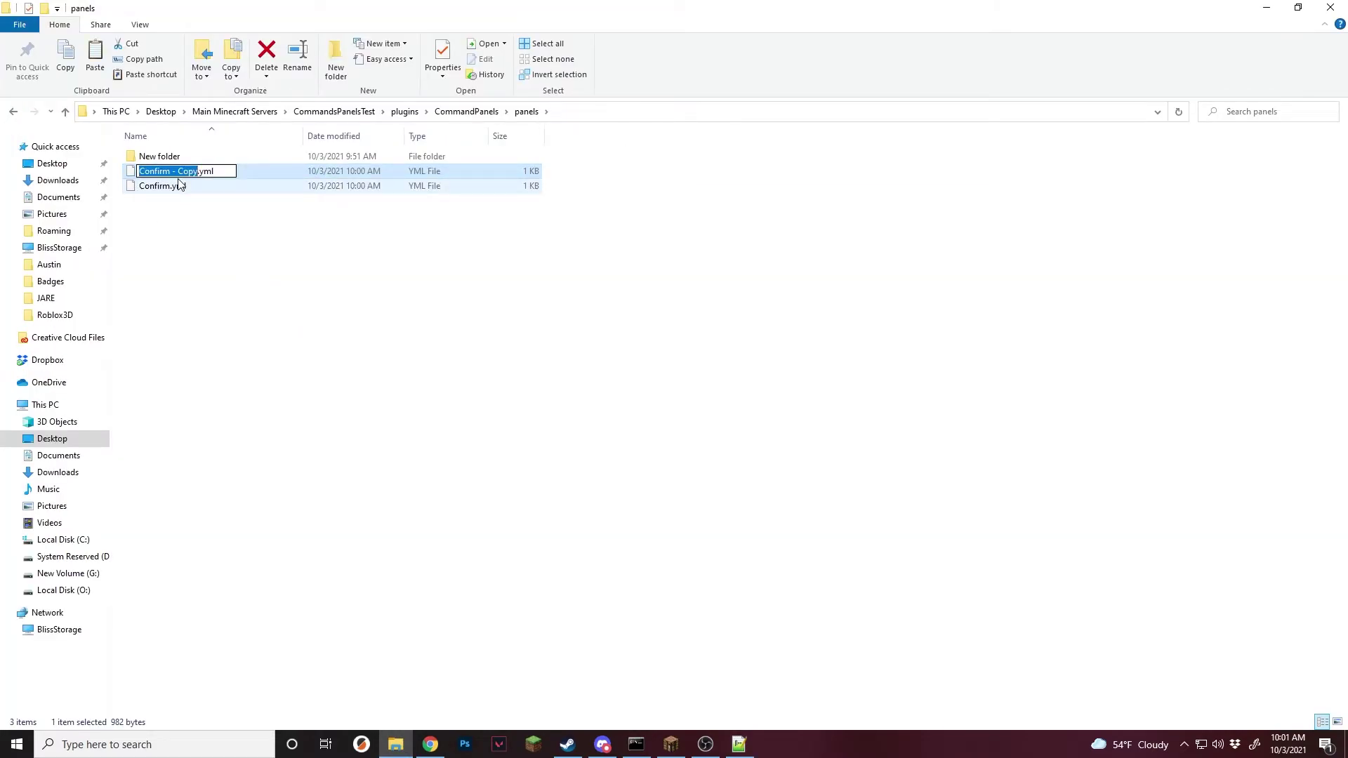
type("Command")
key("Return")
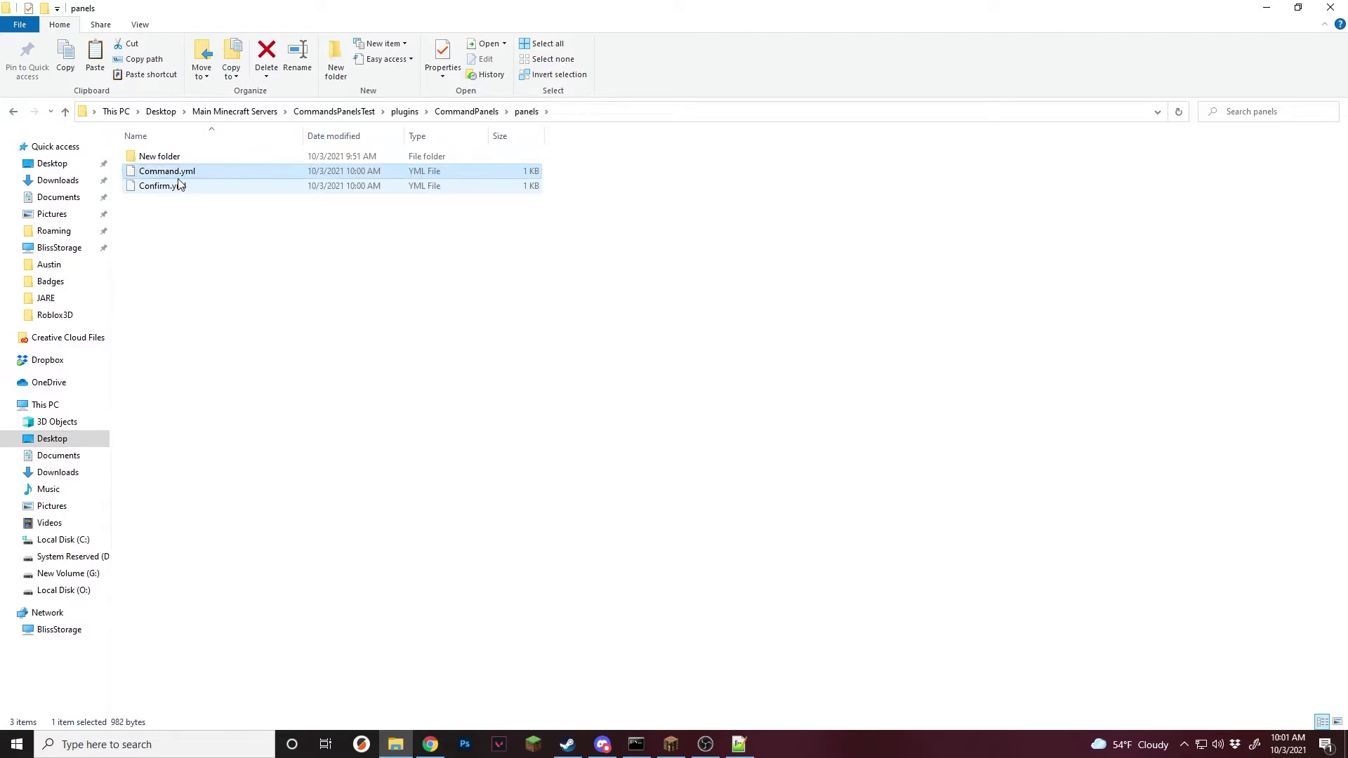
right_click(189, 170)
left_click(145, 211)
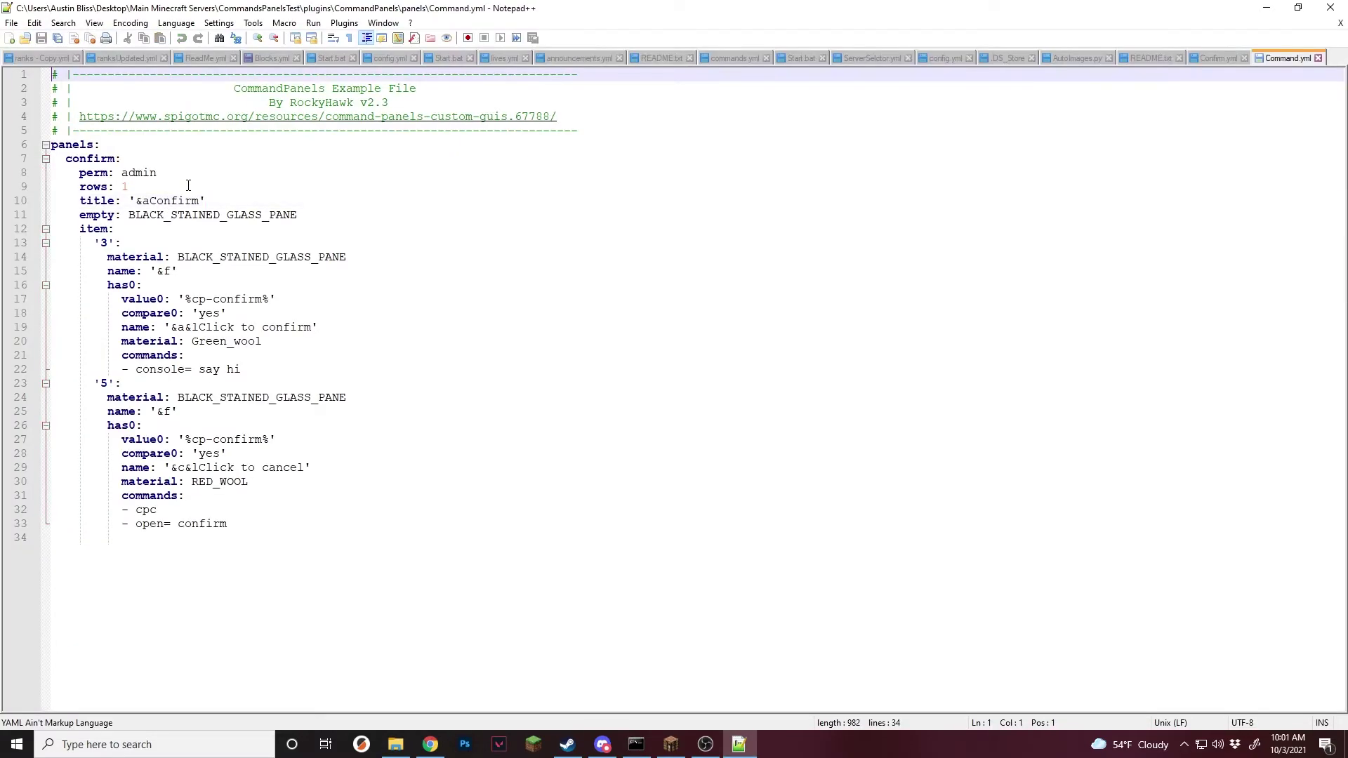
Step: Rename the panel to command and change its title to '&aCommand'
left_click_drag(116, 159, 77, 162)
type("ommand")
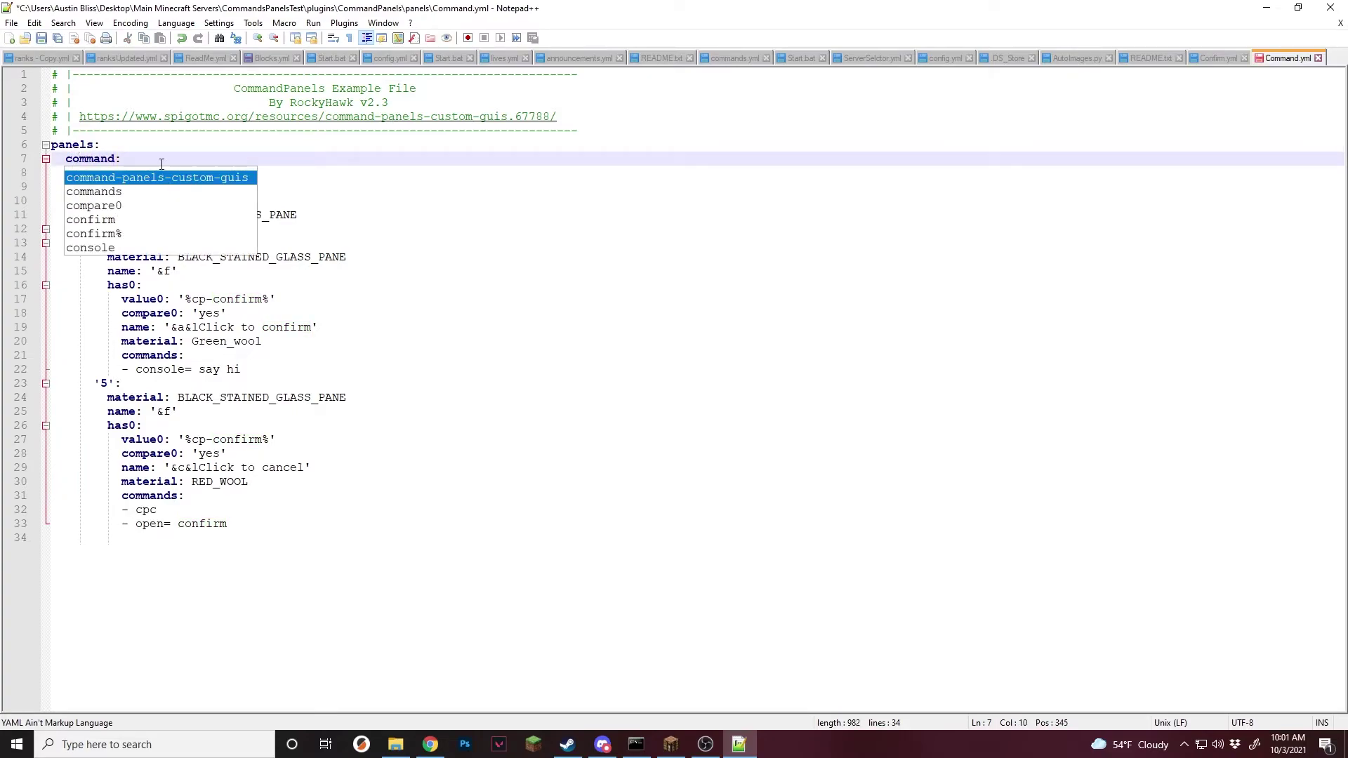
key("Right")
left_click_drag(197, 203, 157, 202)
type("ommand")
Step: Add a 'commands:' list with '- command' below the title
key("Return")
type("commands:")
key("Return")
type("- command")
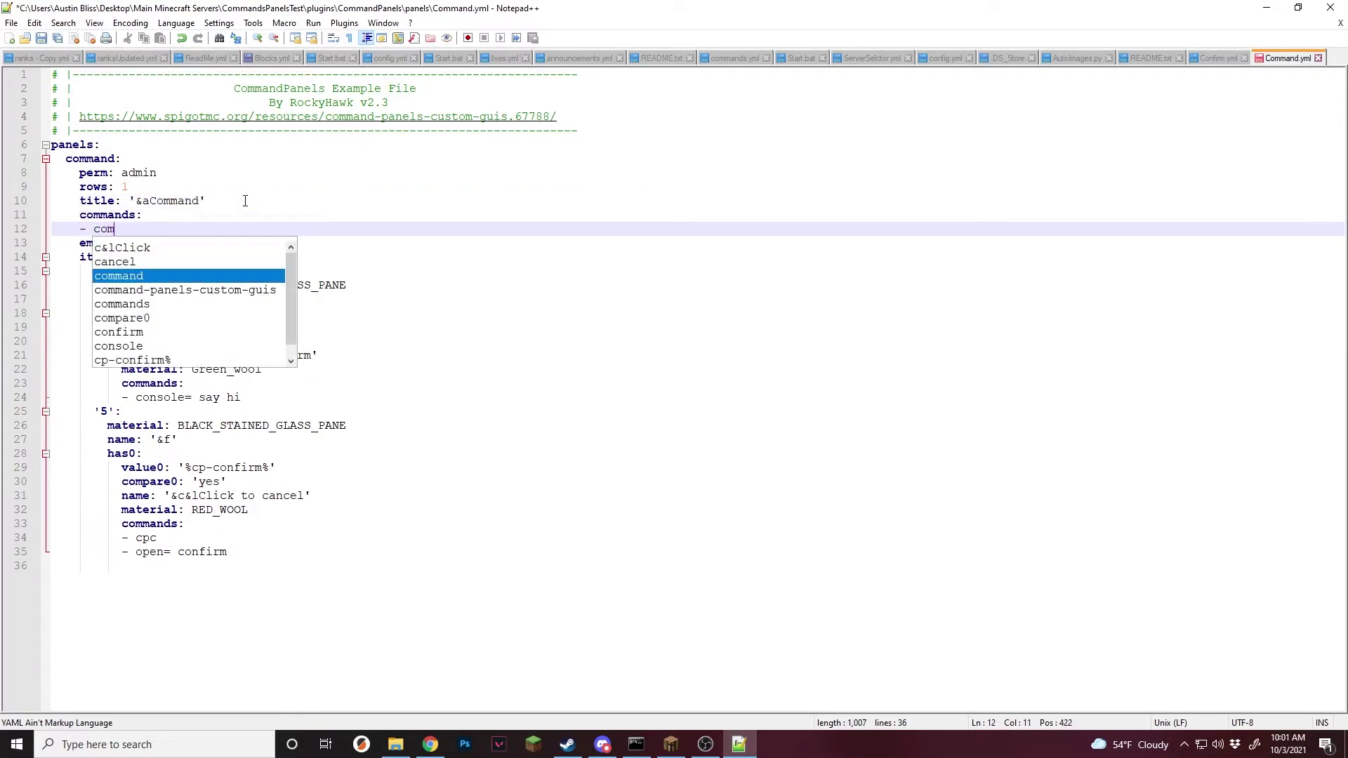
left_click(245, 202)
Step: Delete the '5' item block and item 3's has0 block
left_click(262, 243)
key("Down")
key("Down")
key("Down")
key("Down")
key("Down")
key("Down")
key("Down")
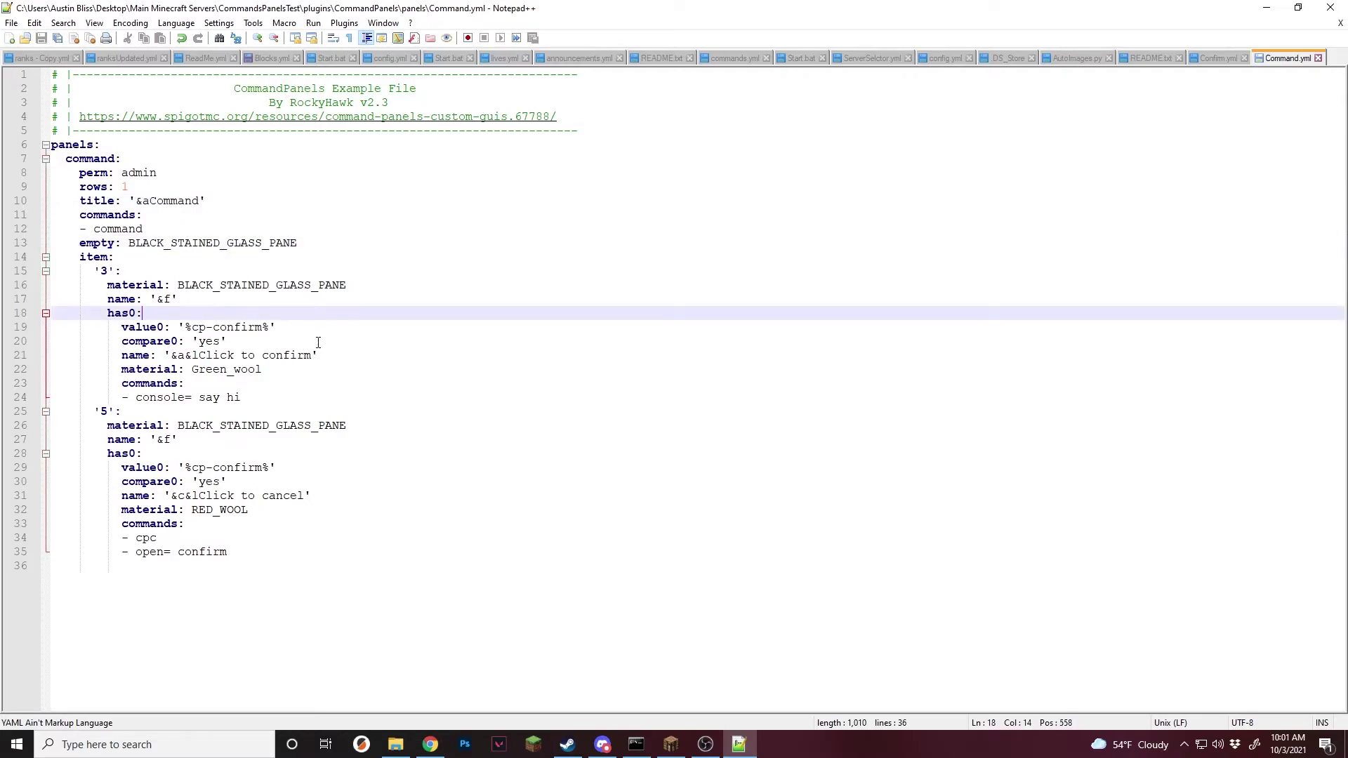
left_click_drag(258, 560, 295, 399)
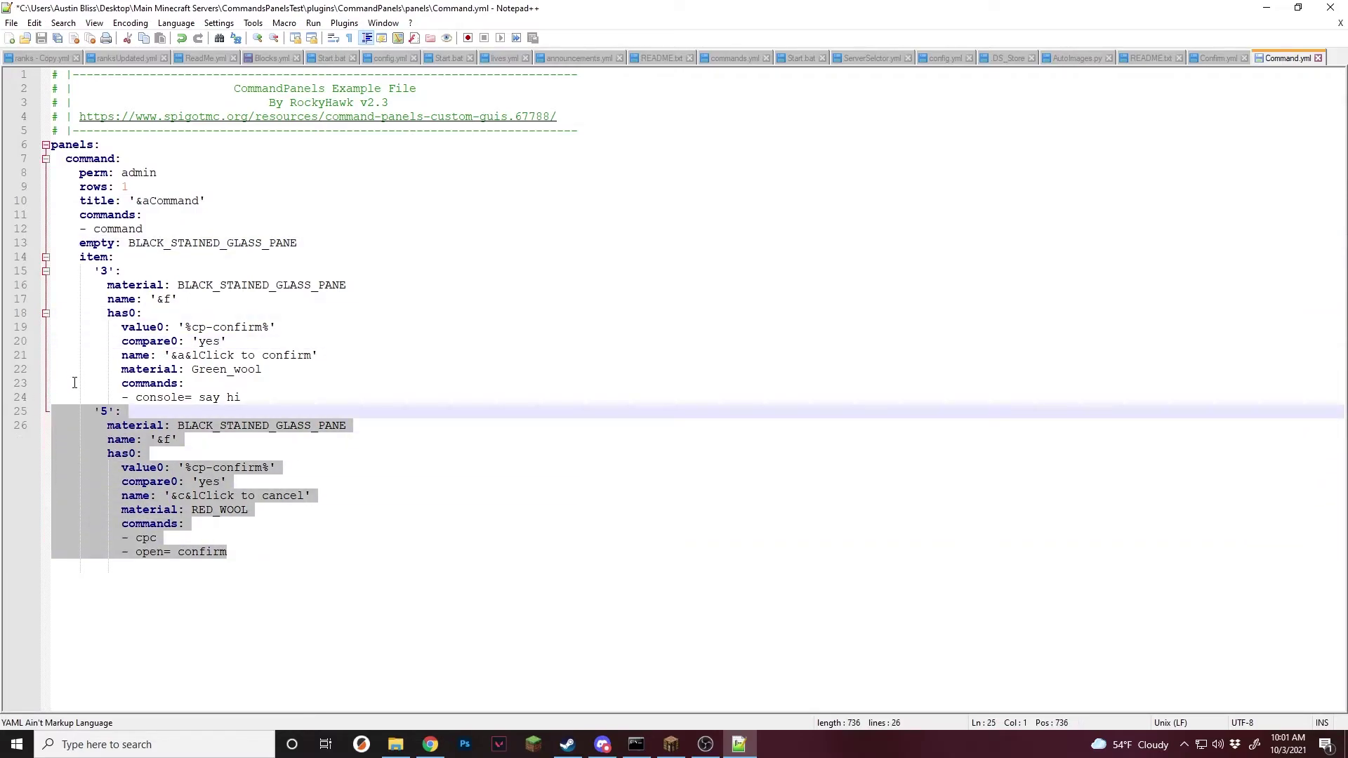
key("BackSpace")
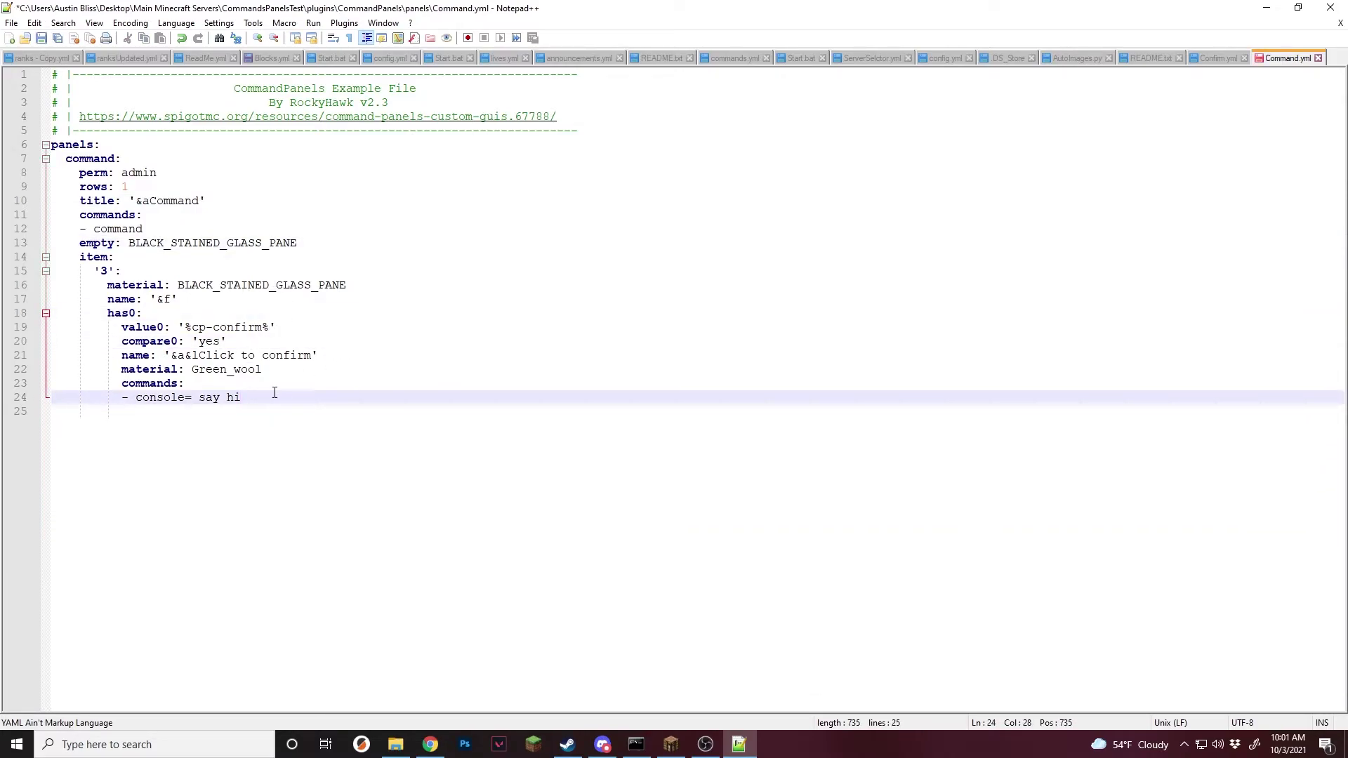
left_click_drag(275, 393, 239, 301)
key("BackSpace")
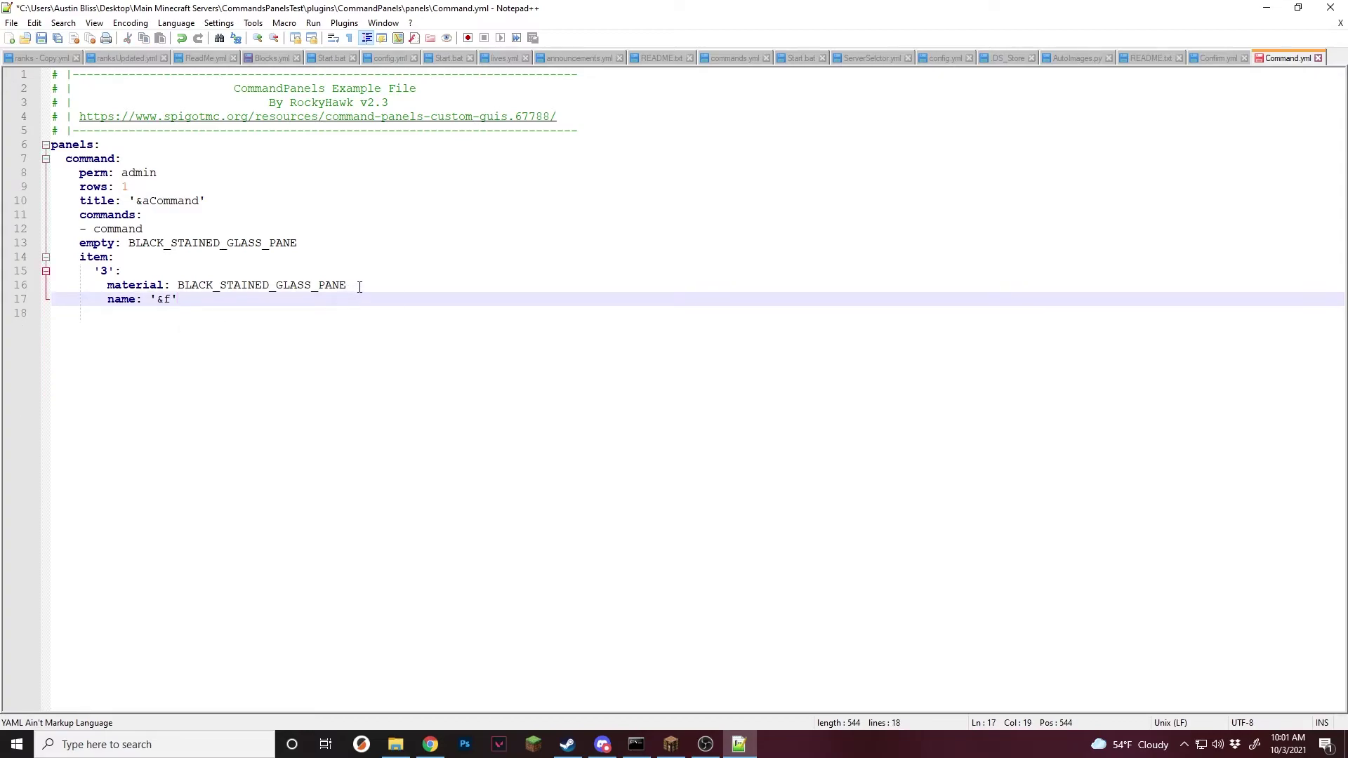
Step: Change item 3 to STONE named '&c&lClick to run say hi'
left_click(360, 287)
double_click(180, 286)
type("St")
key("BackSpace")
type("TONE")
key("Down")
key("Left")
key("BackSpace")
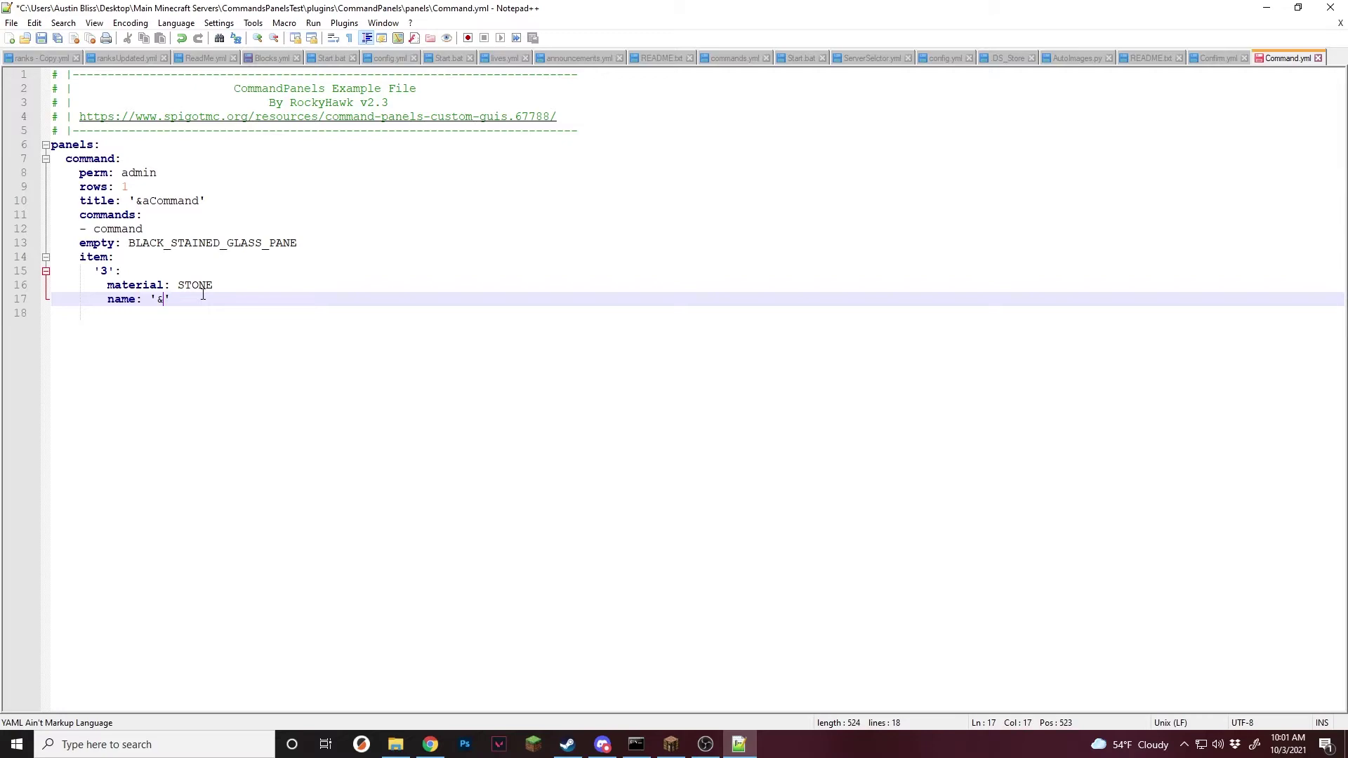
type("c&lClick to")
type(" run say h")
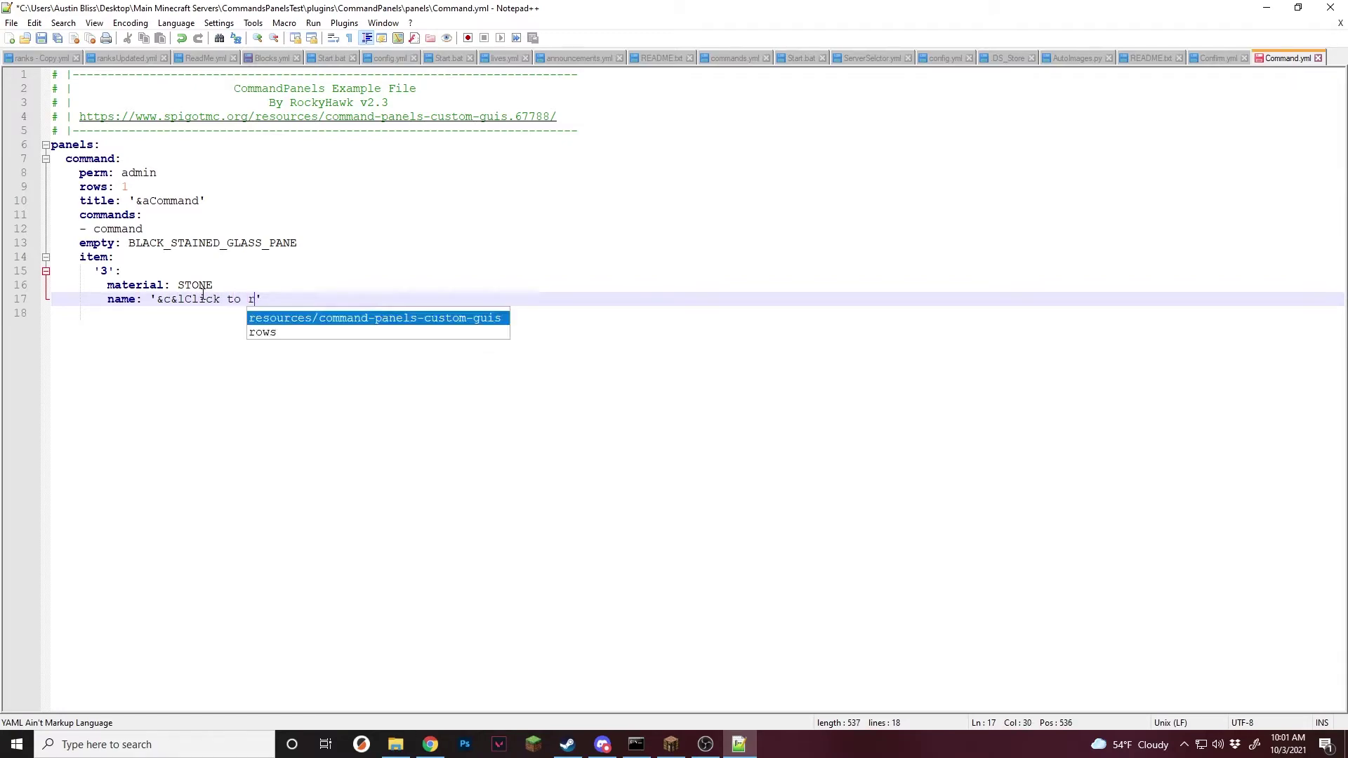
type("i")
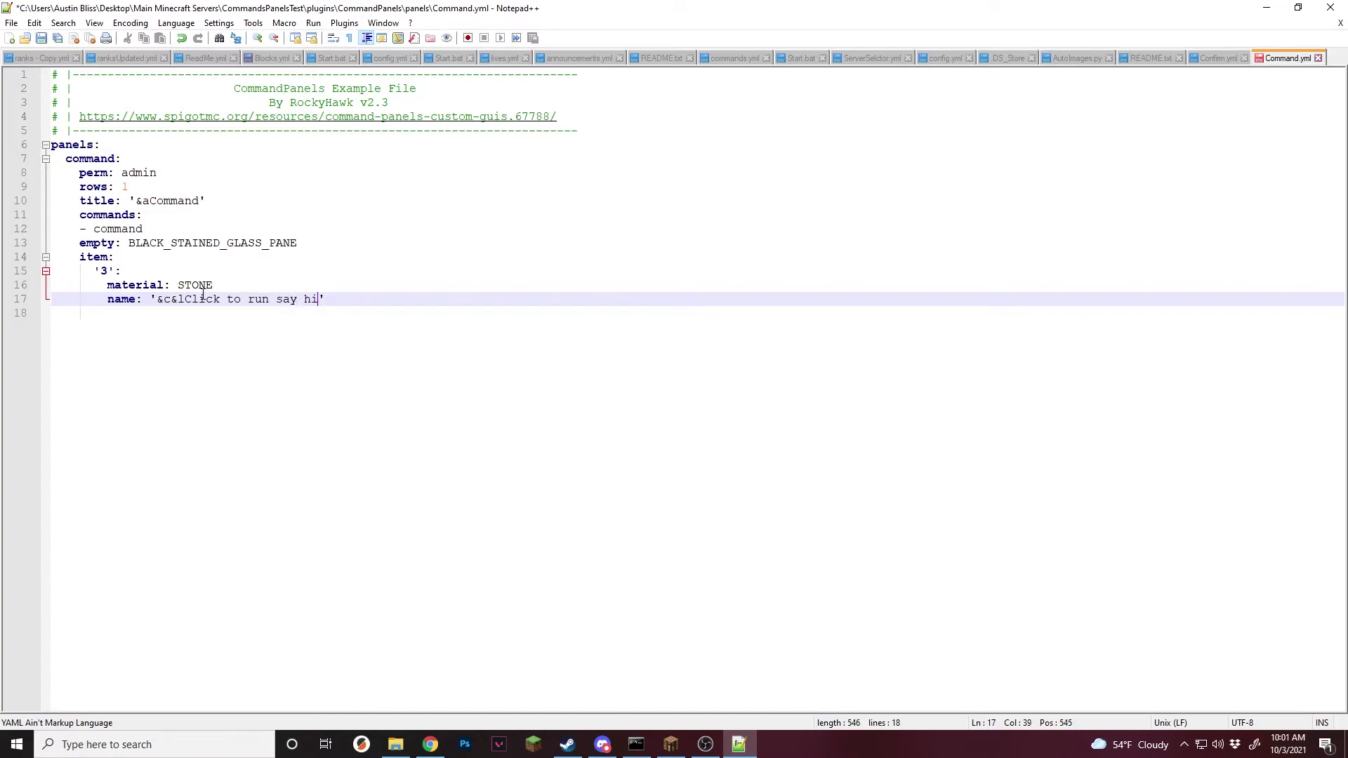
Step: Give item 3 the command 'open= confirm [command:console= say hi]'
key("Return")
type("commands:")
key("Return")
type("-")
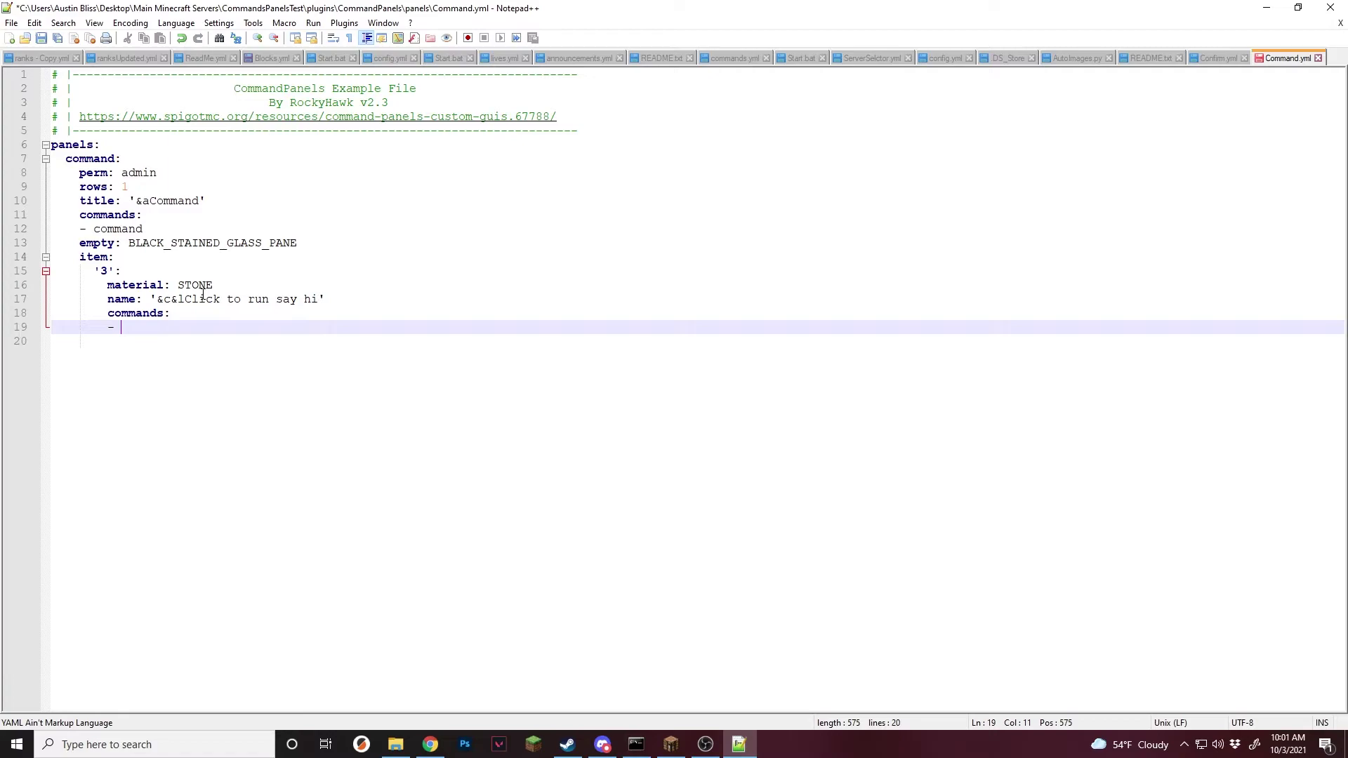
type(" open= ")
type("confirm")
type(" []")
type("command")
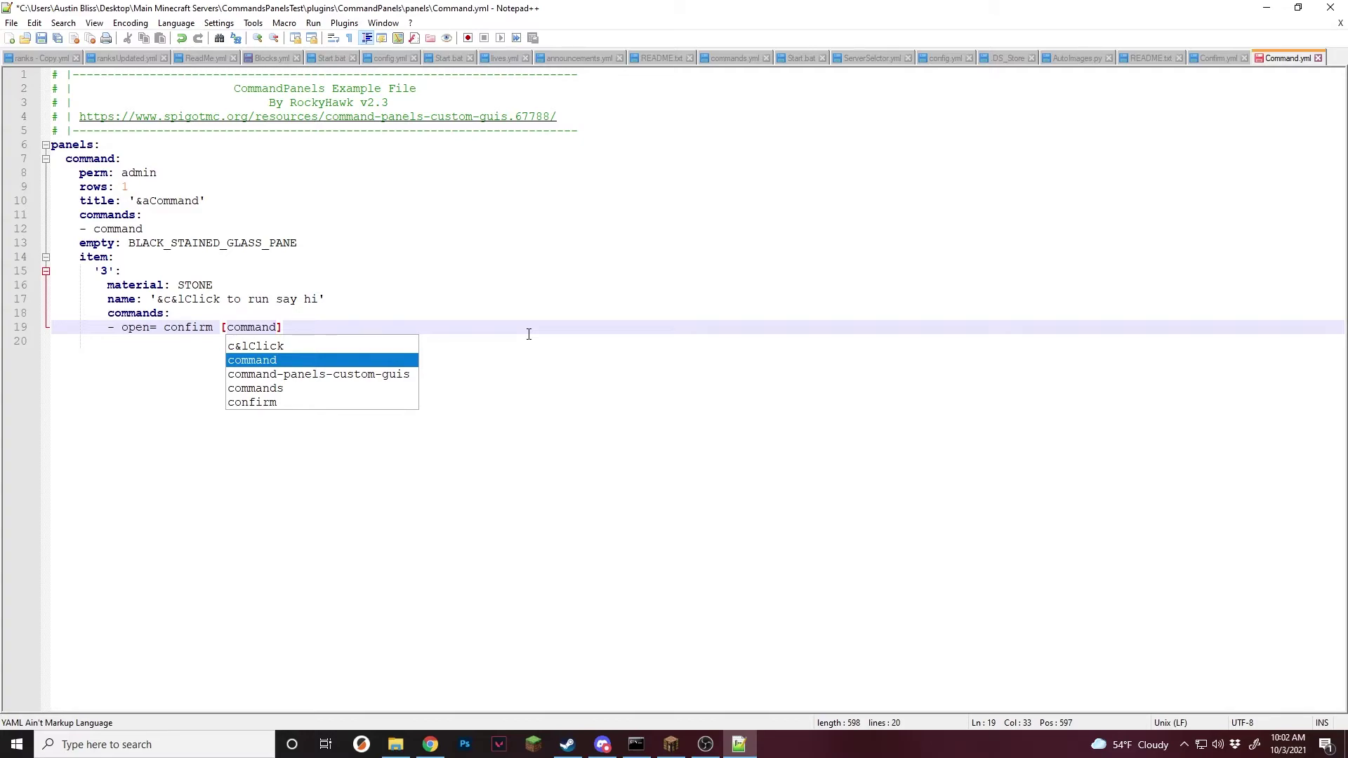
type(":")
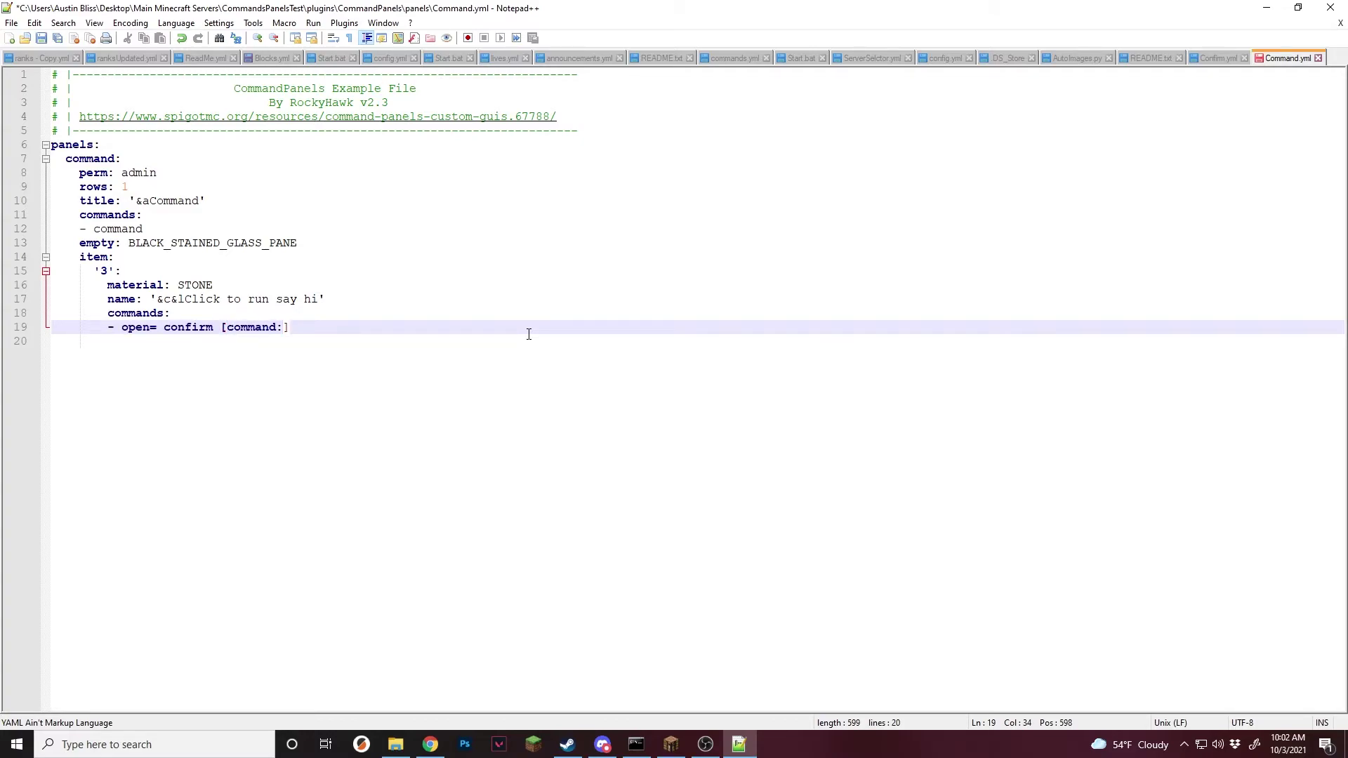
type("console=")
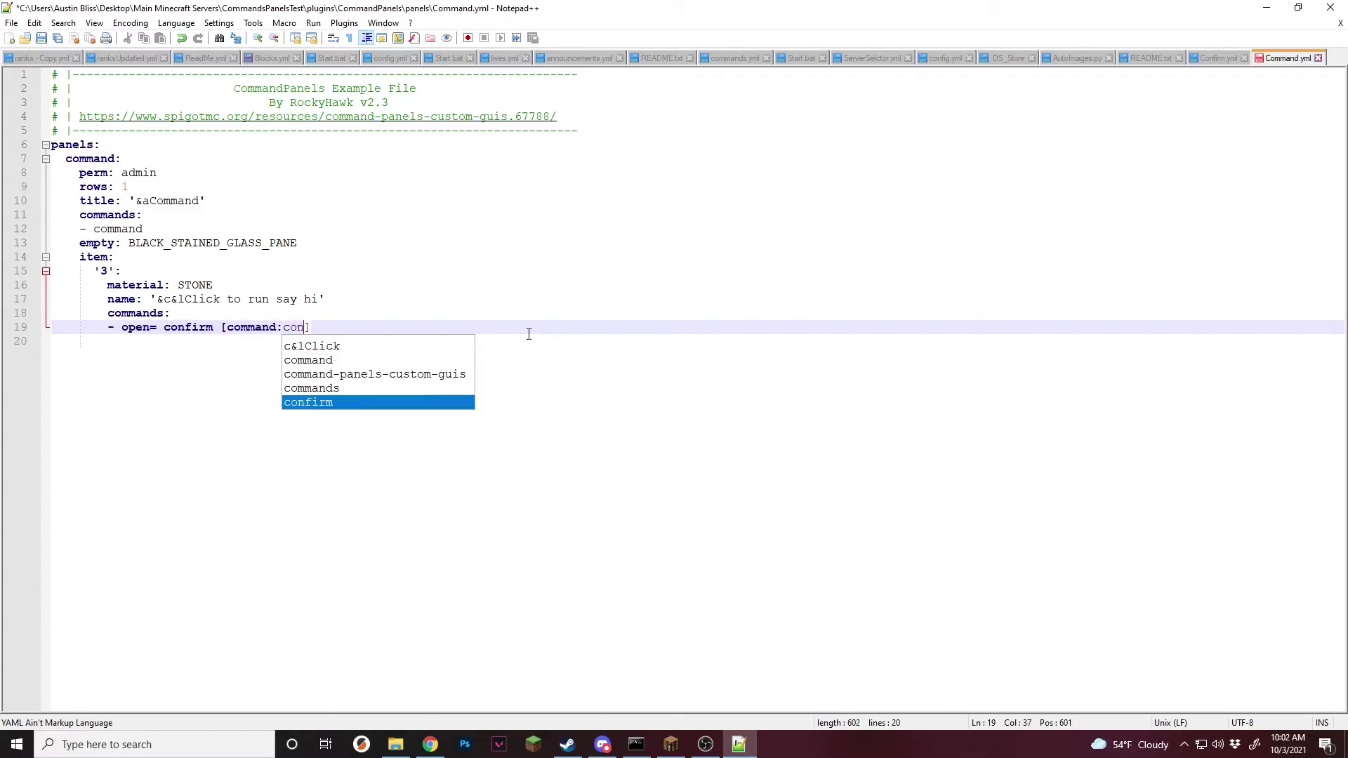
key("BackSpace")
key("BackSpace")
key("BackSpace")
key("BackSpace")
key("BackSpace")
key("BackSpace")
key("BackSpace")
key("BackSpace")
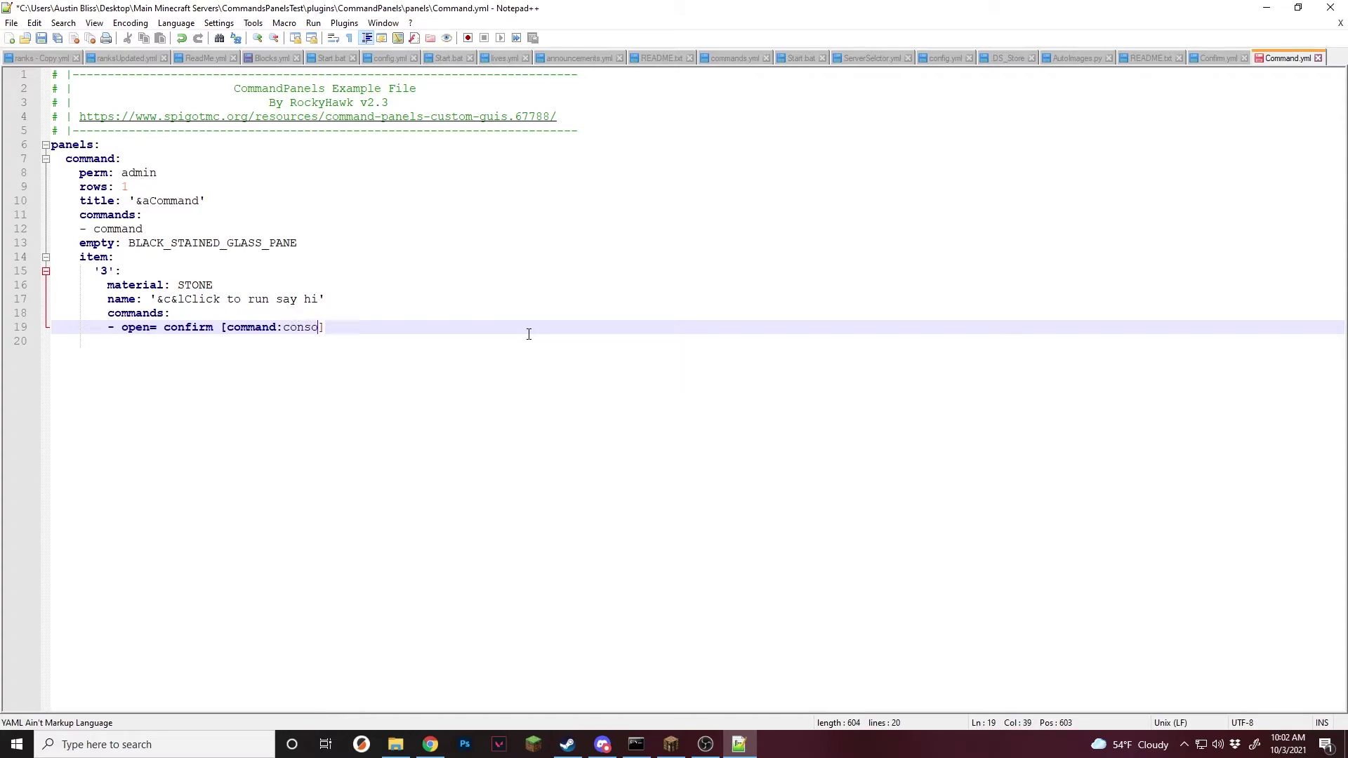
type("\"")
type("say hi] [lastpanel:command")
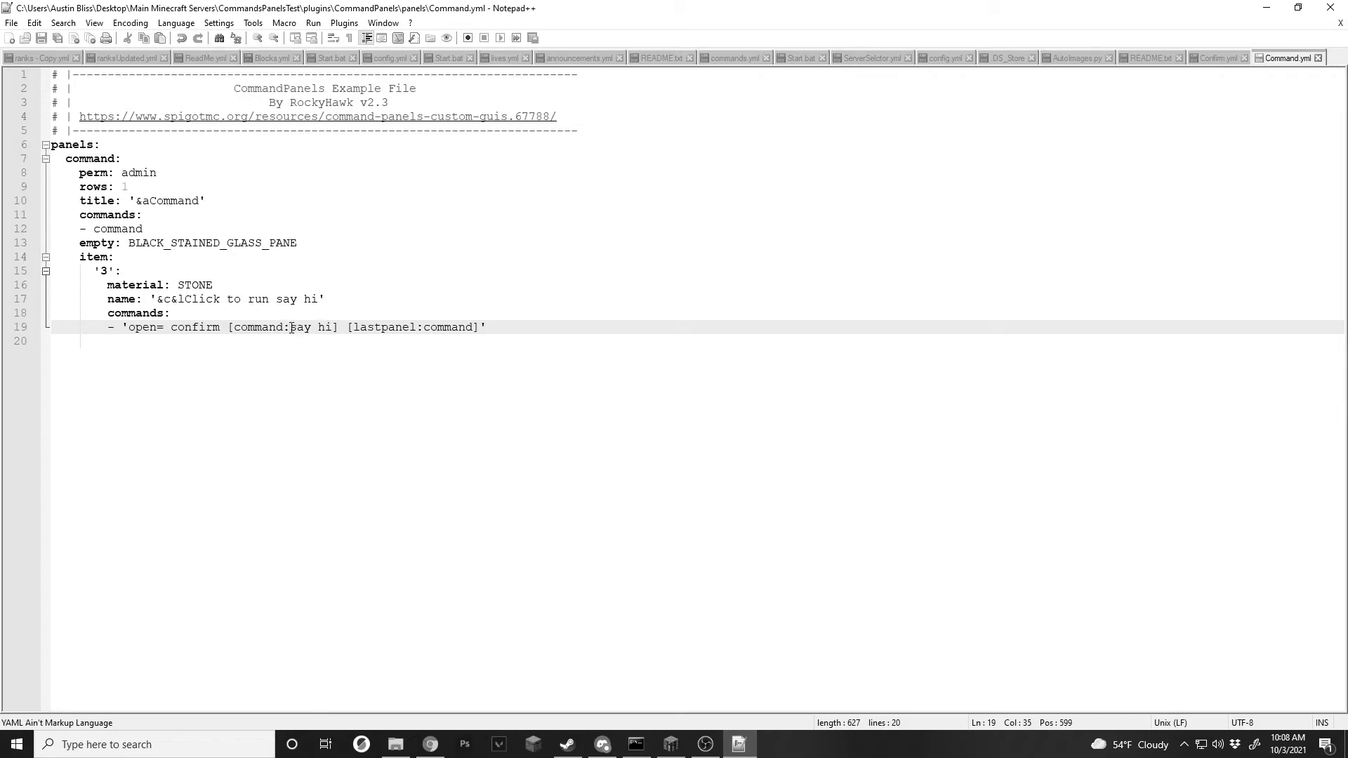
left_click_drag(292, 327, 331, 324)
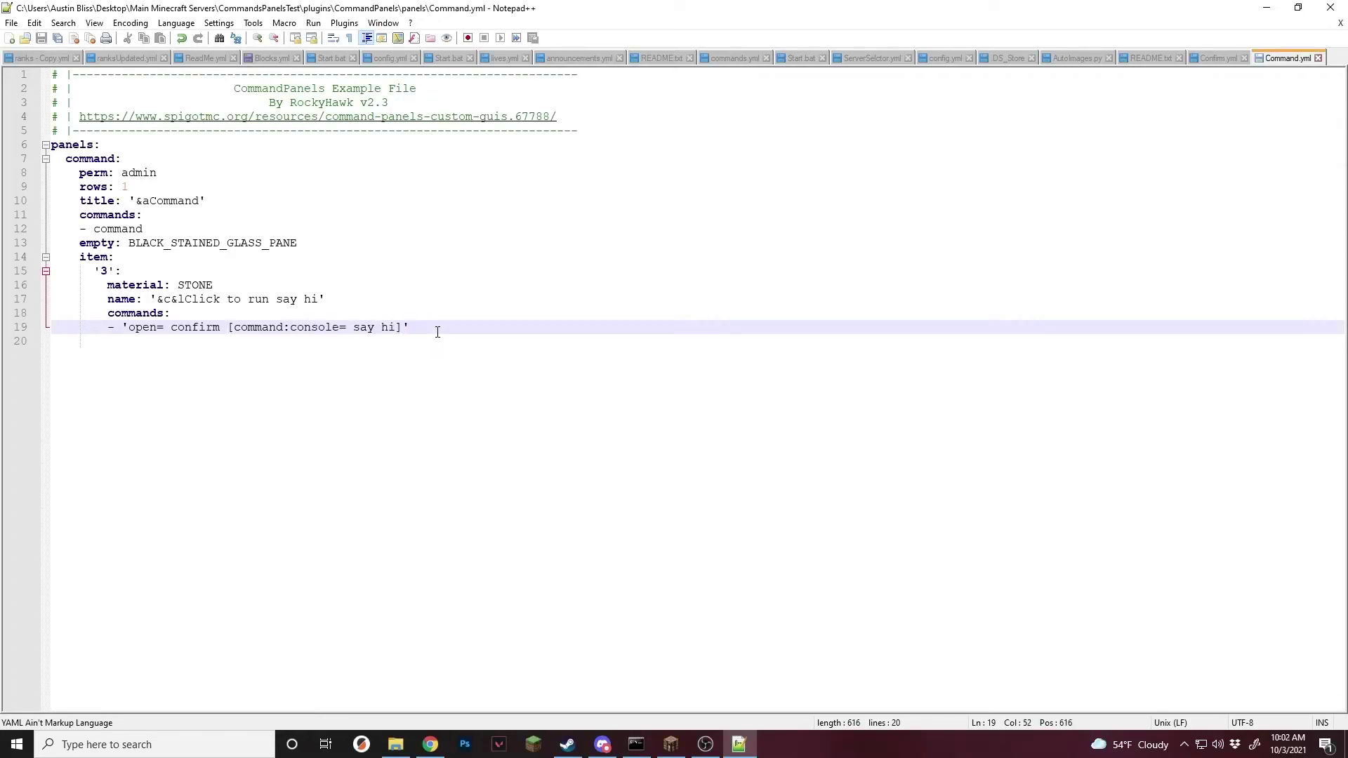
left_click_drag(428, 329, 113, 331)
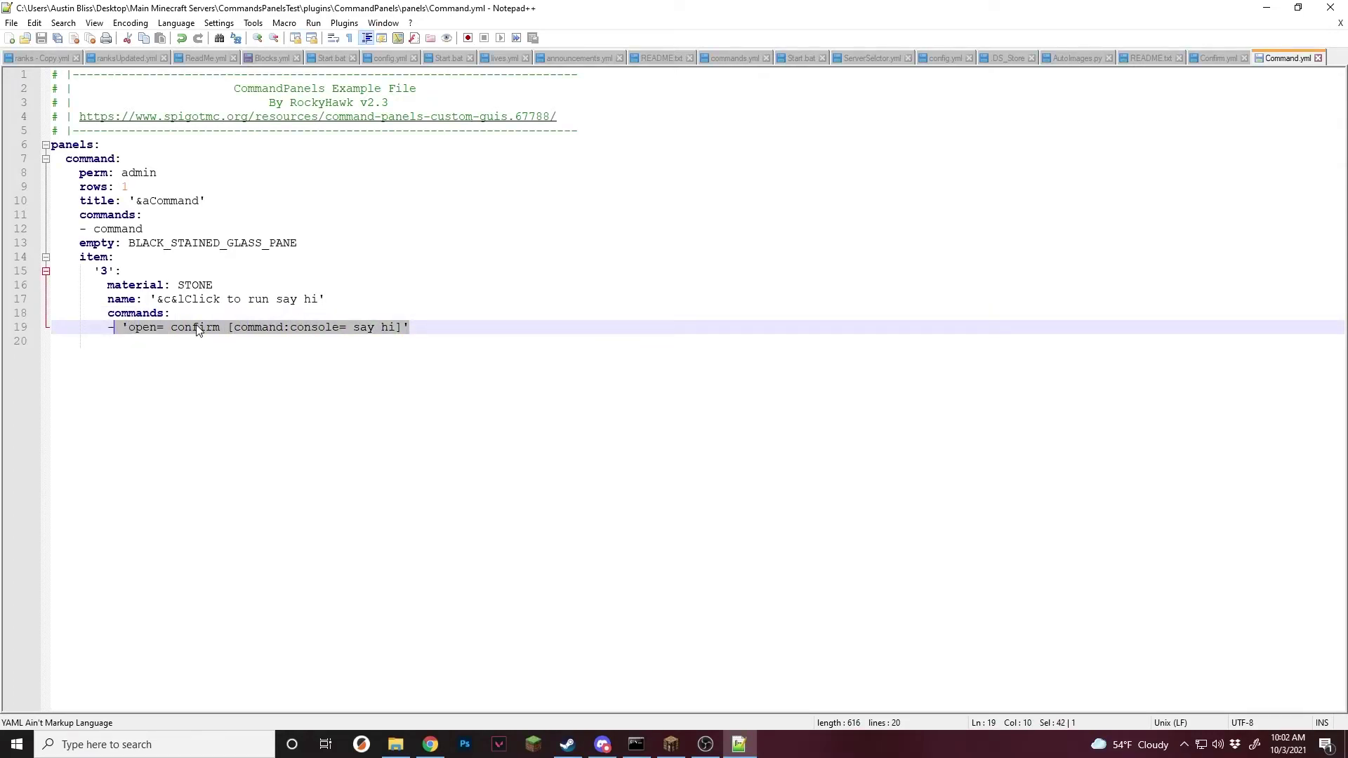
Step: In Confirm.yml, set item 3's material to Green_wool and item 5's to RED_WOOL
left_click(1209, 58)
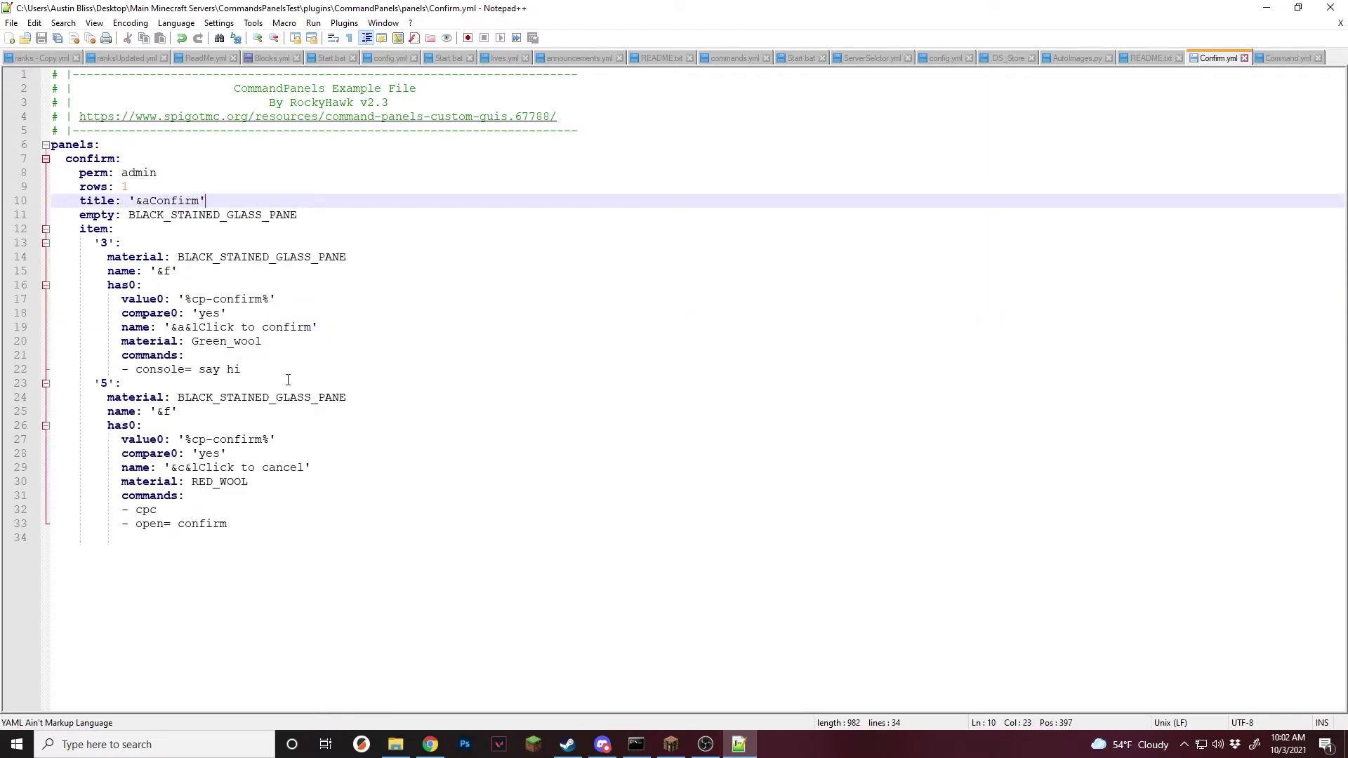
key("Down")
key("Down")
key("Down")
key("Down")
key("Down")
key("Down")
key("Down")
key("End")
double_click(197, 342)
key("ctrl+c")
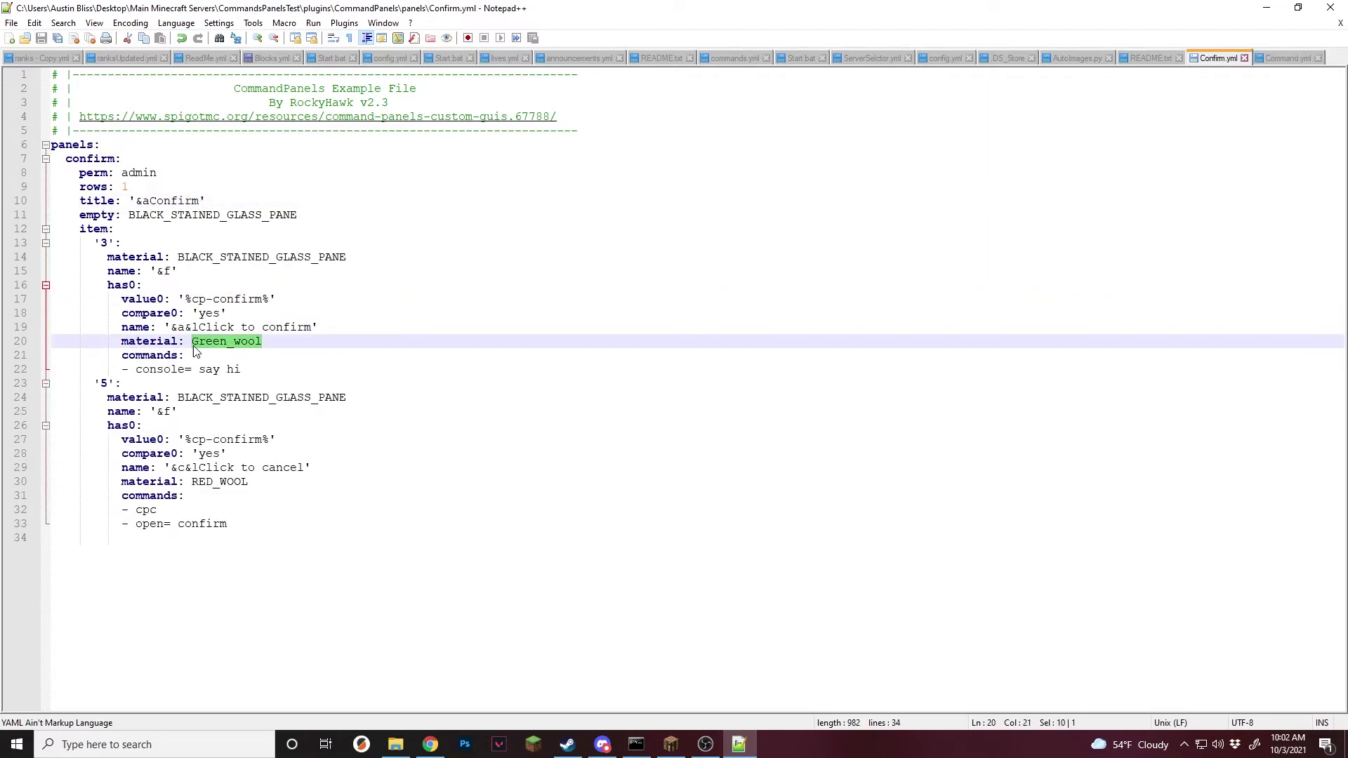
left_click_drag(351, 257, 177, 256)
key("ctrl+v")
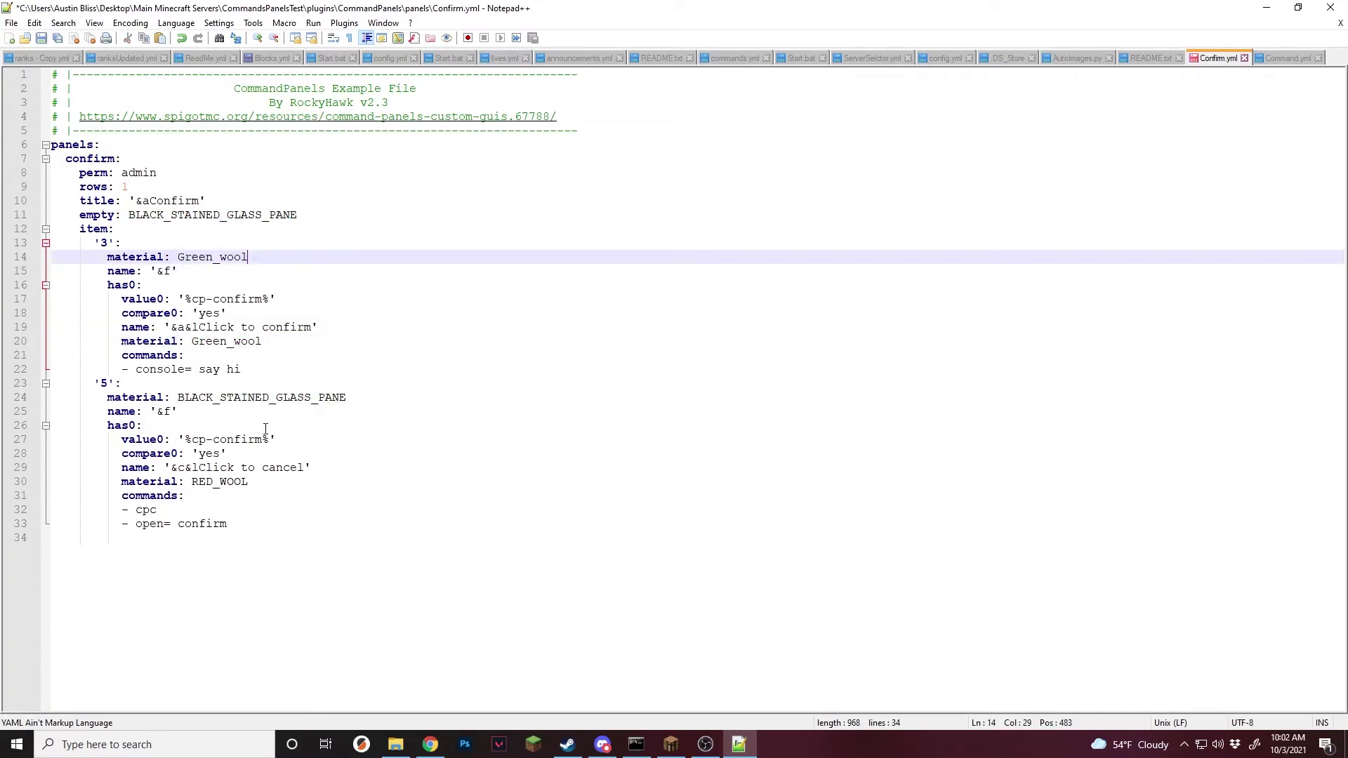
left_click_drag(260, 484, 190, 483)
key("ctrl+c")
left_click_drag(348, 398, 177, 398)
key("ctrl+v")
Step: Copy the confirm name into item 3, remove both has0 blocks, and save
left_click_drag(272, 370, 109, 271)
left_click(262, 328)
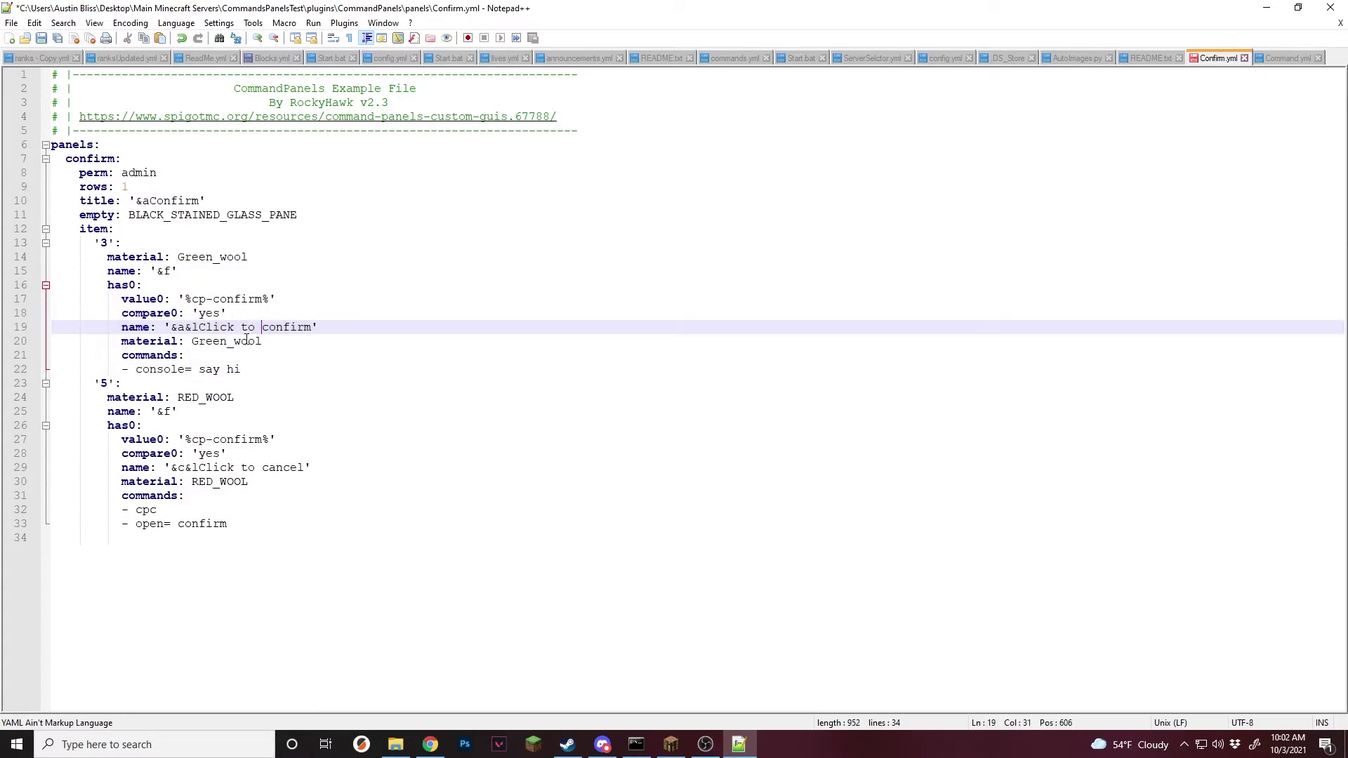
left_click_drag(318, 328, 164, 328)
key("ctrl+c")
left_click_drag(179, 271, 151, 271)
key("ctrl+v")
left_click_drag(311, 468, 165, 469)
key("ctrl+c")
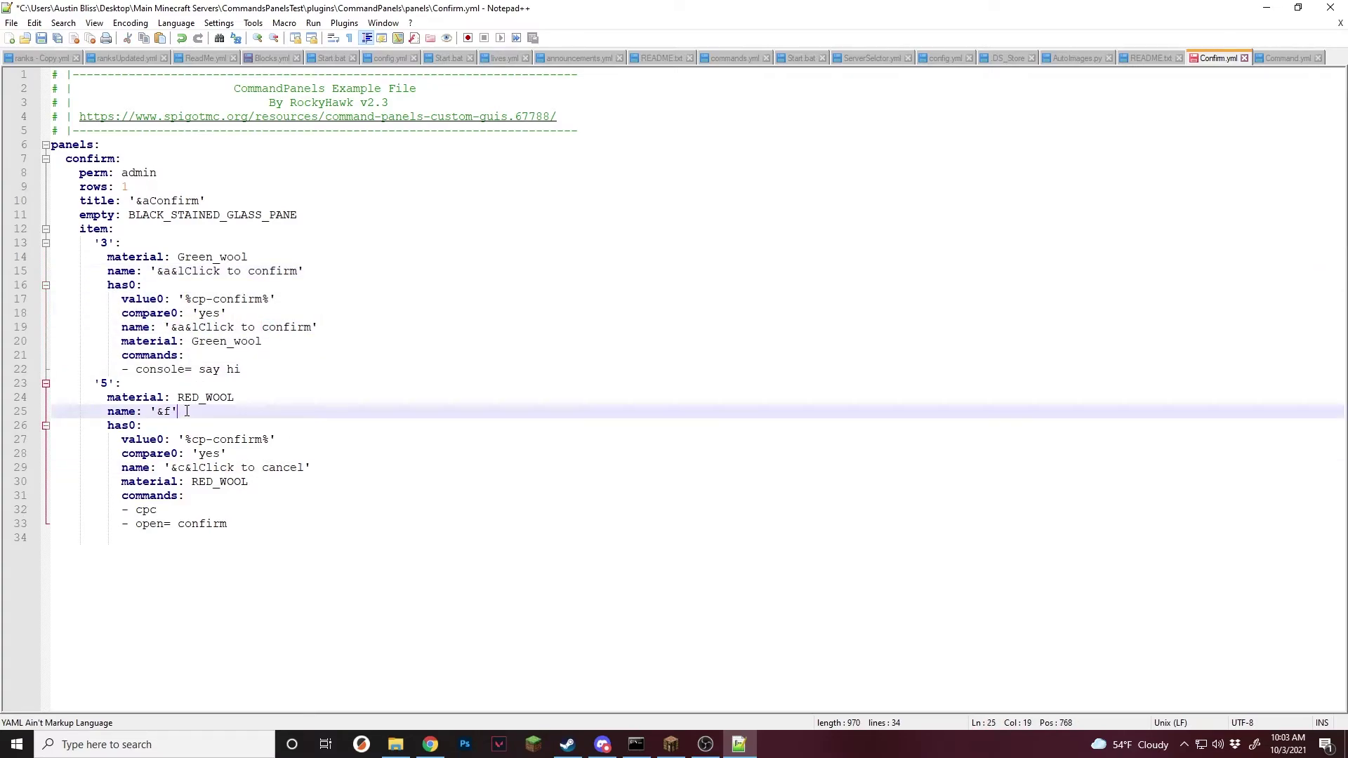
left_click_drag(150, 411, 227, 524)
key("ctrl+v")
key("BackSpace")
key("BackSpace")
key("BackSpace")
key("BackSpace")
key("BackSpace")
key("BackSpace")
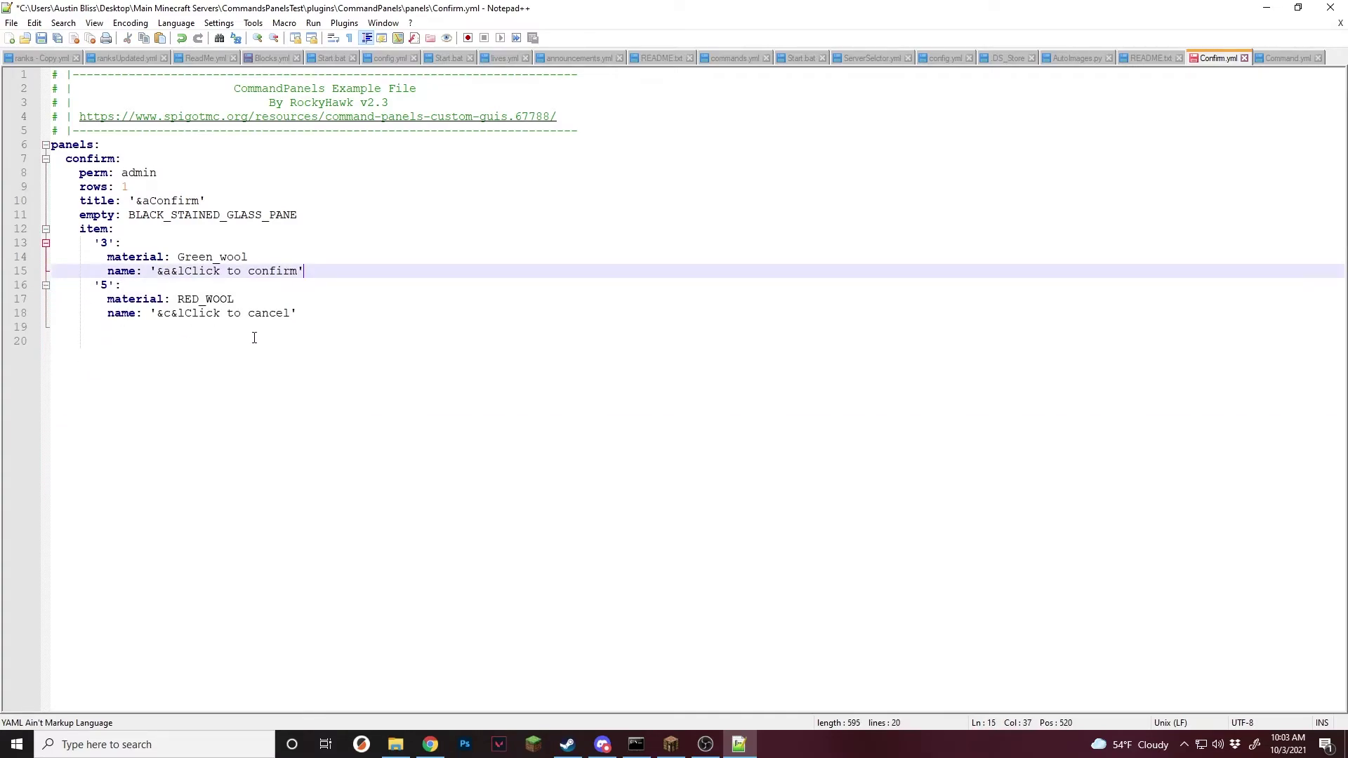
key("ctrl+s")
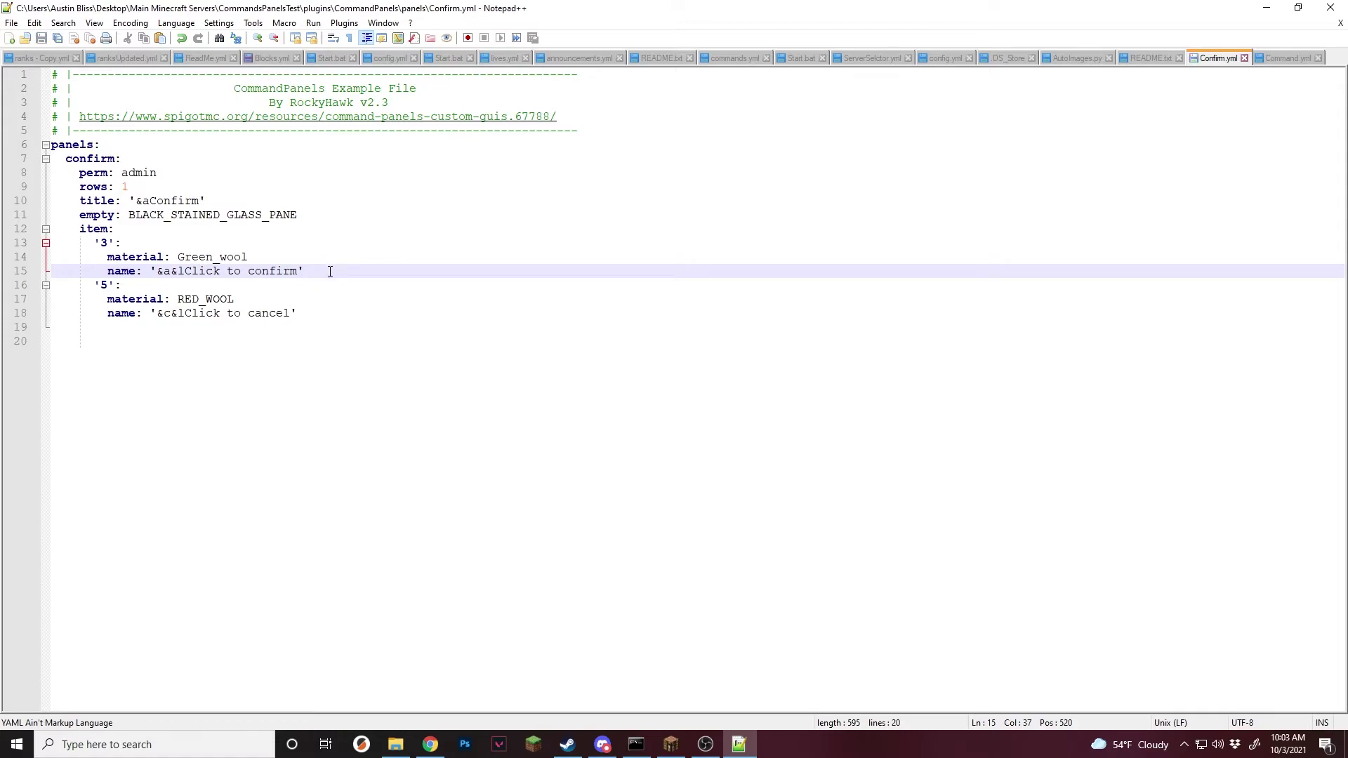
Step: Append ' command' to the confirm and cancel wool names and save
type("command")
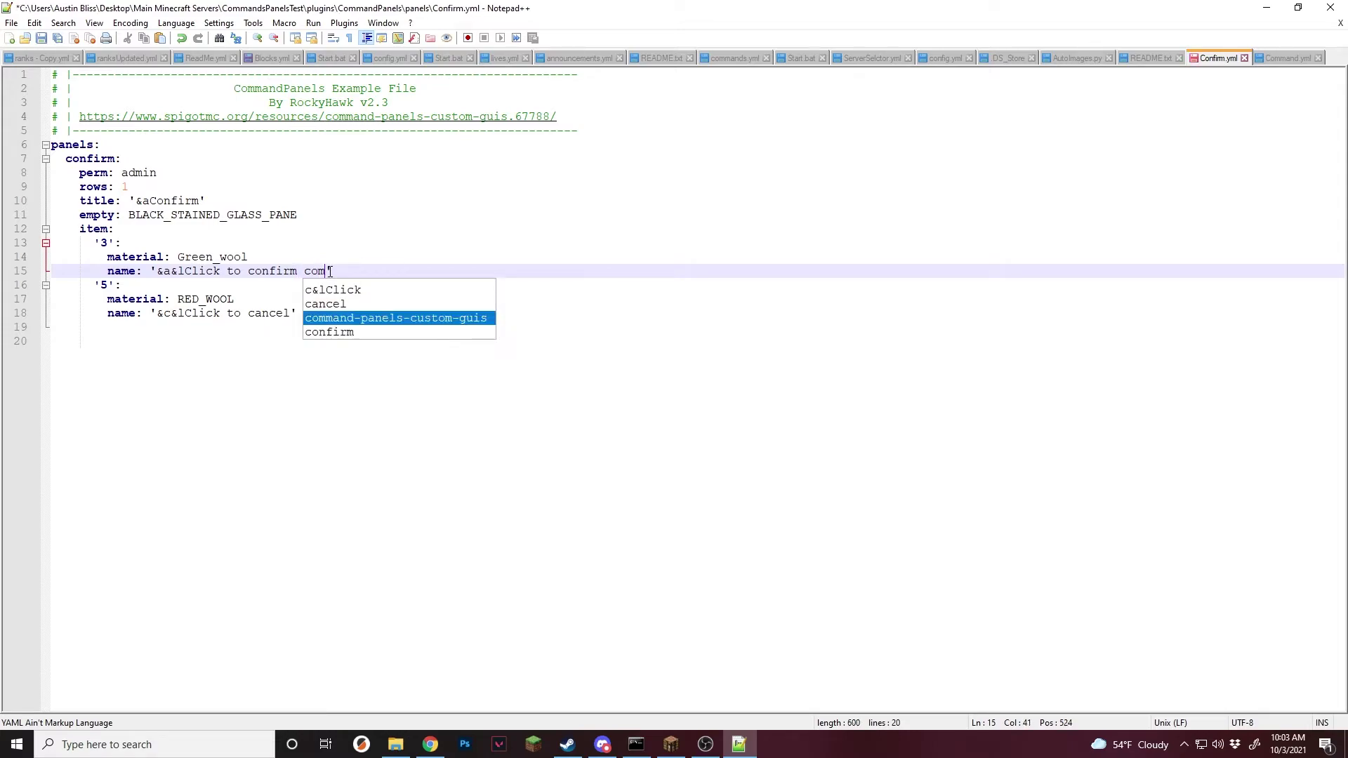
key("Escape")
key("Down")
key("Down")
key("Down")
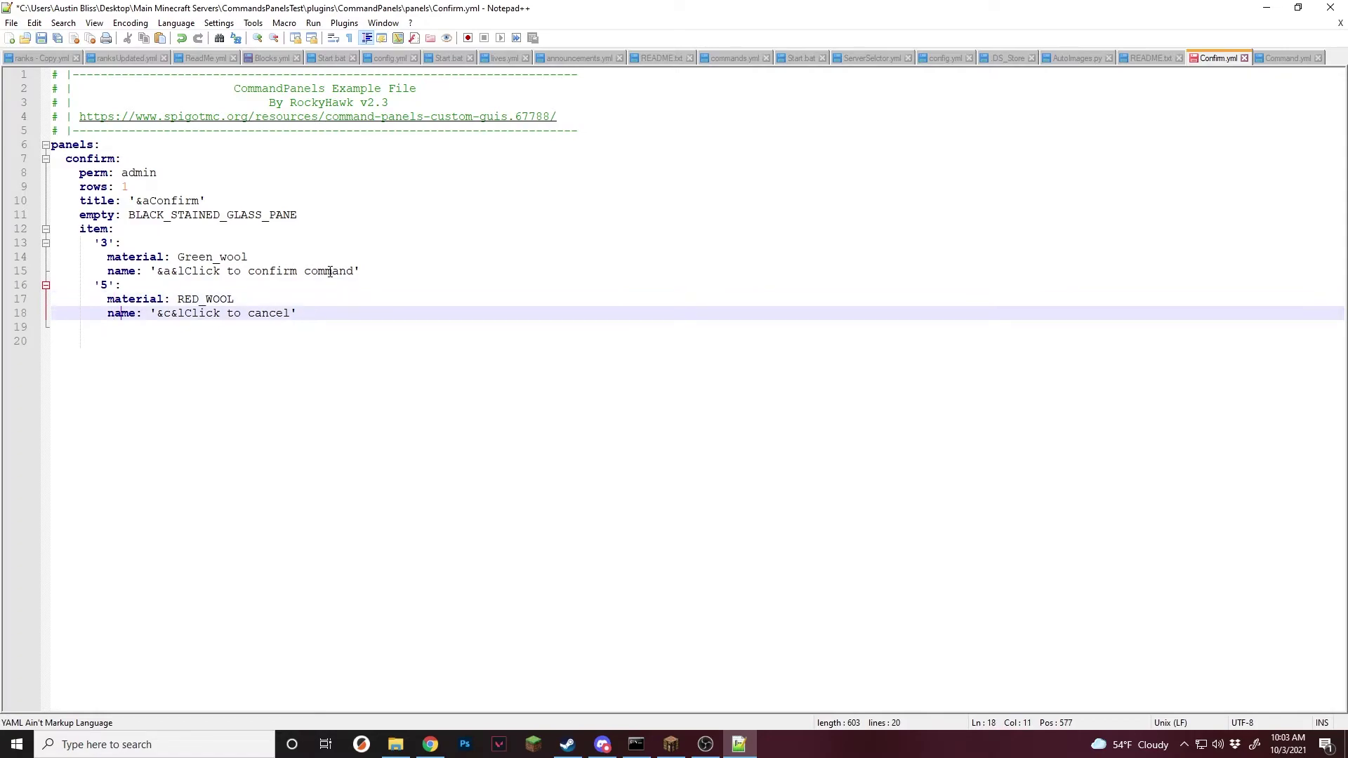
key("Right")
key("Right")
key("Right")
key("Right")
key("Right")
key("Right")
key("Right")
key("Right")
key("Right")
key("Right")
key("Right")
key("Right")
key("Right")
key("Right")
key("Right")
type("command")
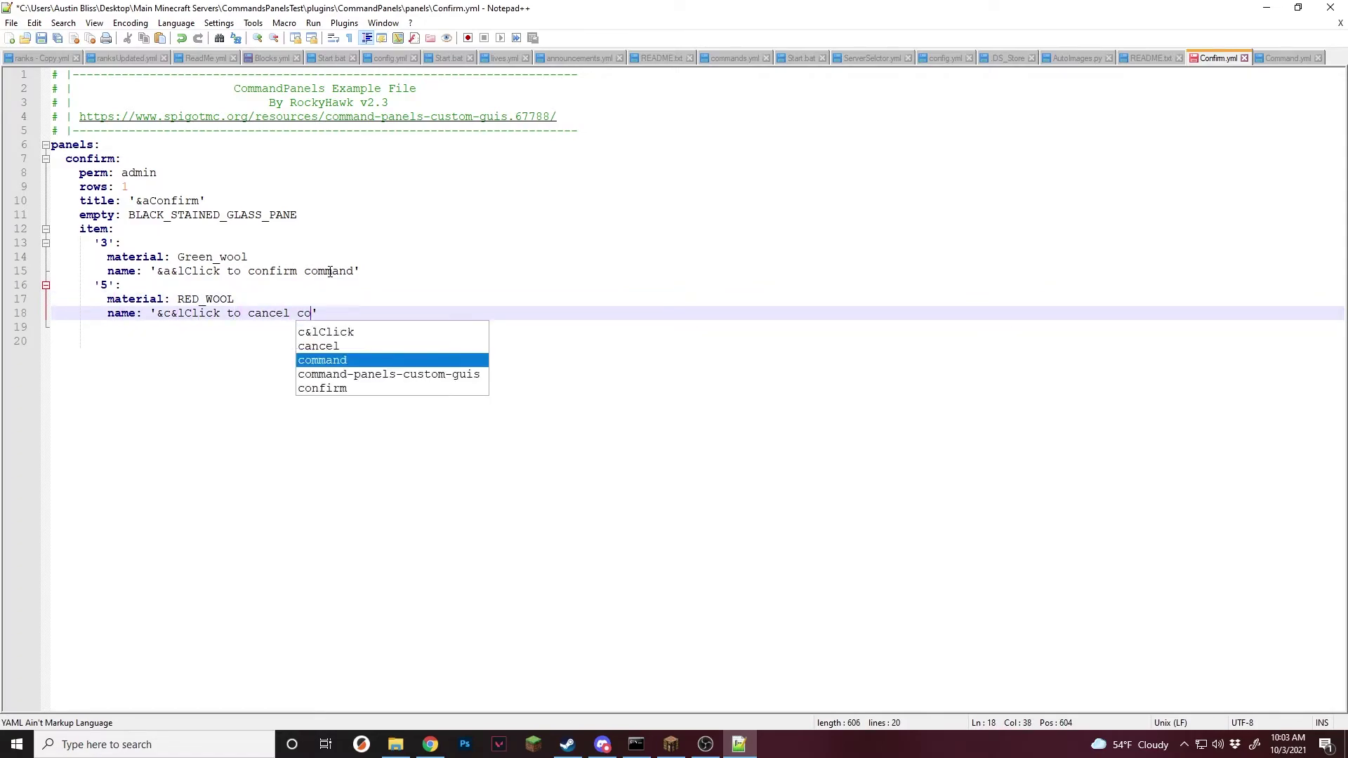
key("ctrl+s")
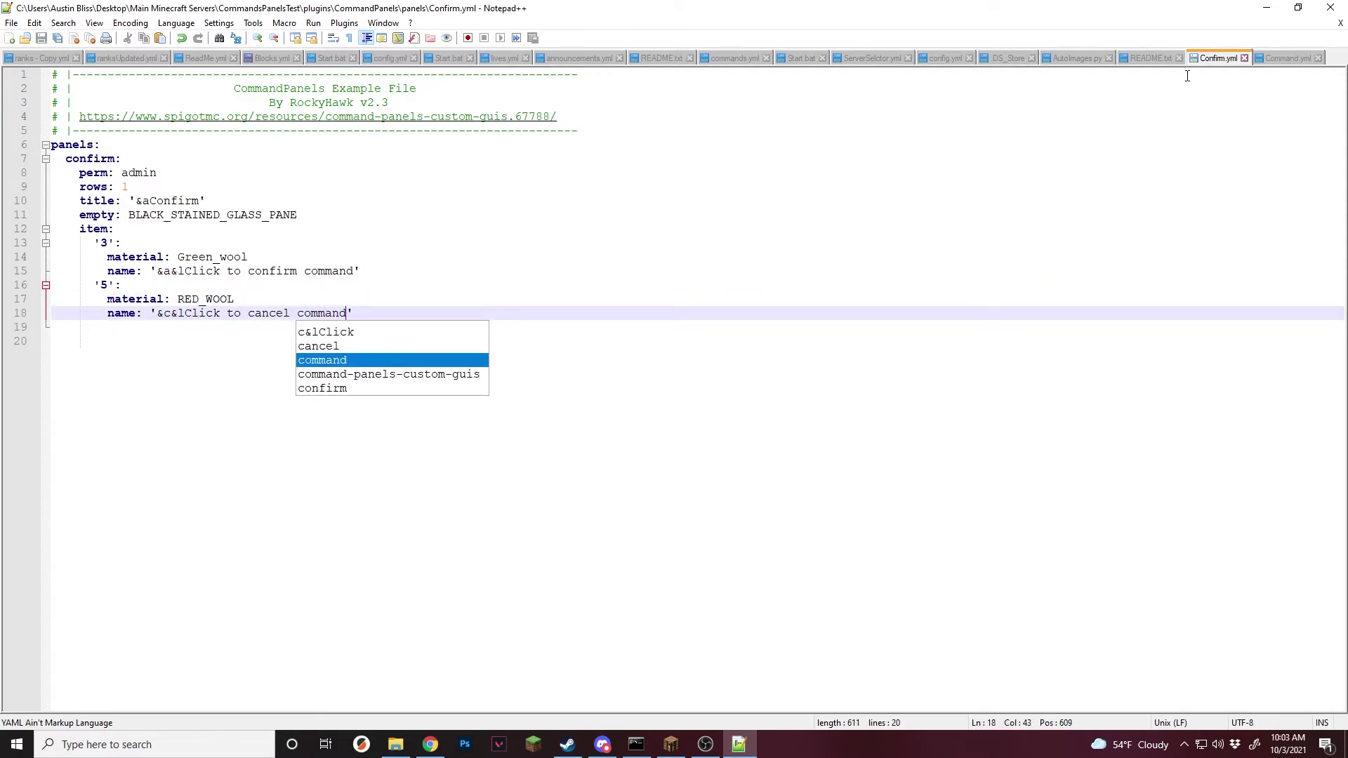
left_click(1278, 57)
Step: Append '[lastpanel:command]' to the stone's command in Command.yml and save
left_click(513, 329)
key("Left")
type("[]")
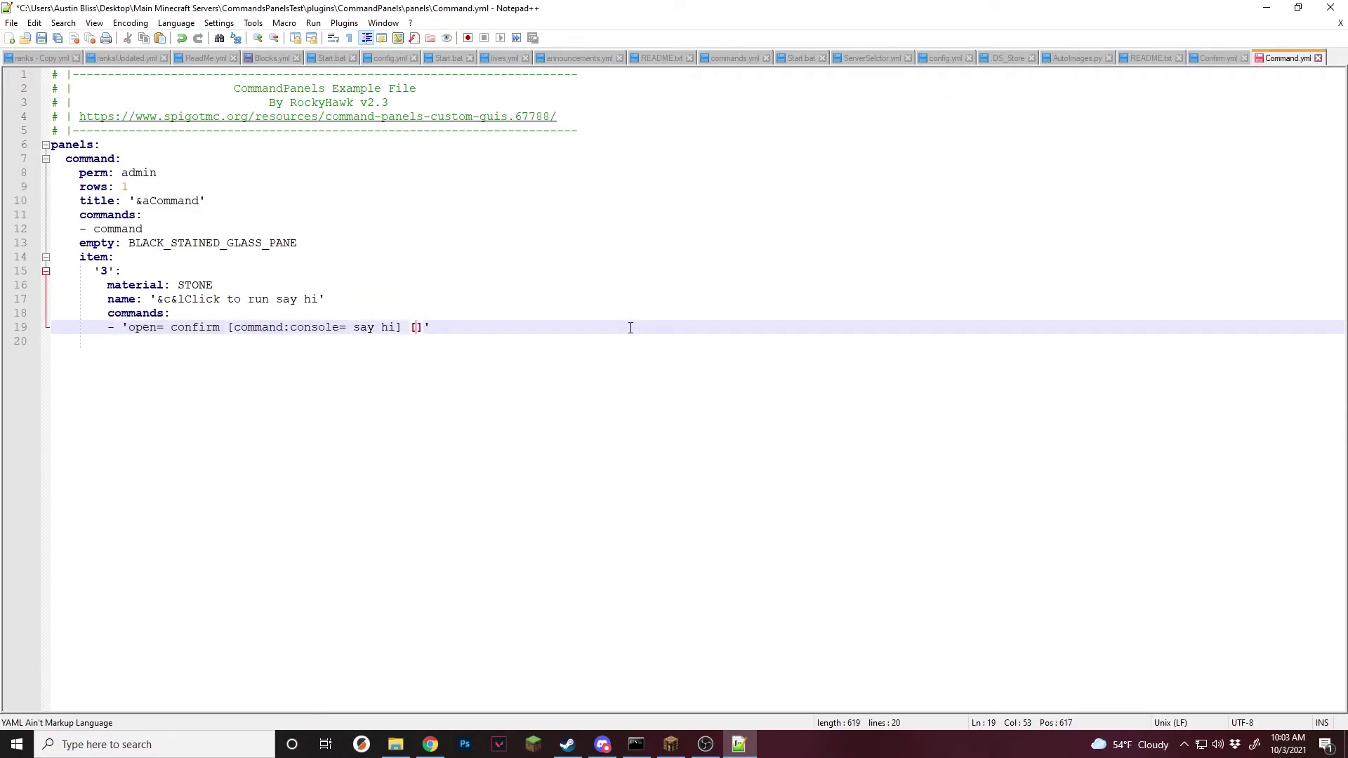
type("lastpanel:command")
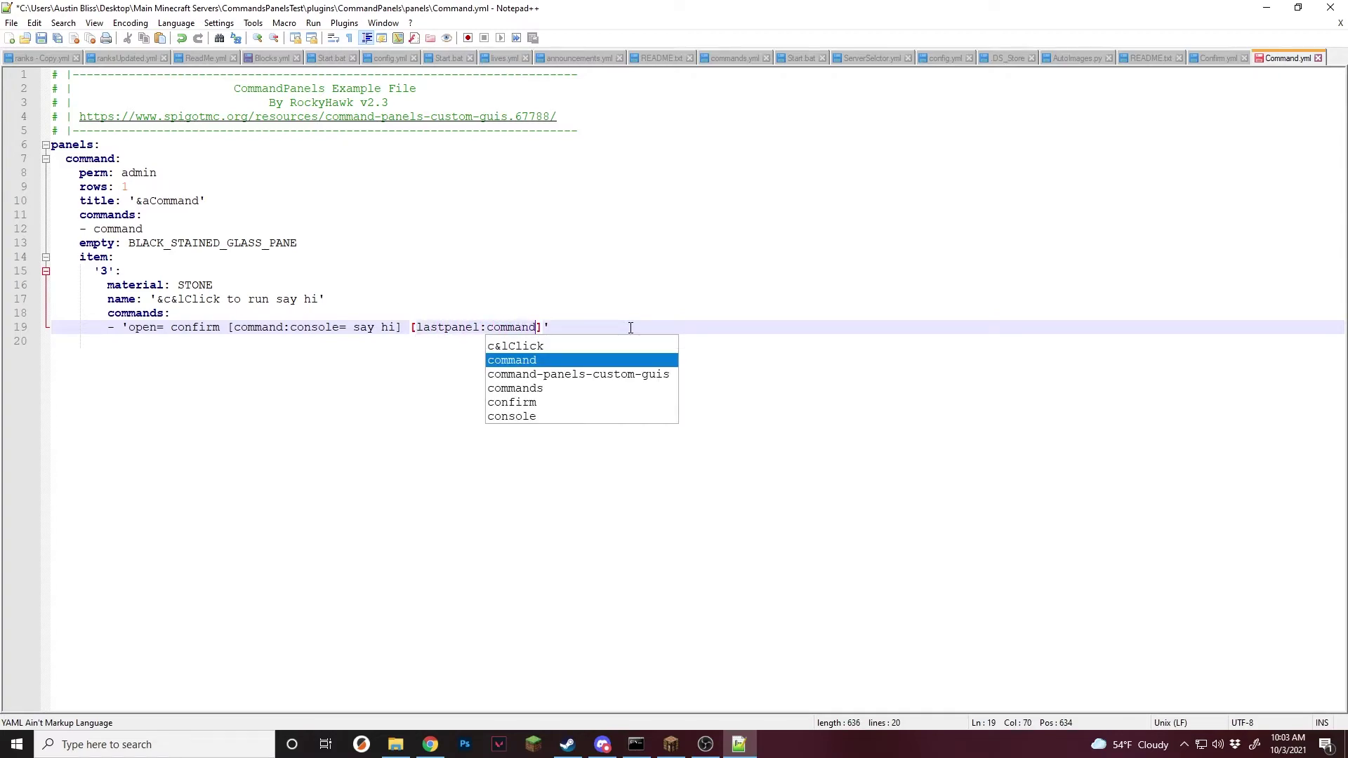
left_click(561, 329)
key("ctrl+s")
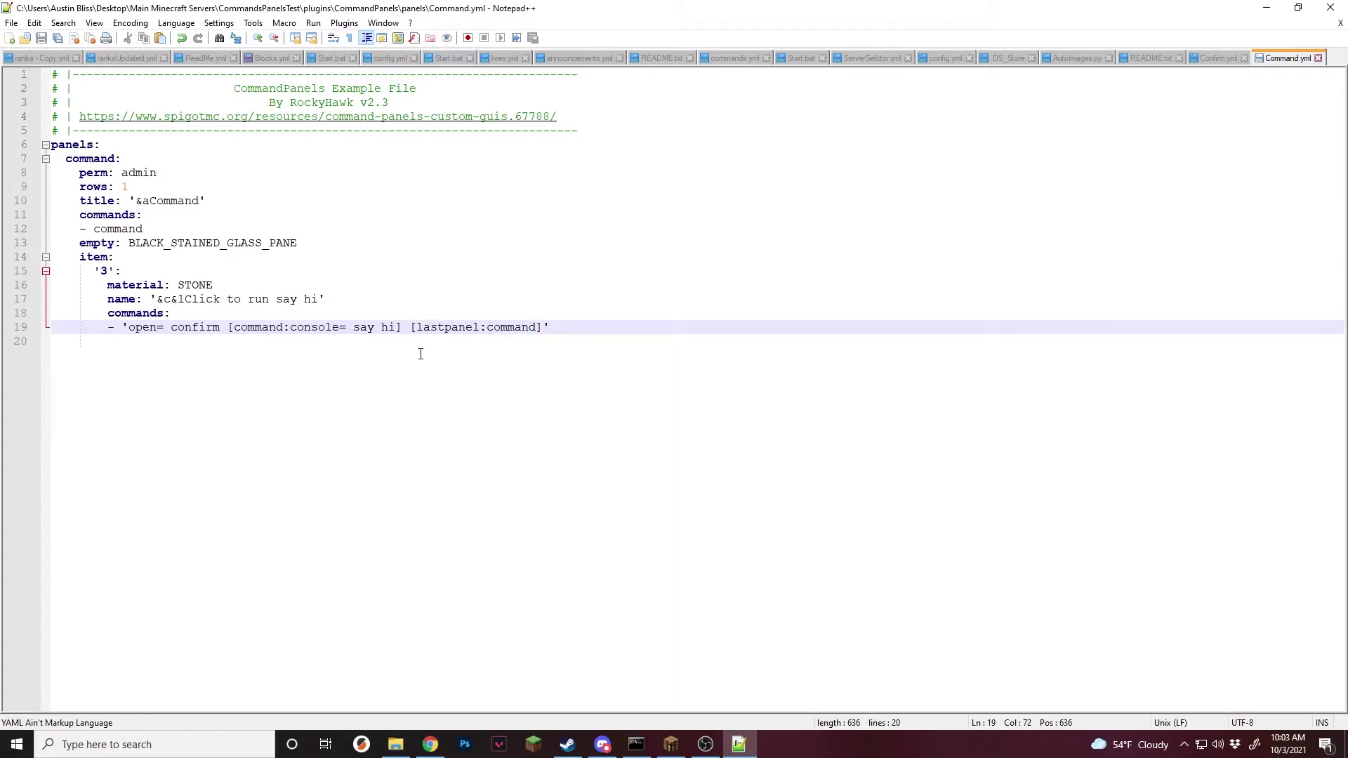
double_click(424, 327)
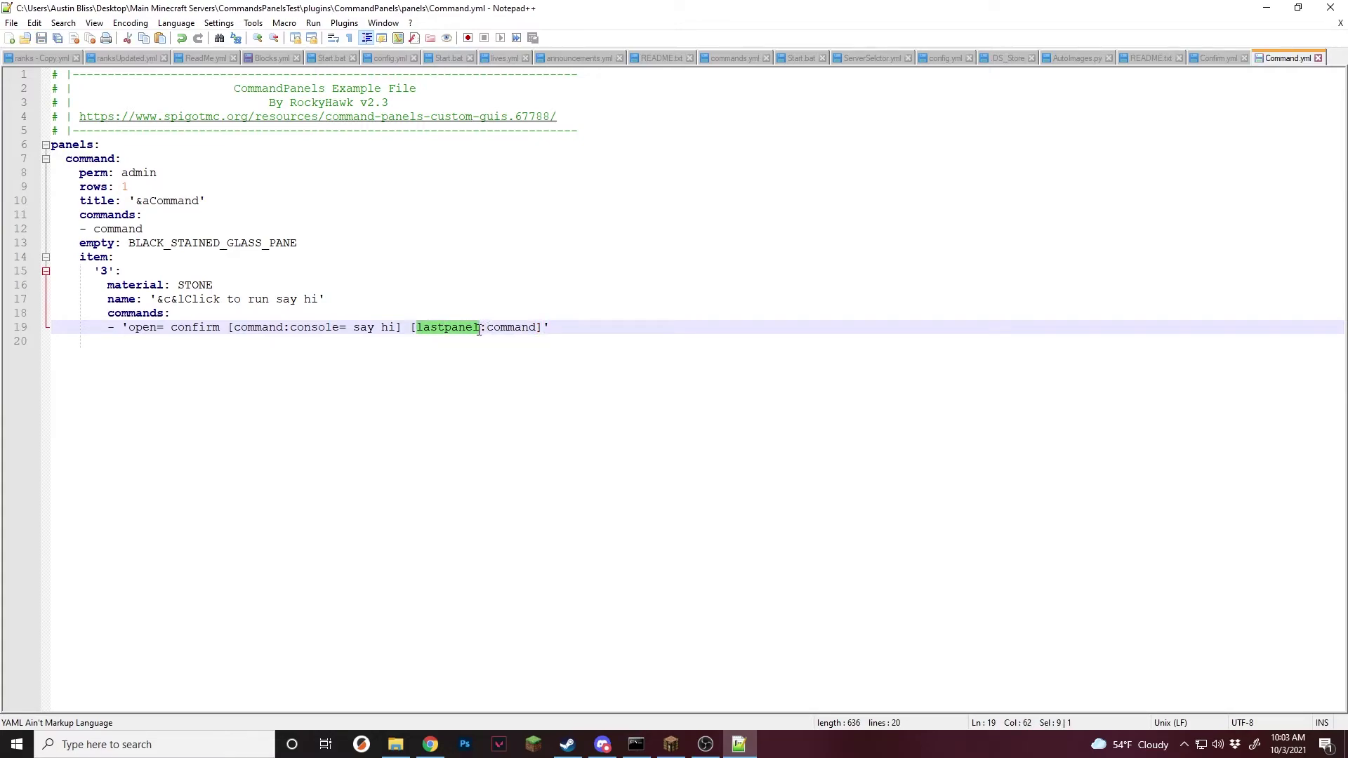
left_click_drag(487, 327, 537, 327)
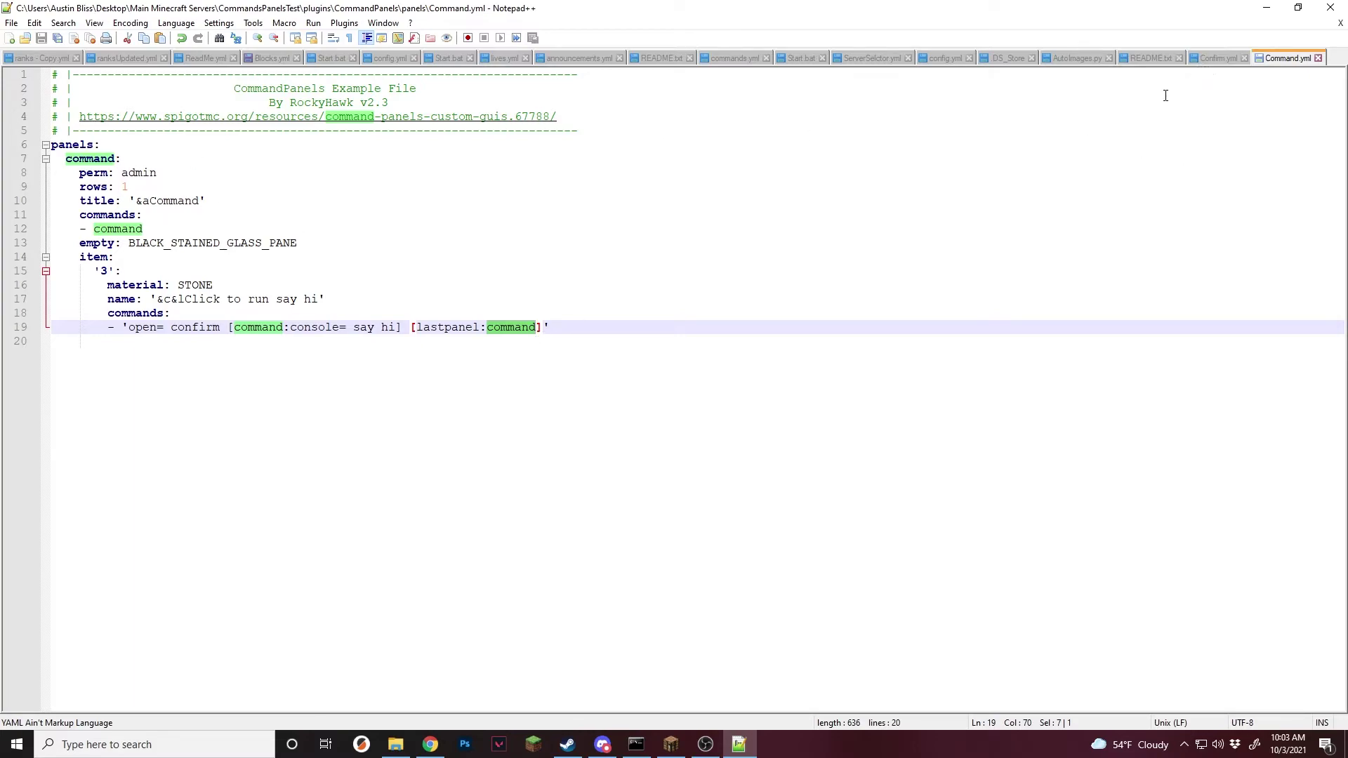
left_click(1217, 59)
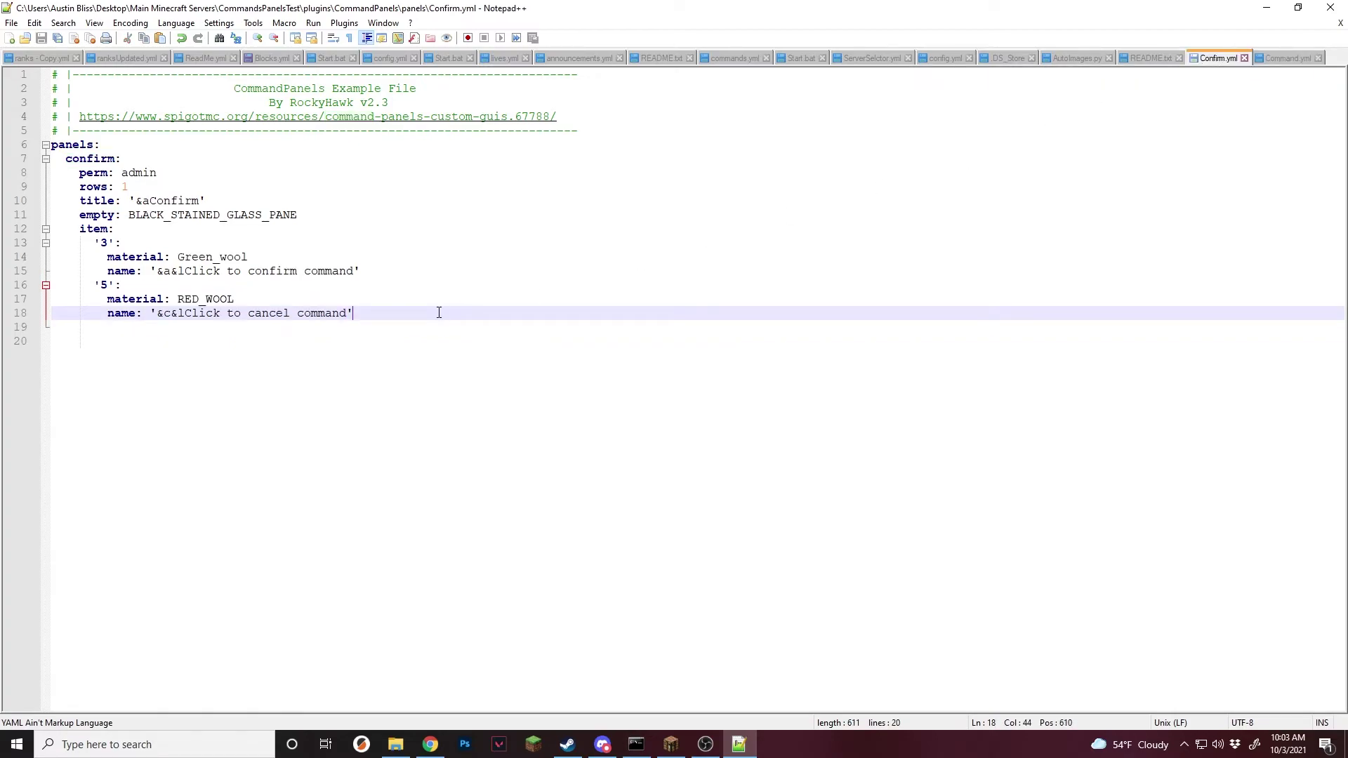
Step: Add a 'commands:' list with '- %cp-command%' under the green wool and save
left_click_drag(422, 309, 49, 144)
left_click(291, 203)
left_click(445, 254)
left_click_drag(412, 315, 44, 145)
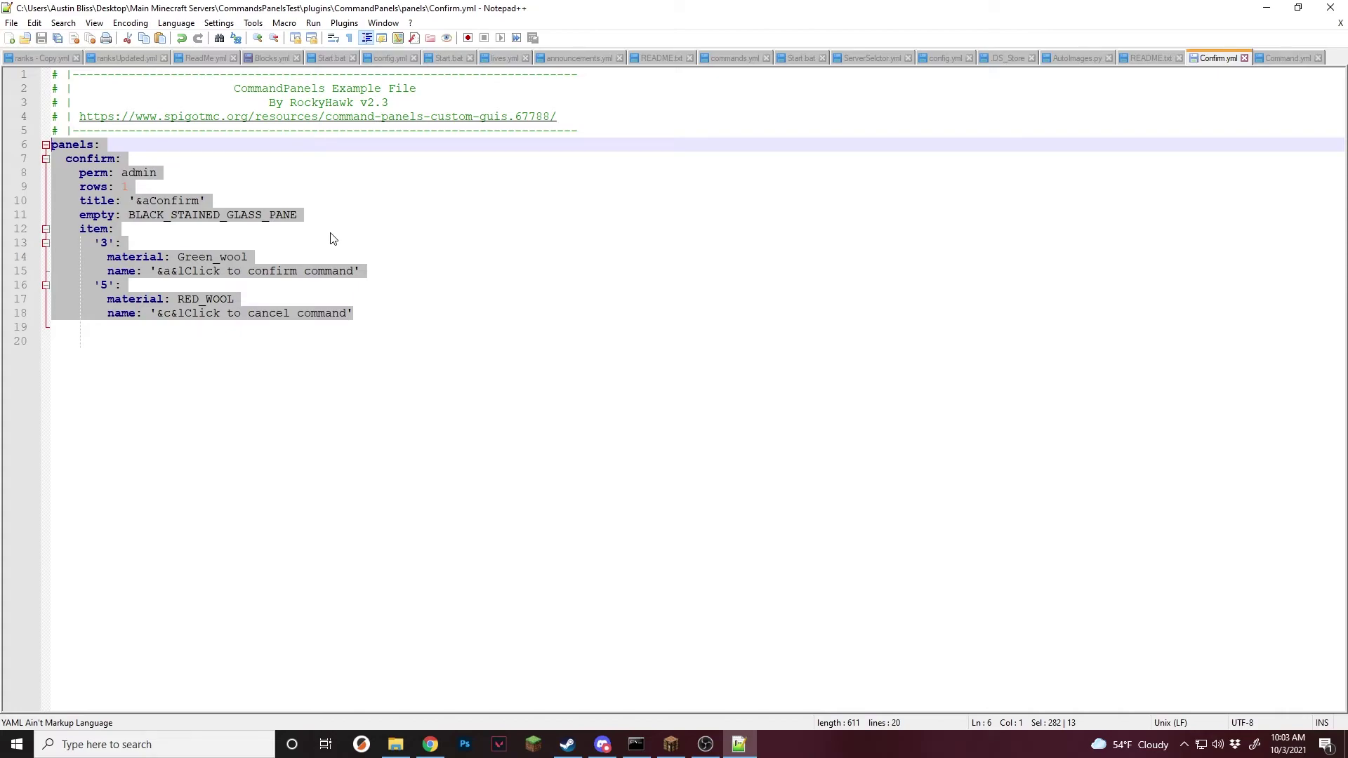
left_click(395, 271)
key("Return")
type("commands:")
key("Return")
type("-")
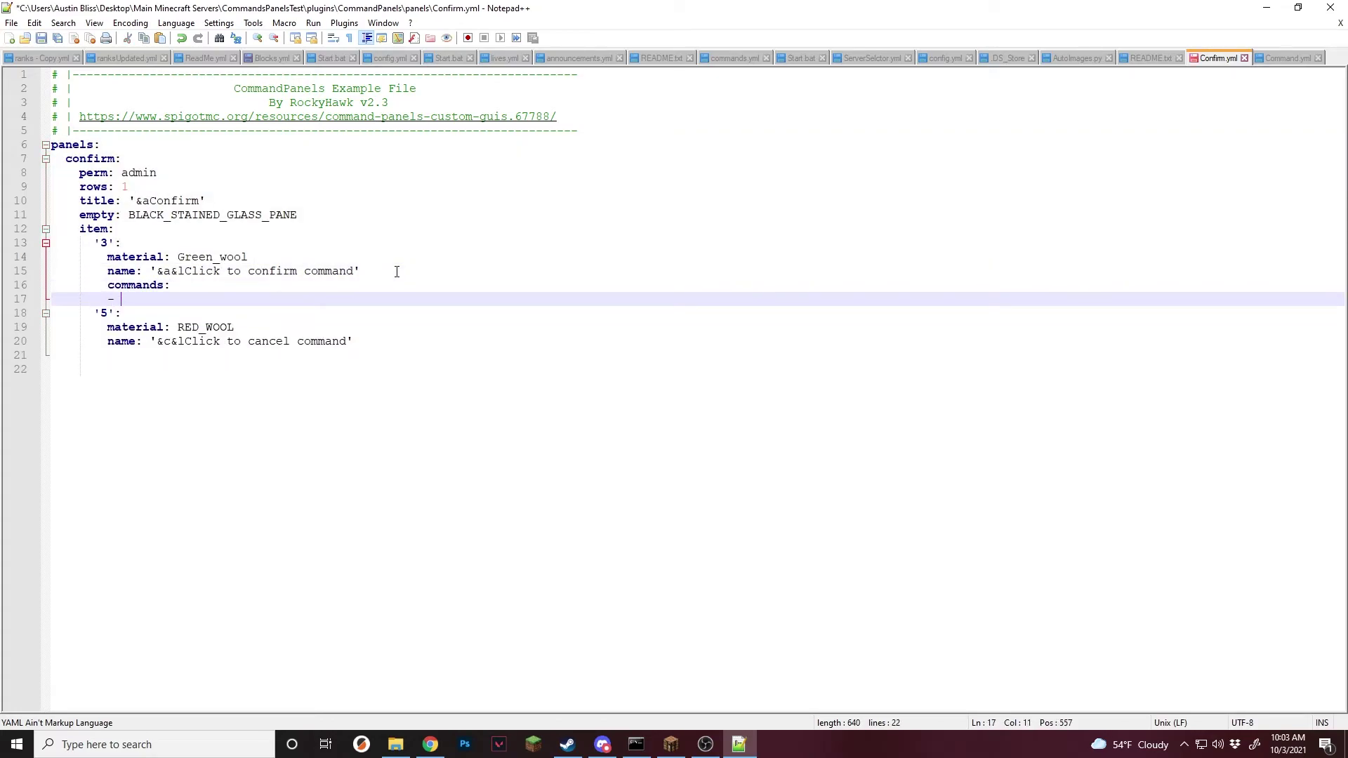
type(" %cp-command%")
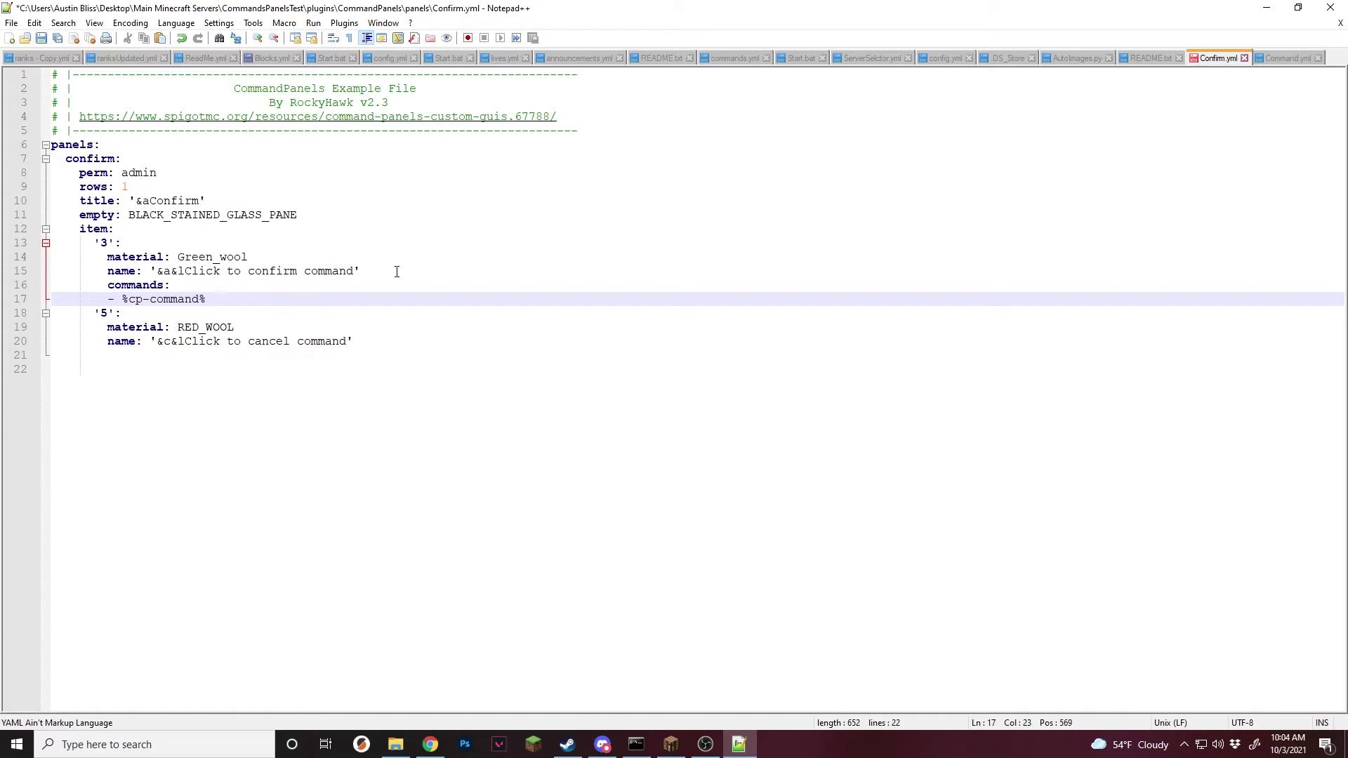
key("ctrl+s")
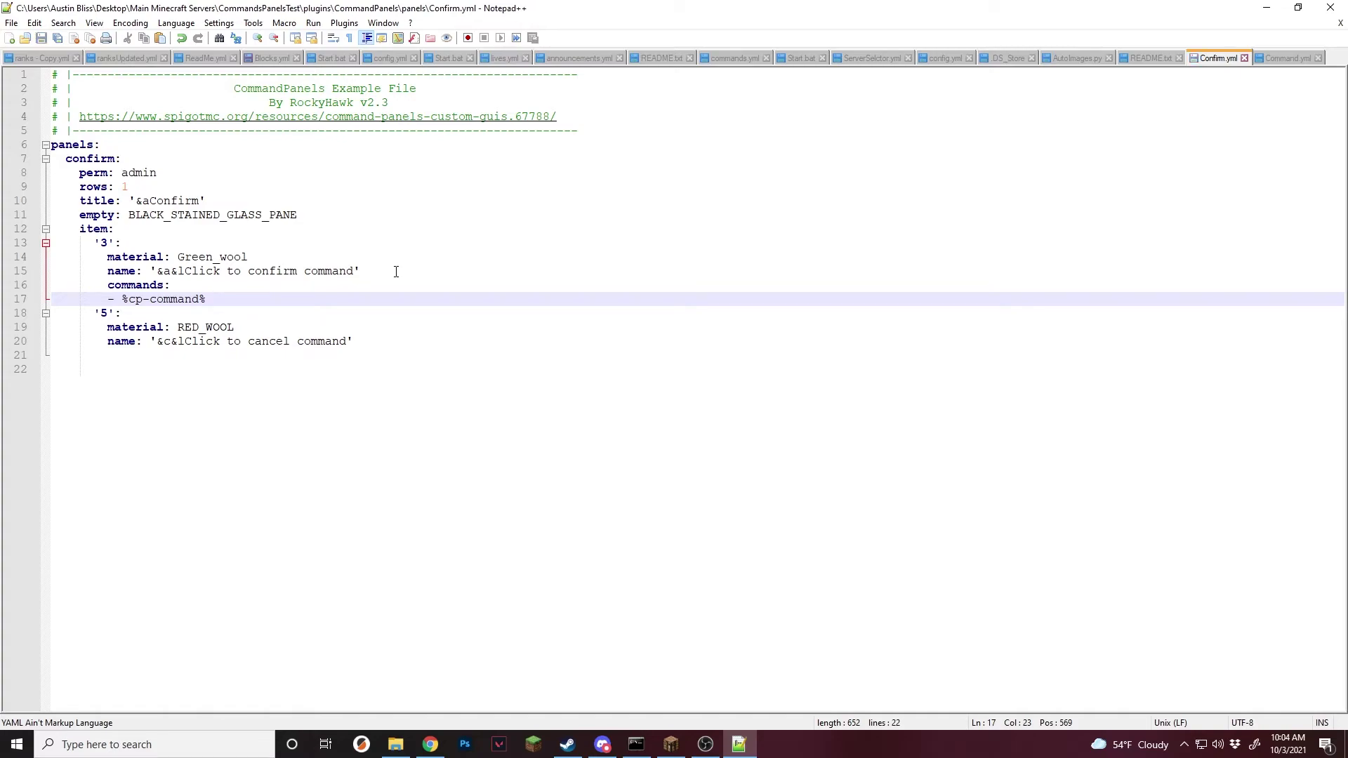
Step: Give the red wool commands '- cpc' and '- open= %cp-lastpanel%', and save
left_click(357, 338)
key("Return")
type("commands:")
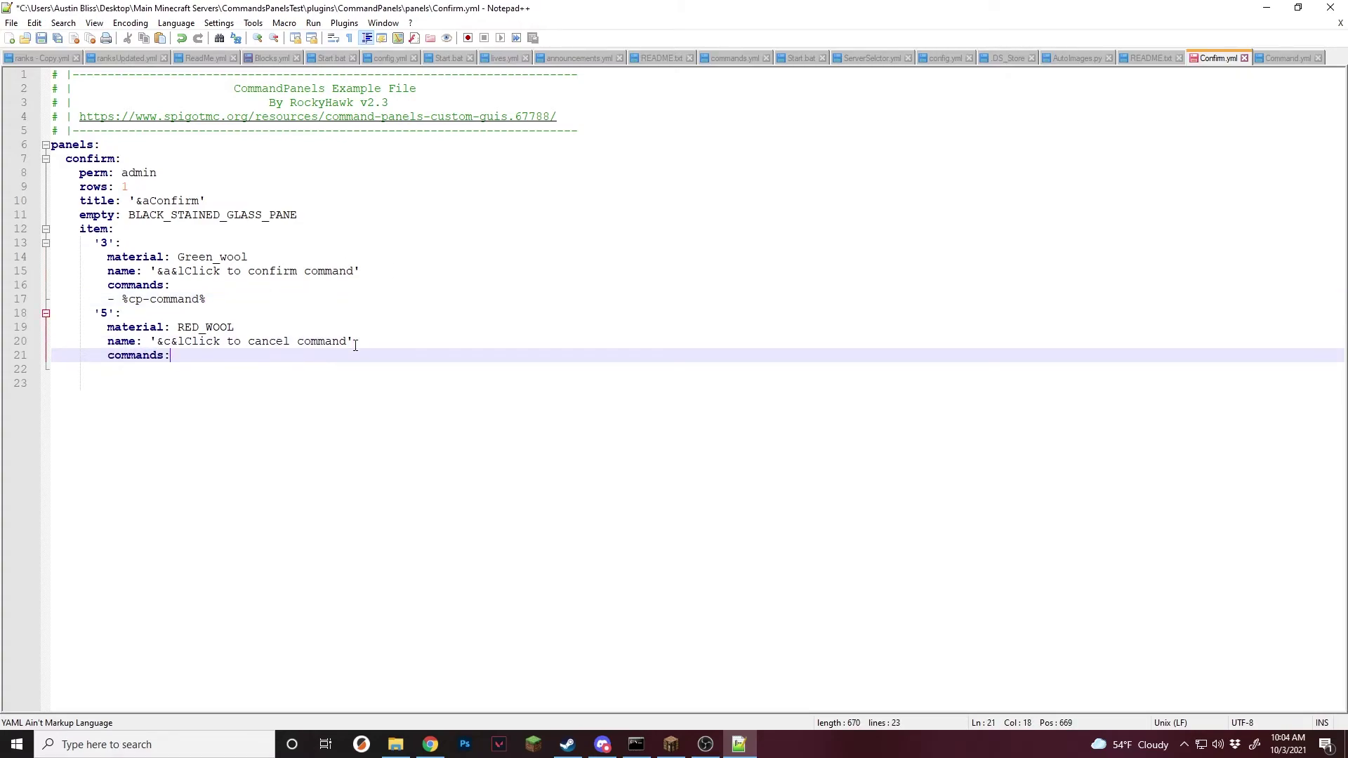
key("Return")
type("- cpc")
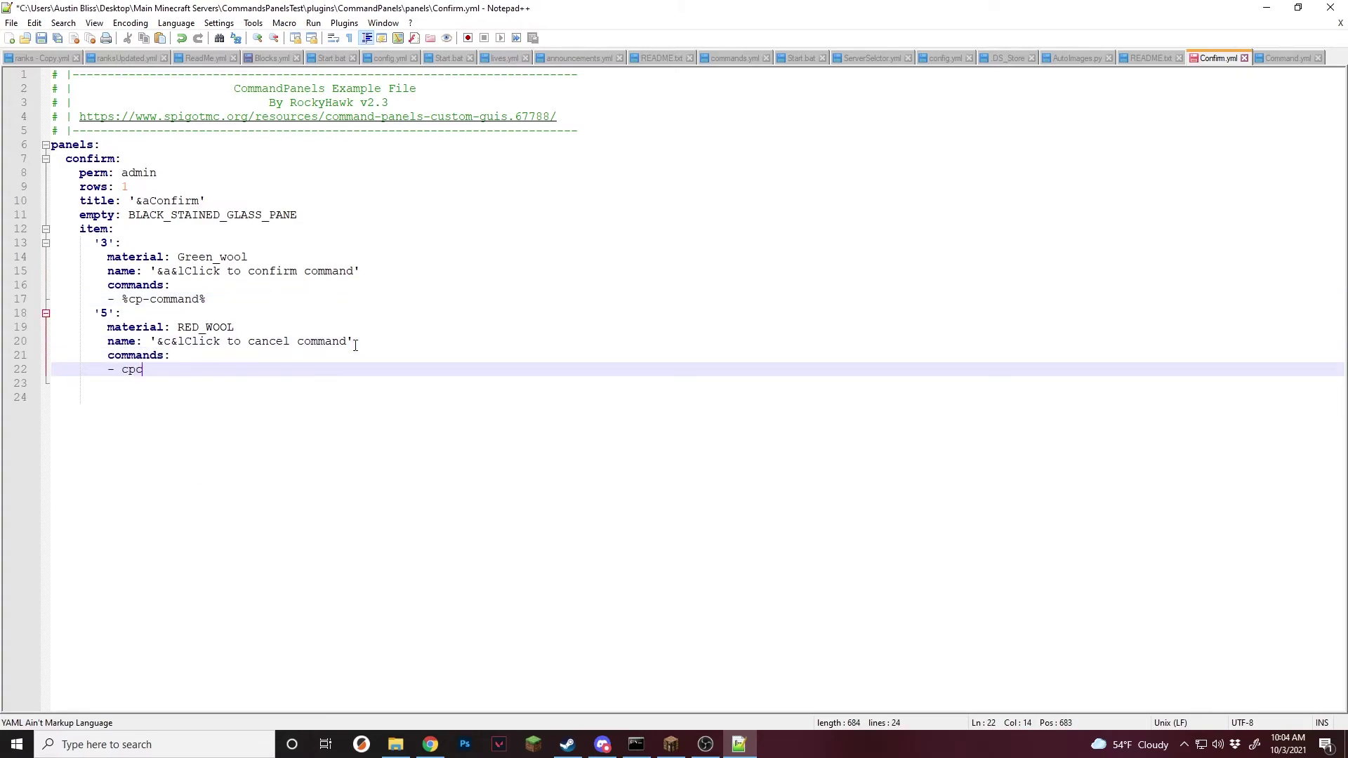
key("Return")
type("- open=")
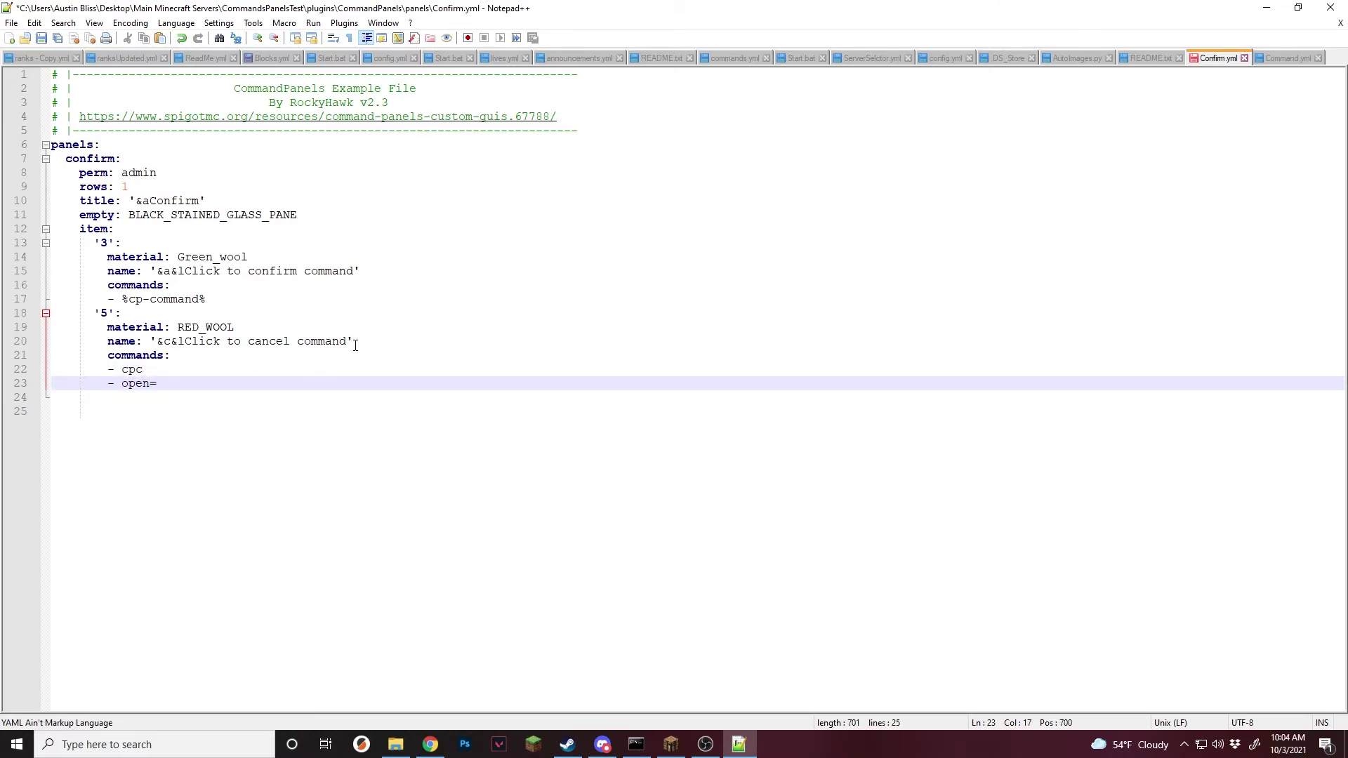
type(" lastpanel")
type("%cp-")
left_click(307, 383)
key("ctrl+s")
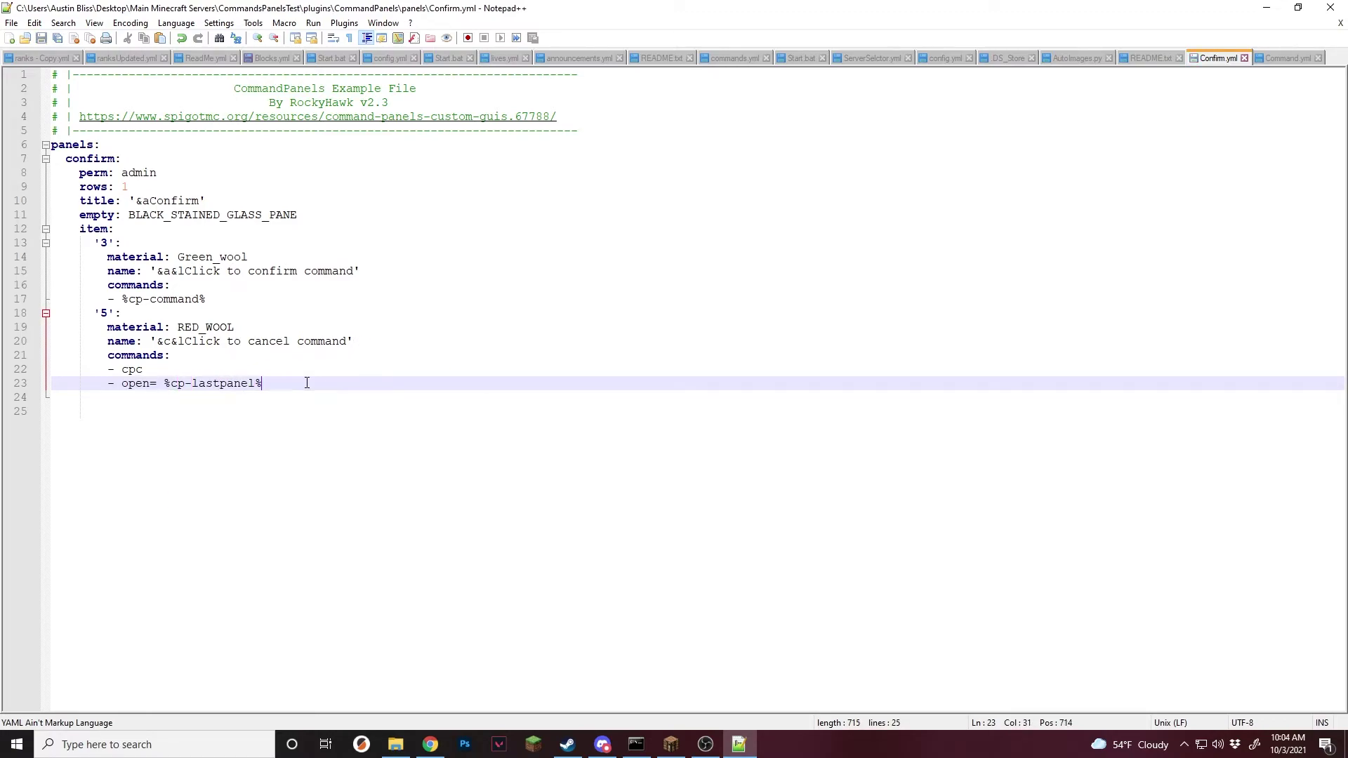
left_click(254, 302)
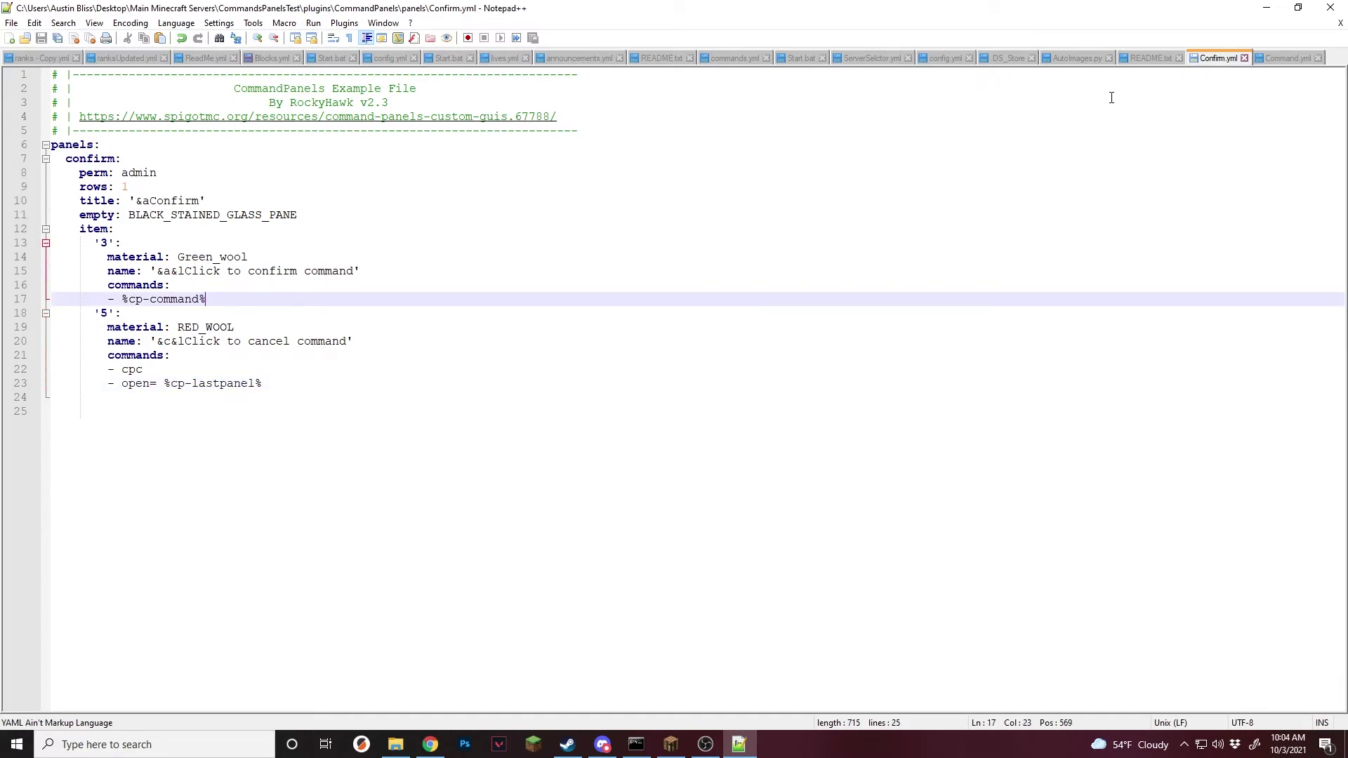
left_click(1291, 58)
left_click(324, 341)
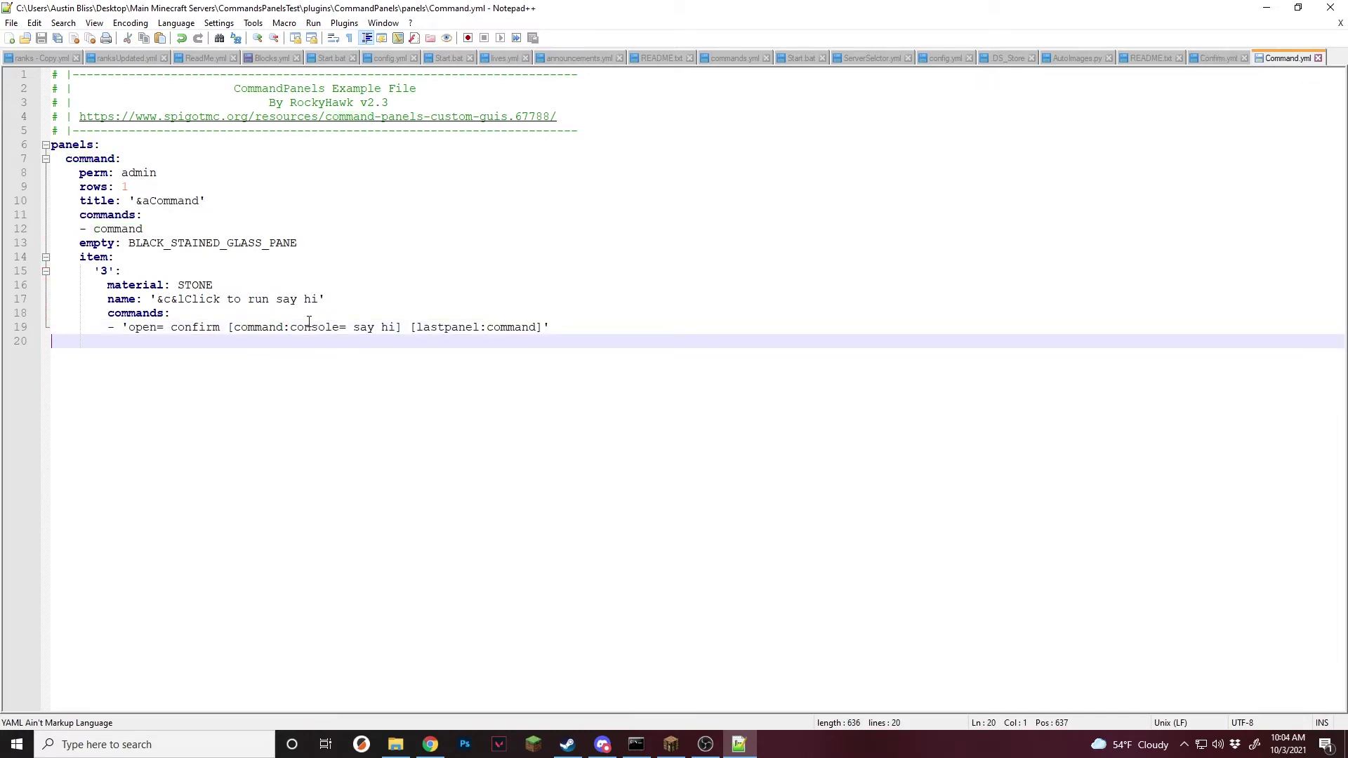
left_click_drag(284, 327, 237, 330)
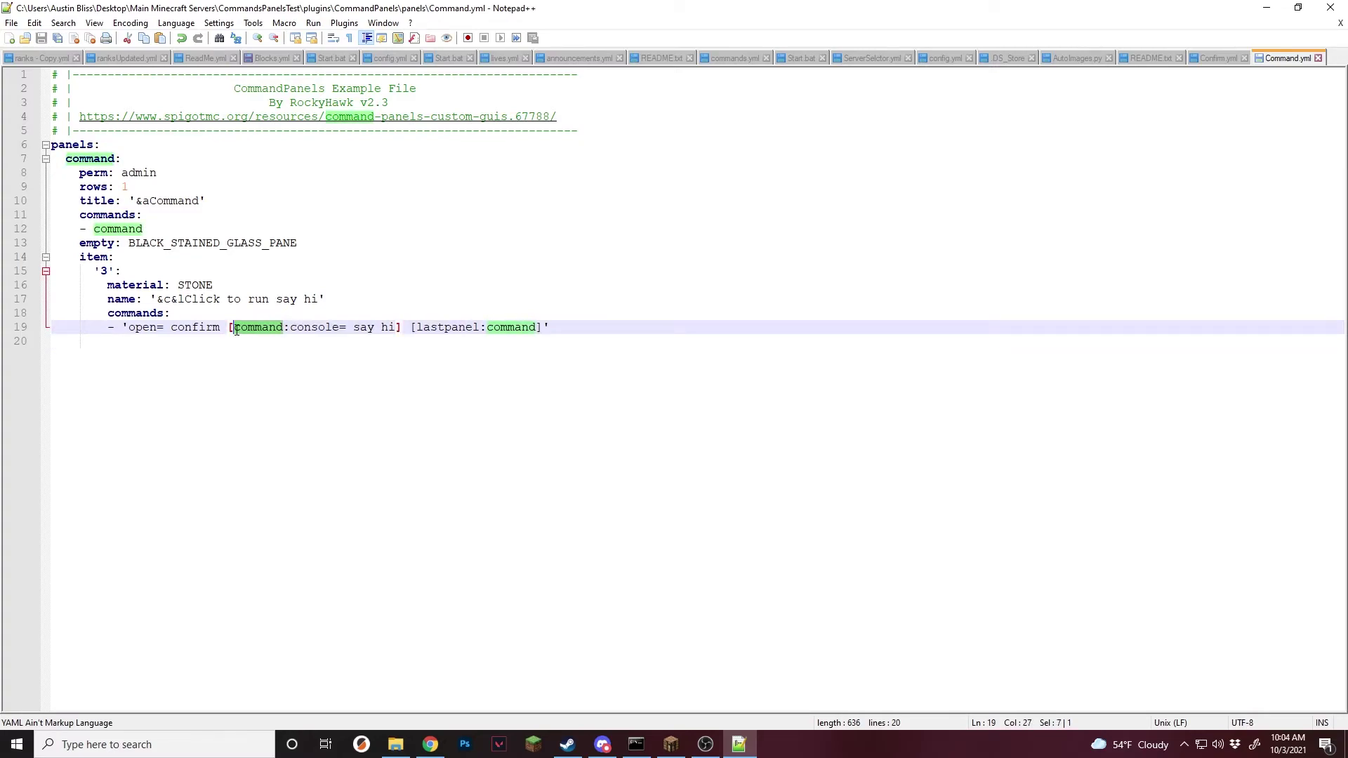
left_click_drag(482, 327, 291, 329)
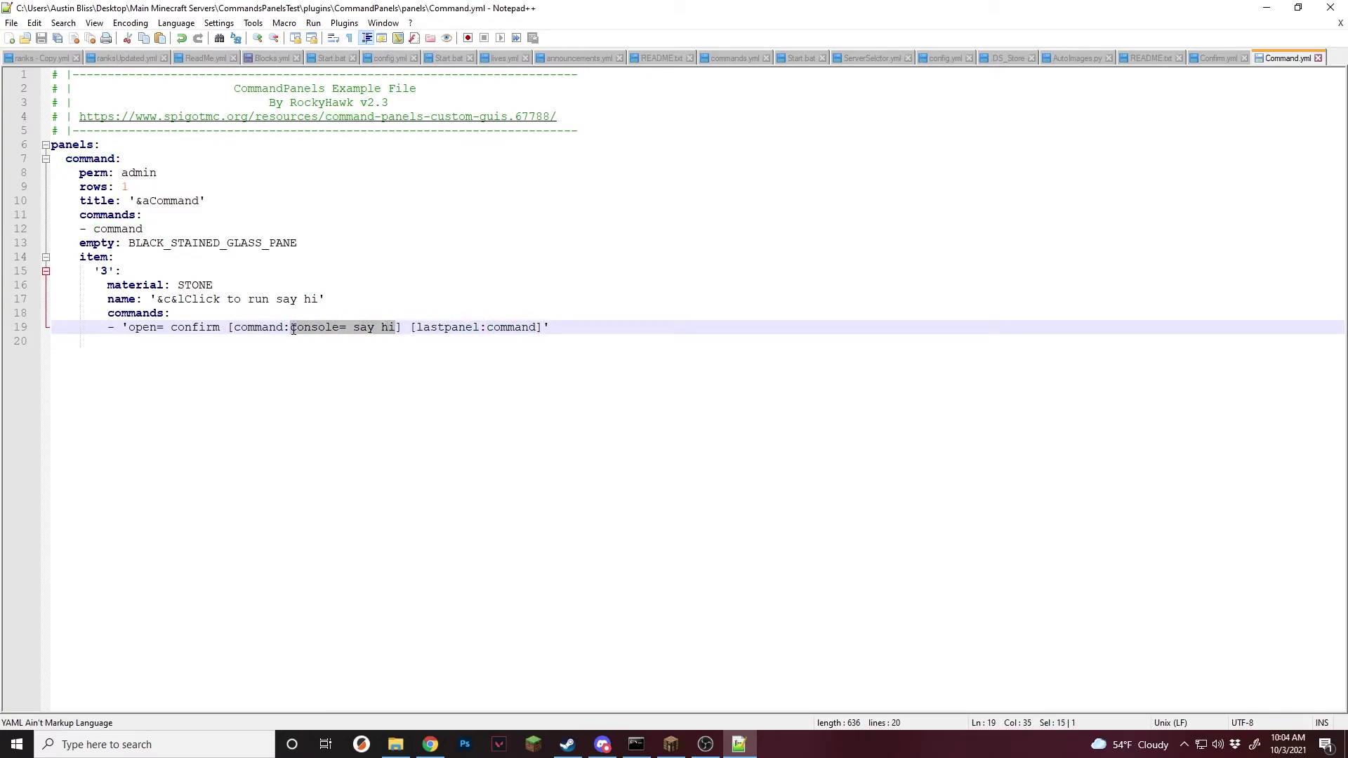
left_click(1211, 58)
left_click_drag(262, 383, 166, 383)
left_click(193, 384)
left_click(262, 383)
Step: Add a lore block with 'command:' and '%cp-command%' under the red wool's name
left_click(436, 341)
key("Return")
type("lore:")
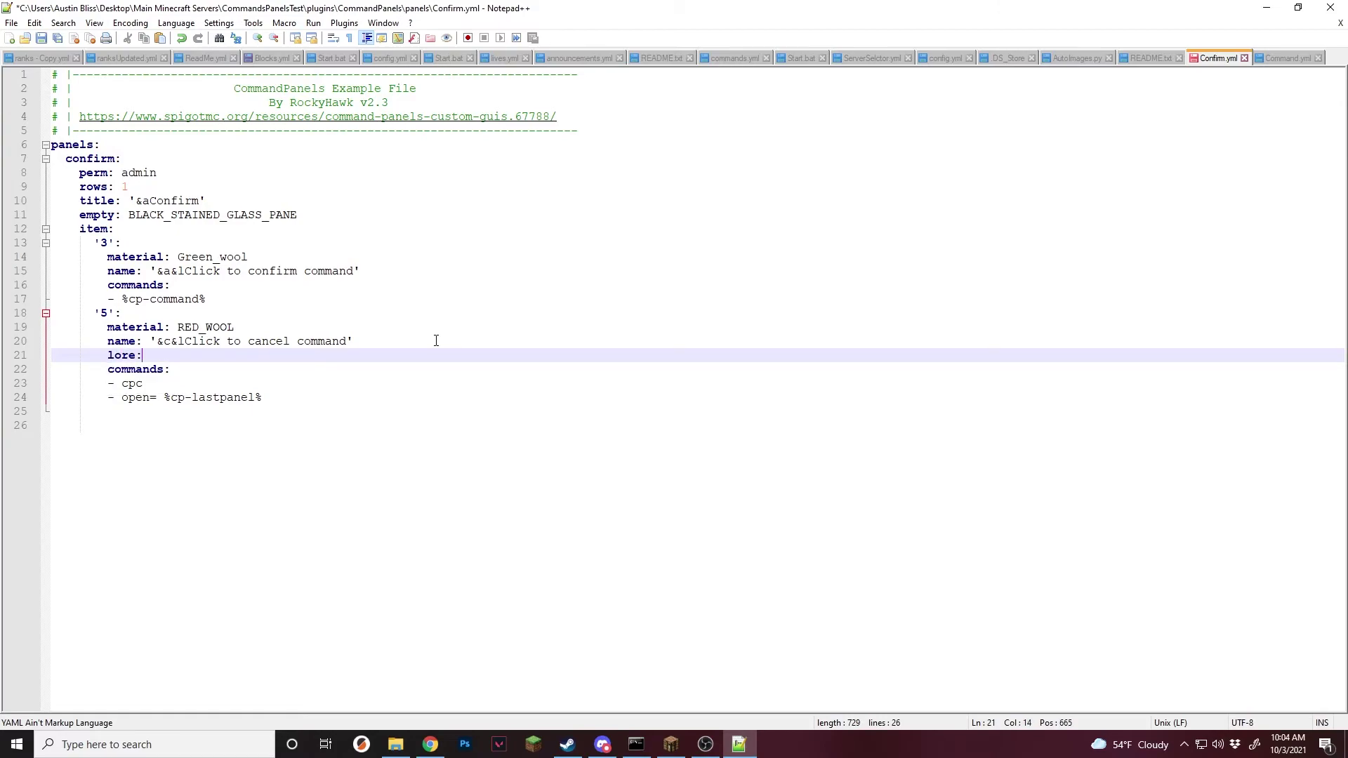
key("Return")
type("- '")
type("command:")
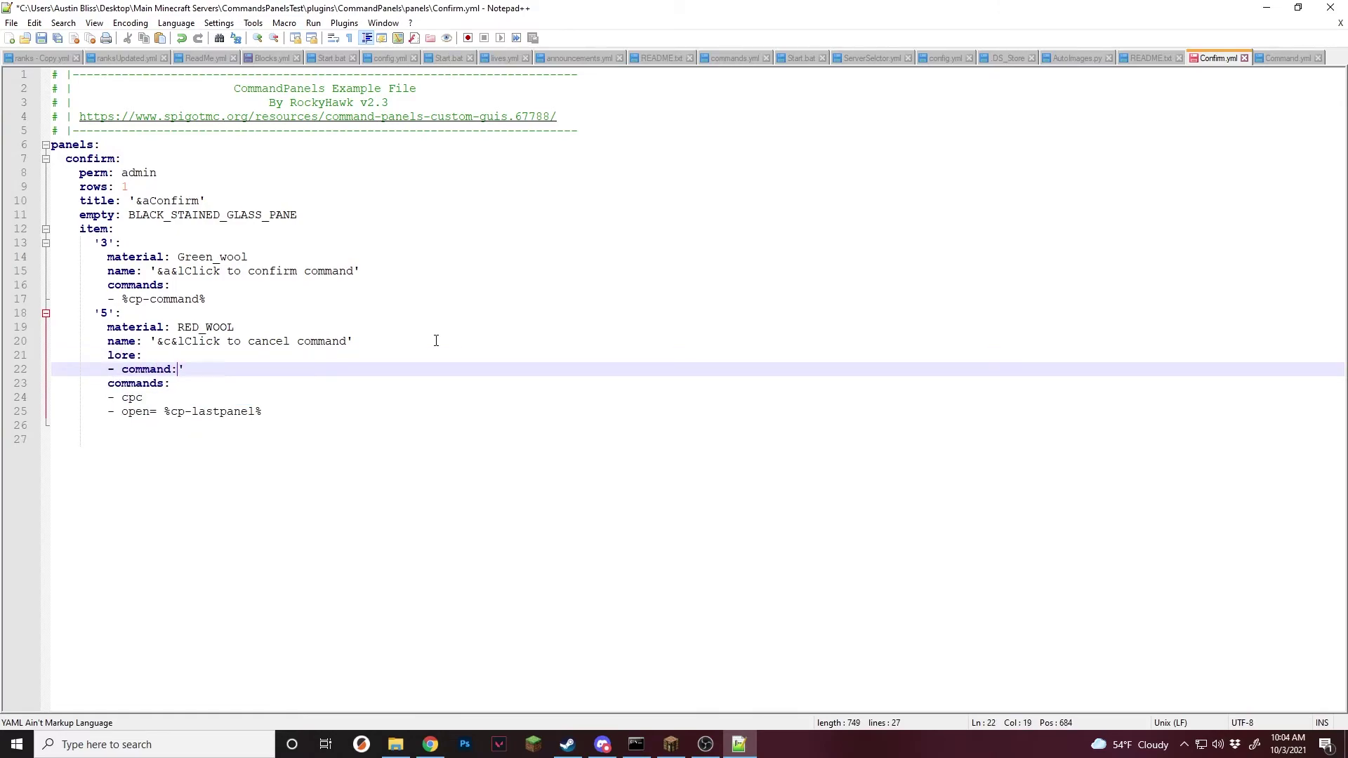
type("'")
key("Return")
type("-")
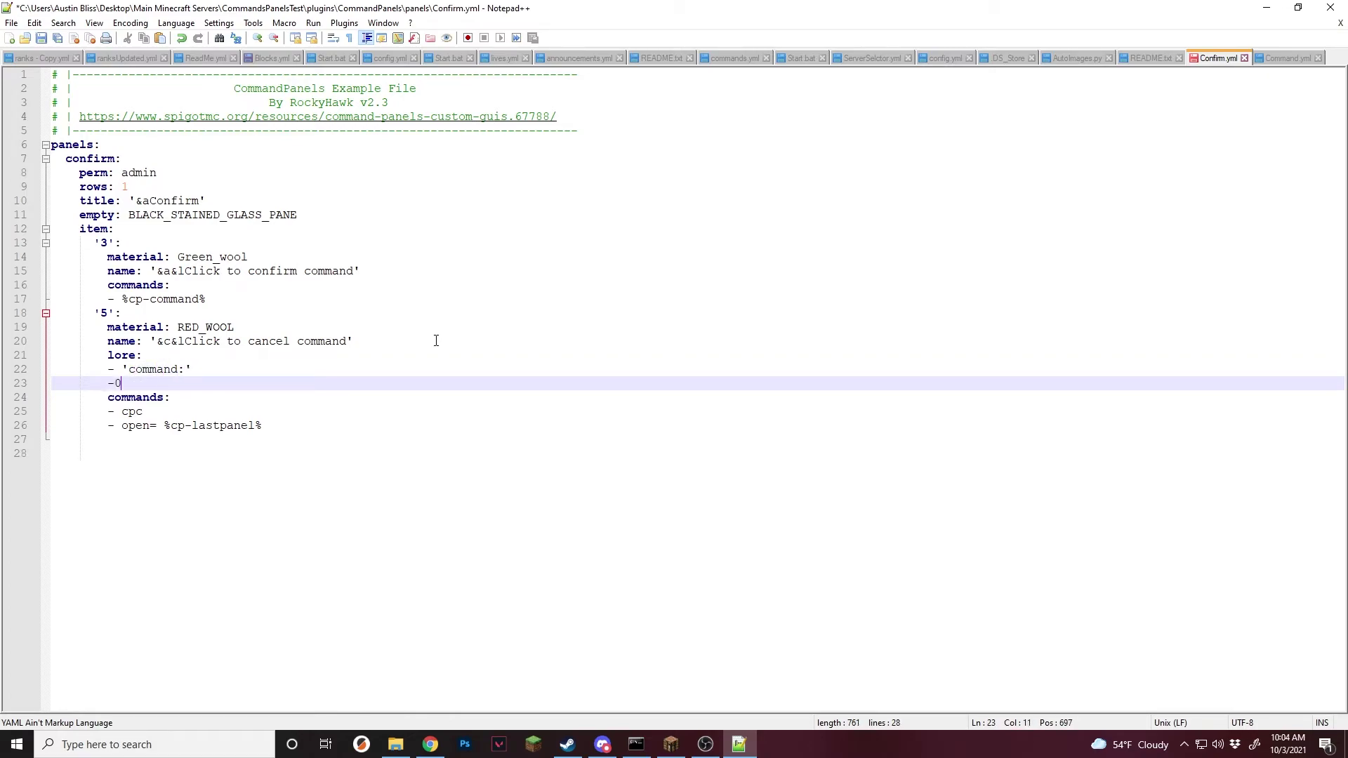
type(" '%cp-command")
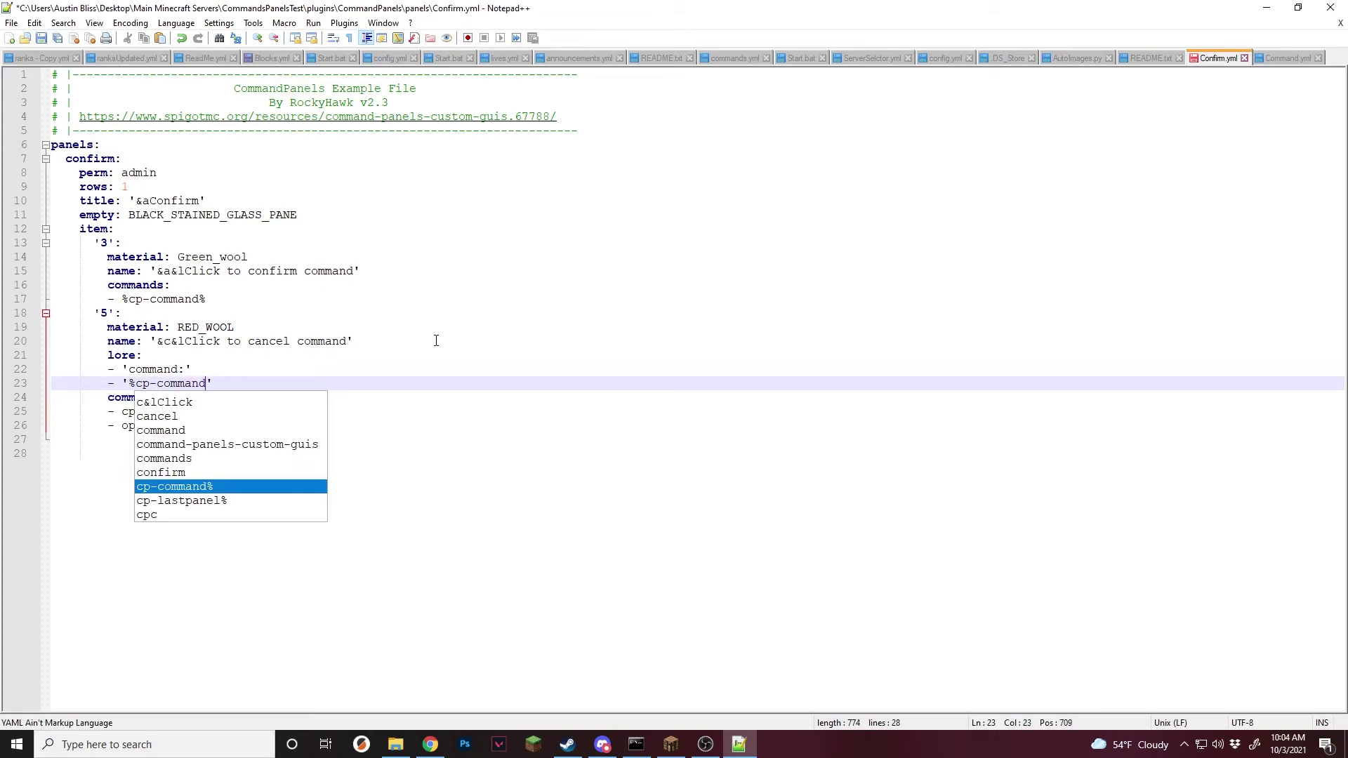
type("%")
Step: Copy the lore lines under the green wool, remove the stray leading space, and save Confirm.yml
left_click_drag(241, 381, 102, 359)
key("ctrl+c")
left_click(247, 300)
key("Return")
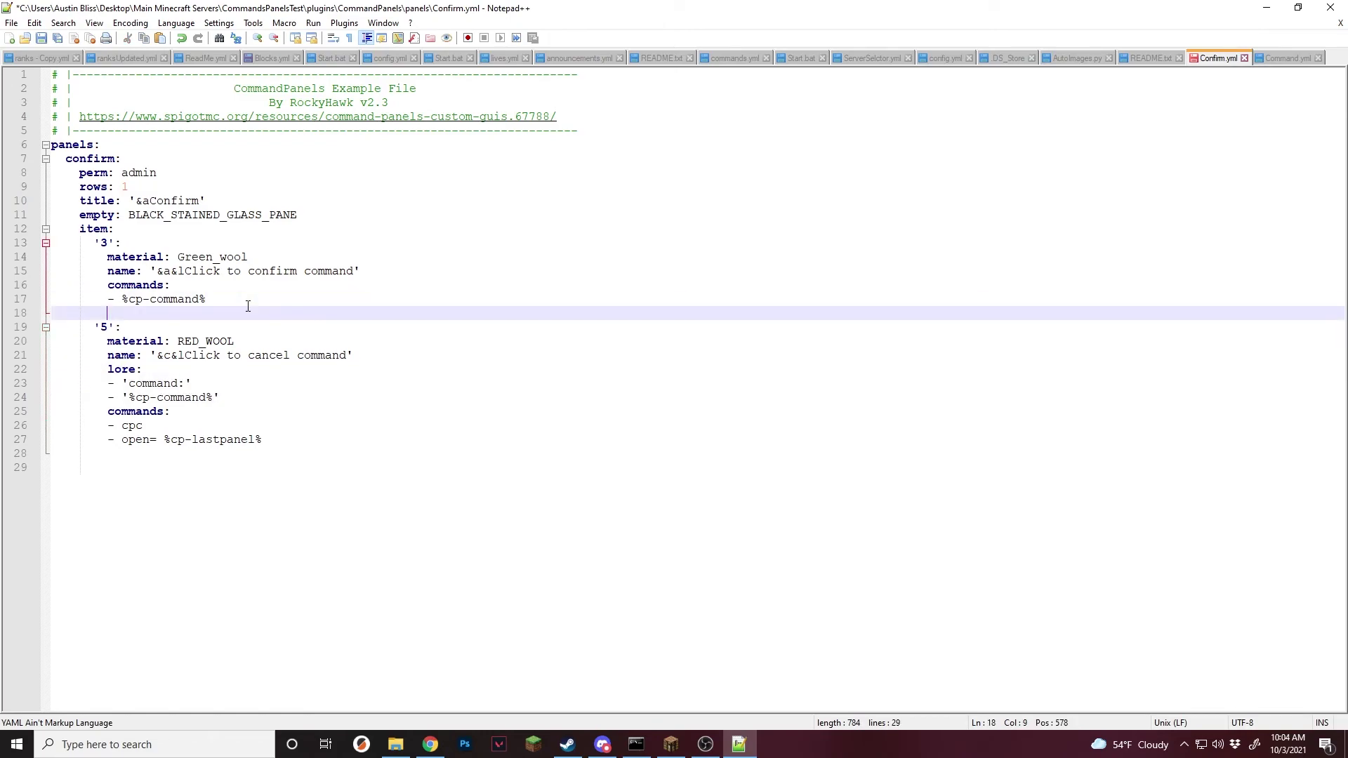
key("ctrl+v")
left_click(115, 313)
key("BackSpace")
key("ctrl+s")
Step: Add '- cpc' as a new entry in the green wool's commands
left_click(234, 322)
key("Down")
key("Up")
key("Down")
key("Down")
key("Up")
key("Up")
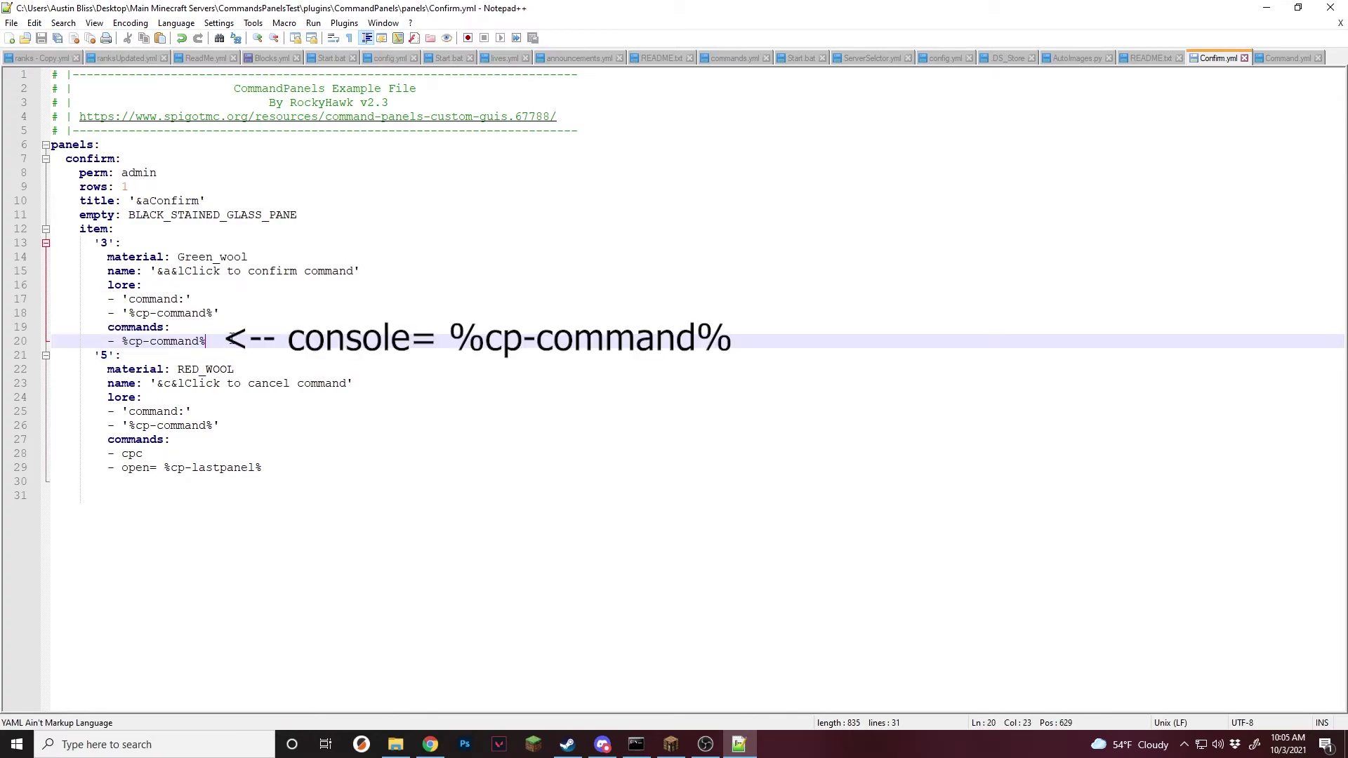
key("Return")
type("c")
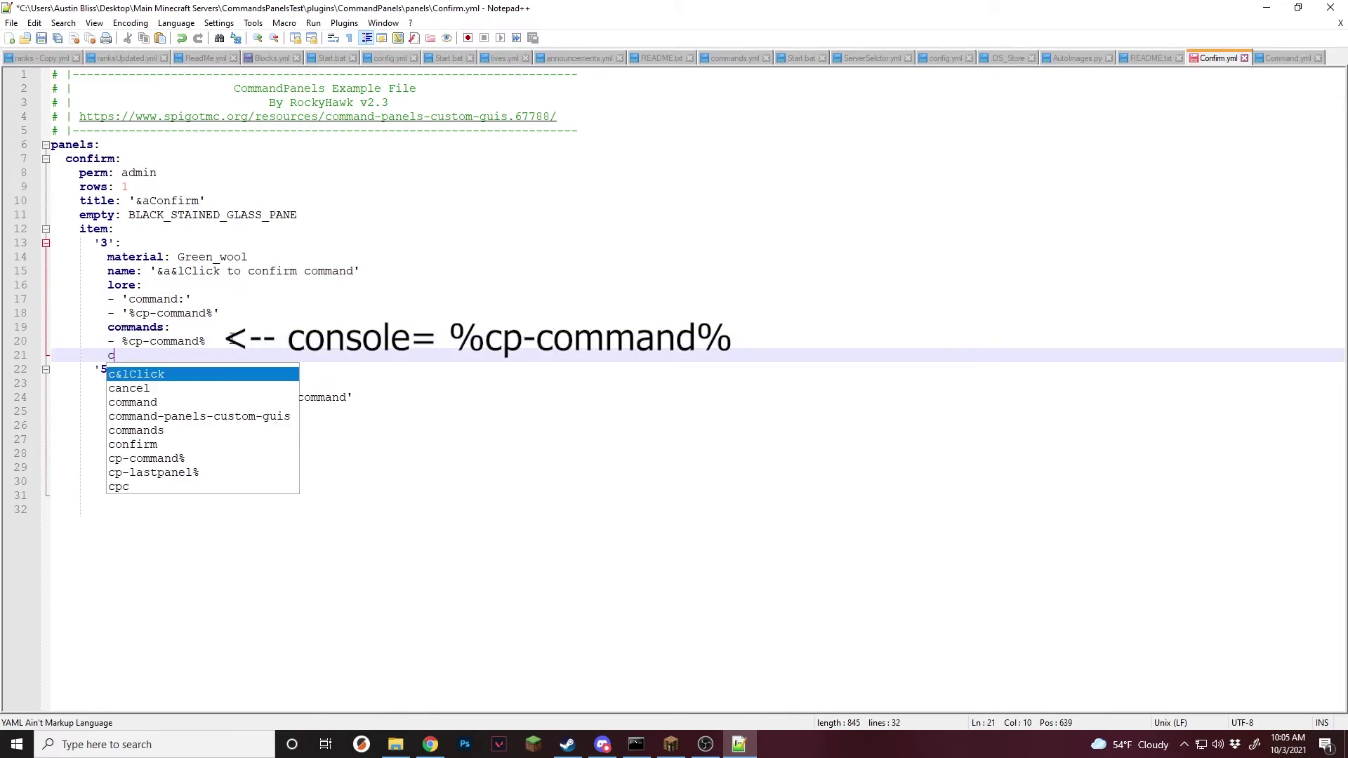
key("Escape")
key("BackSpace")
type("- cpc")
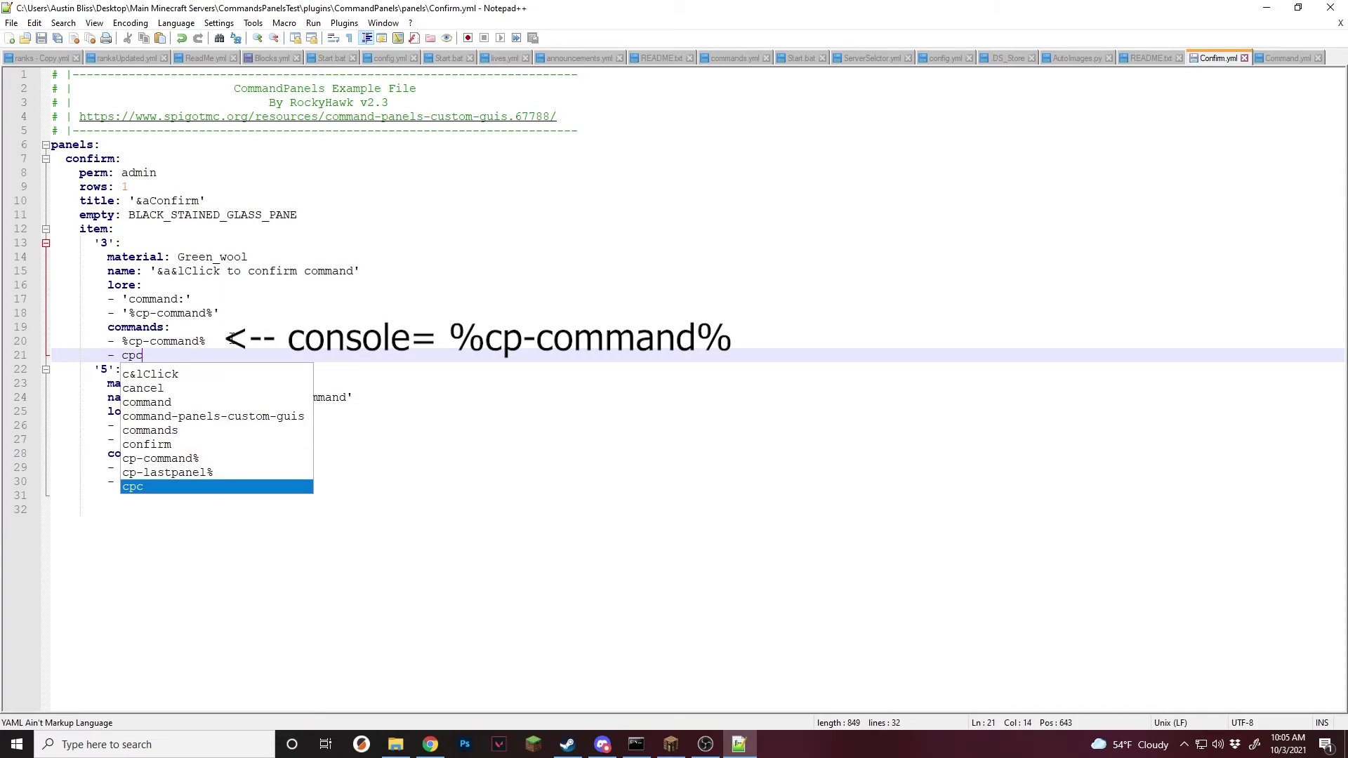
left_click(219, 327)
key("Up")
key("Up")
key("Up")
key("Up")
key("Up")
key("Up")
key("Up")
key("Up")
key("Up")
key("Up")
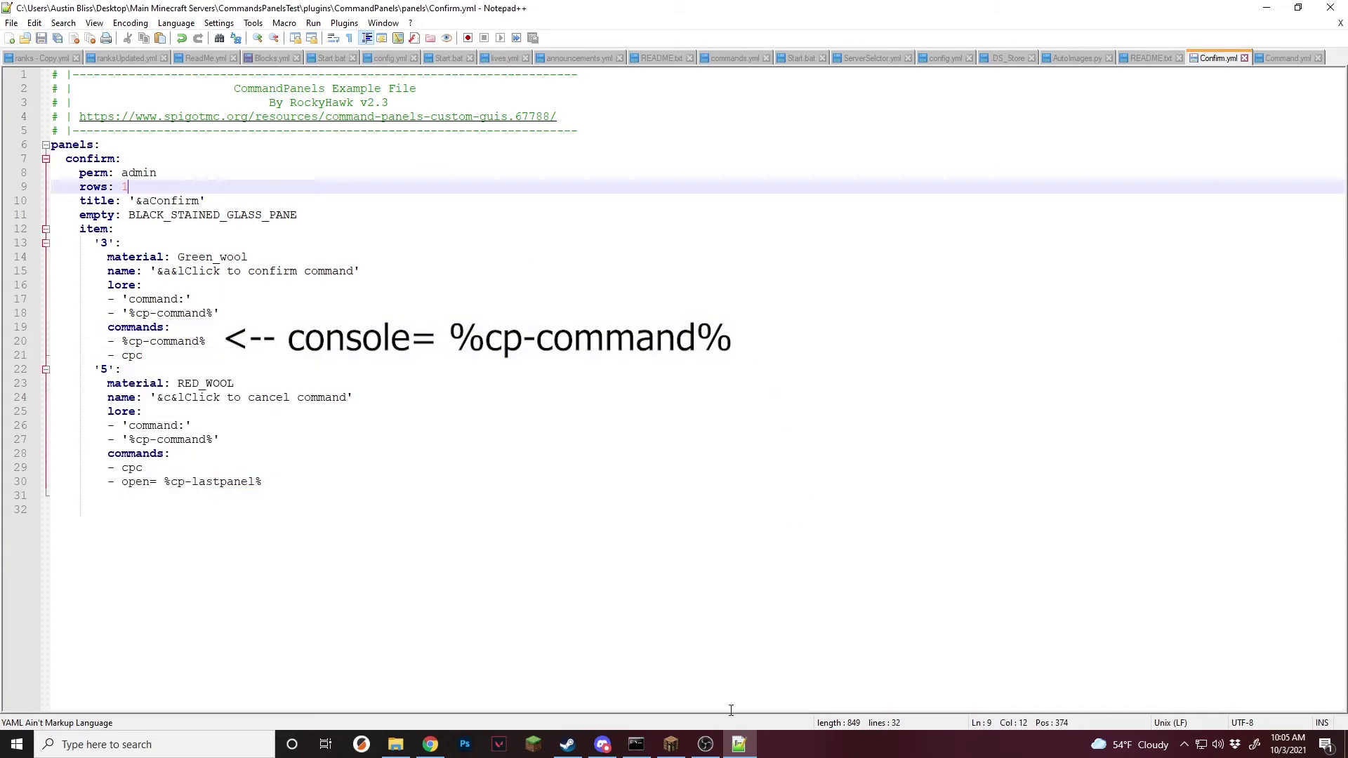
Step: In Minecraft, run /commandpanel command to test the Command panel after the reload
left_click(670, 744)
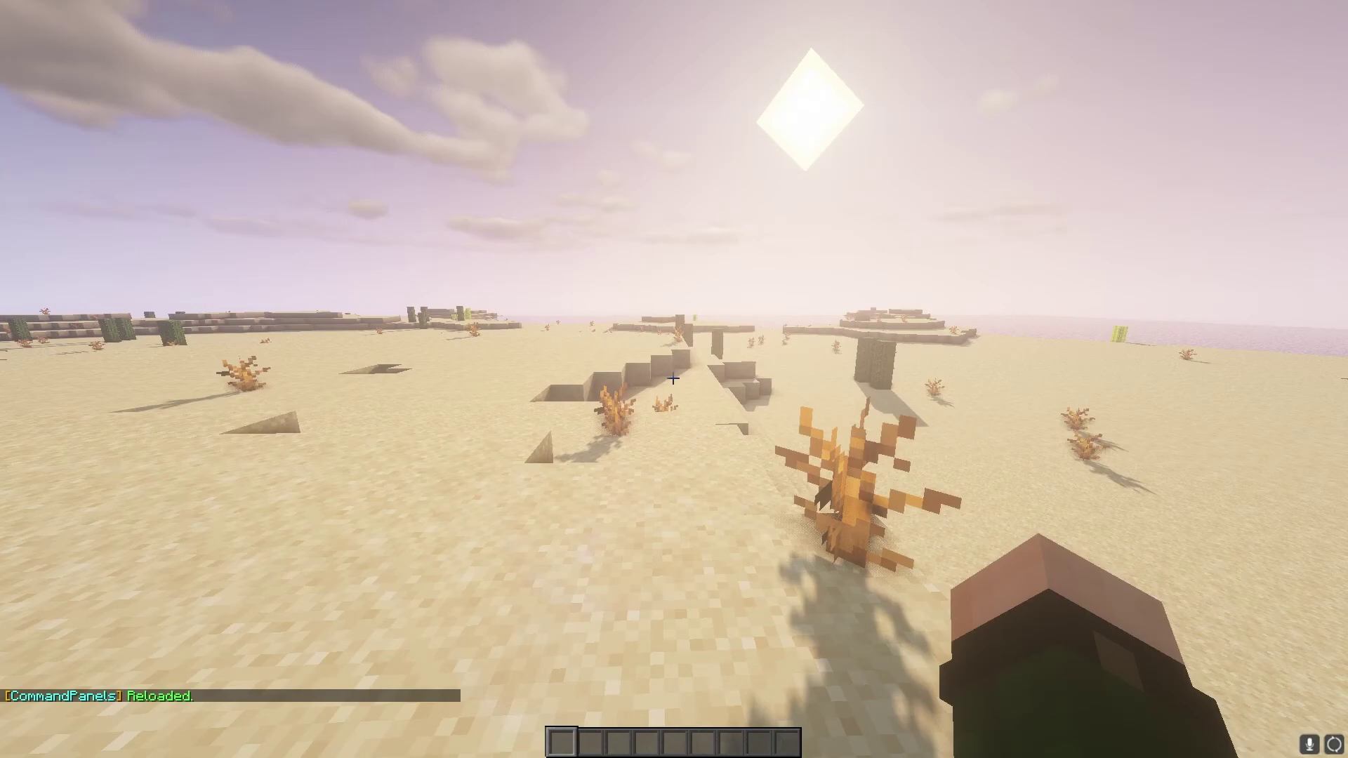
type("/commandpanel command")
key("Return")
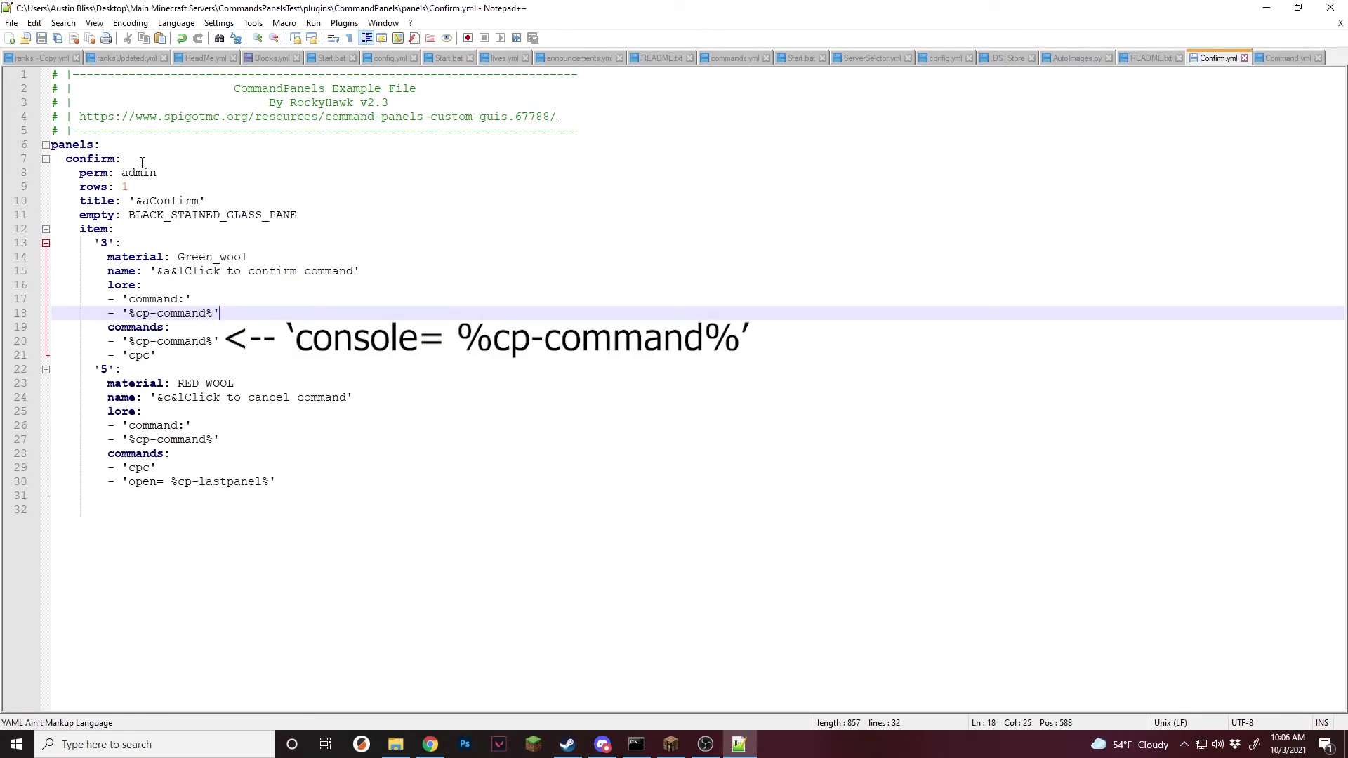
Step: Select the quoted %cp-command% entries on lines 18 and 20 to check their quoting
left_click_drag(220, 313, 121, 314)
left_click_drag(220, 342, 121, 341)
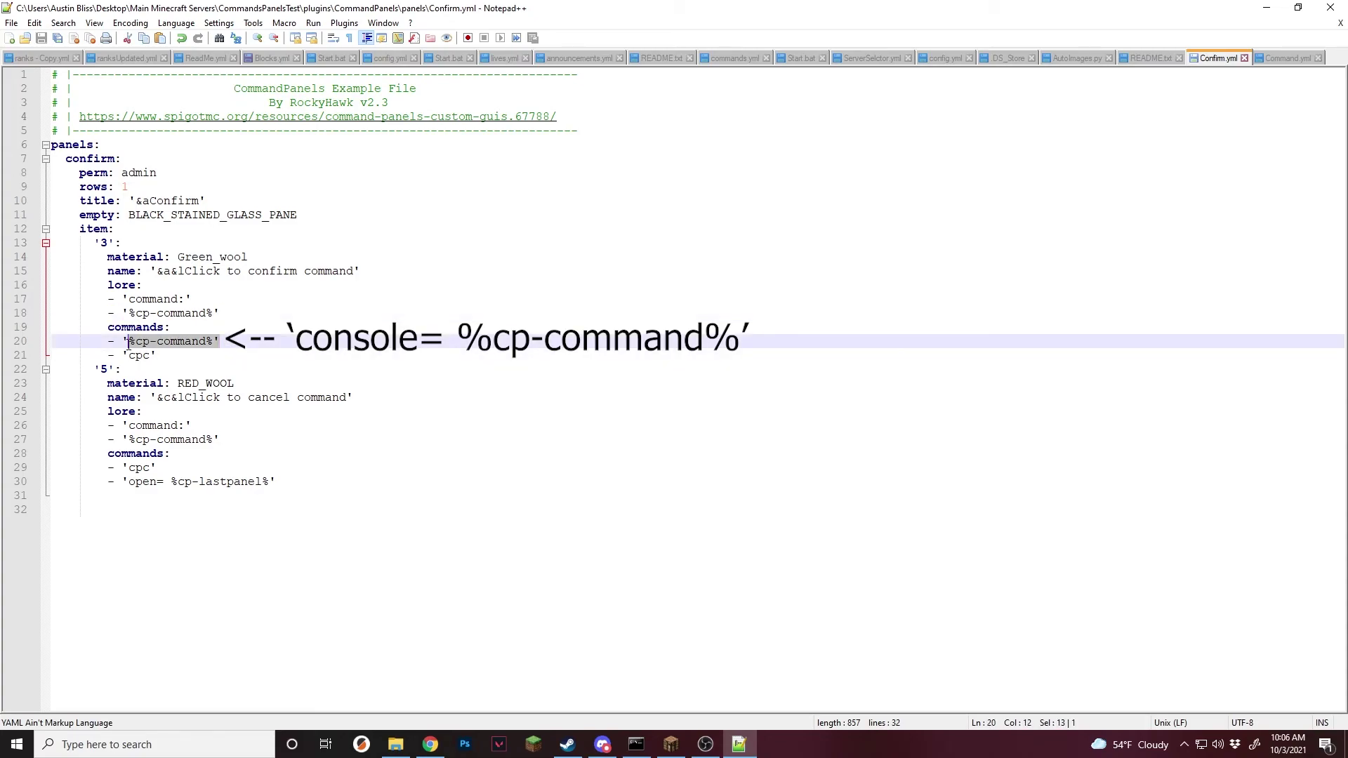
left_click(162, 355)
left_click_drag(220, 341, 125, 339)
left_click(213, 342)
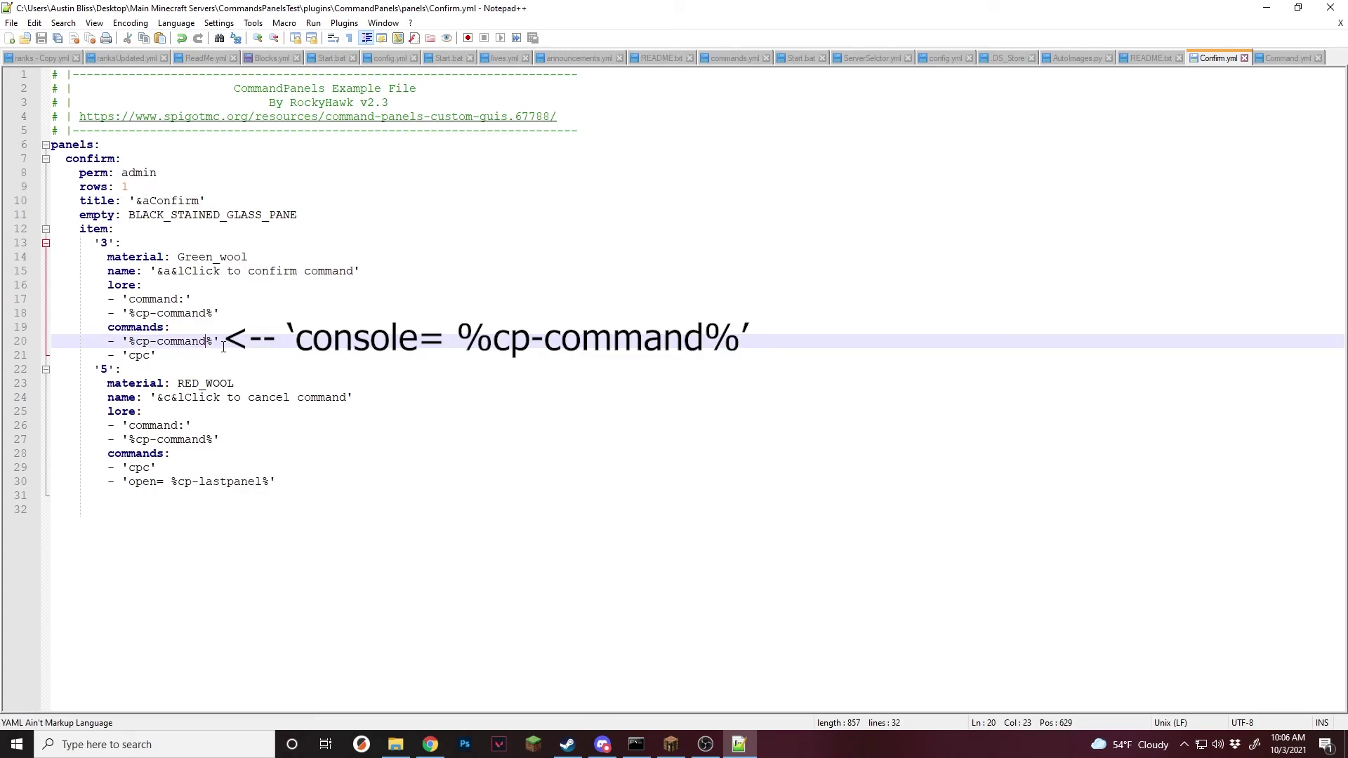
left_click_drag(213, 341, 123, 342)
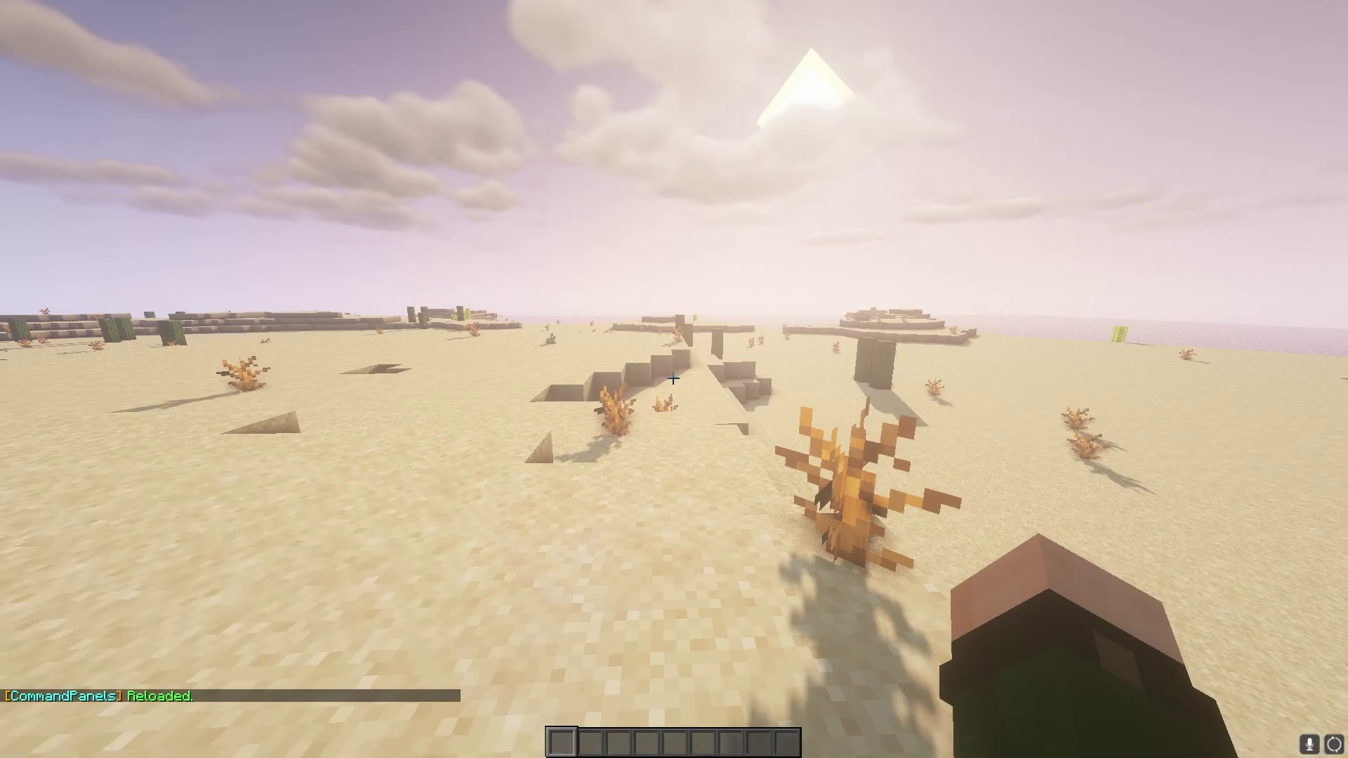
Step: Run /commandpanel command, open Confirm via the stone, cancel with red wool, then reopen Confirm
key("slash")
type("comm")
key("Return")
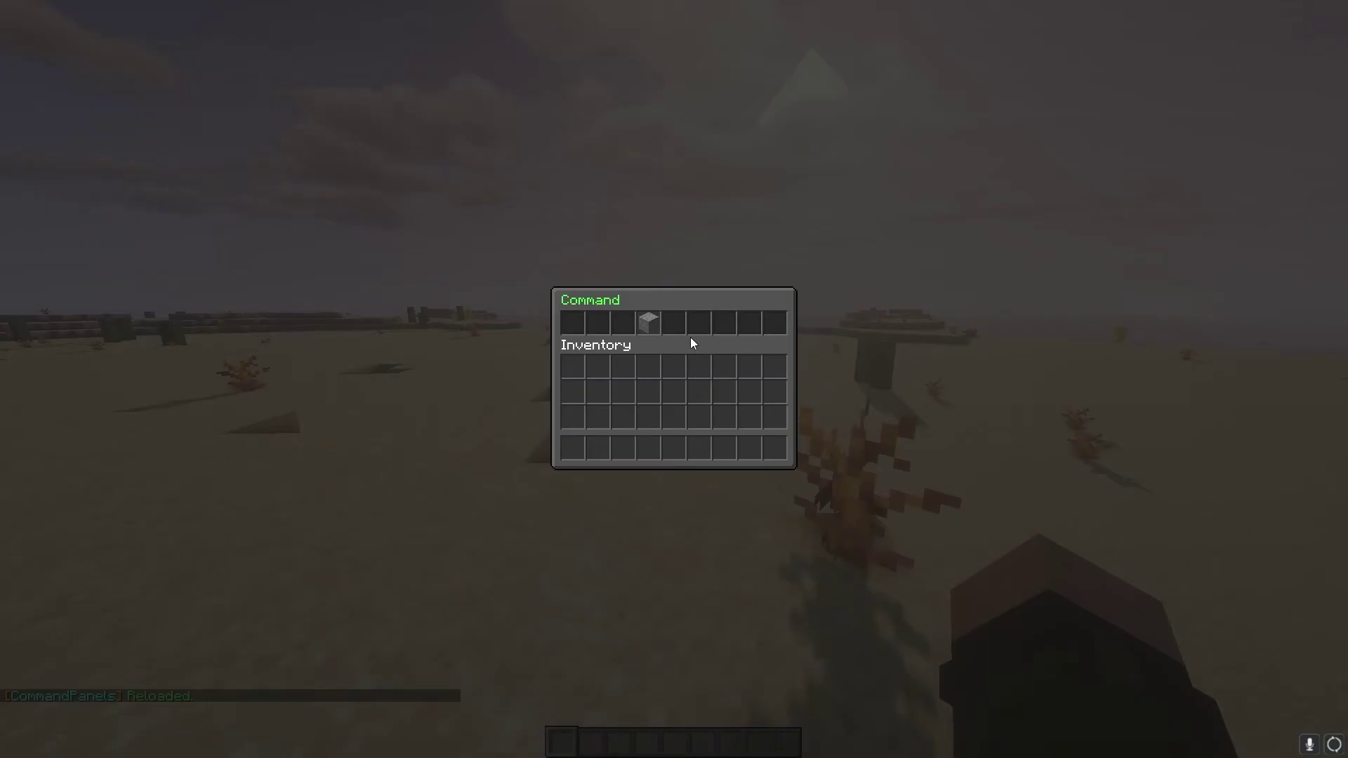
left_click(651, 323)
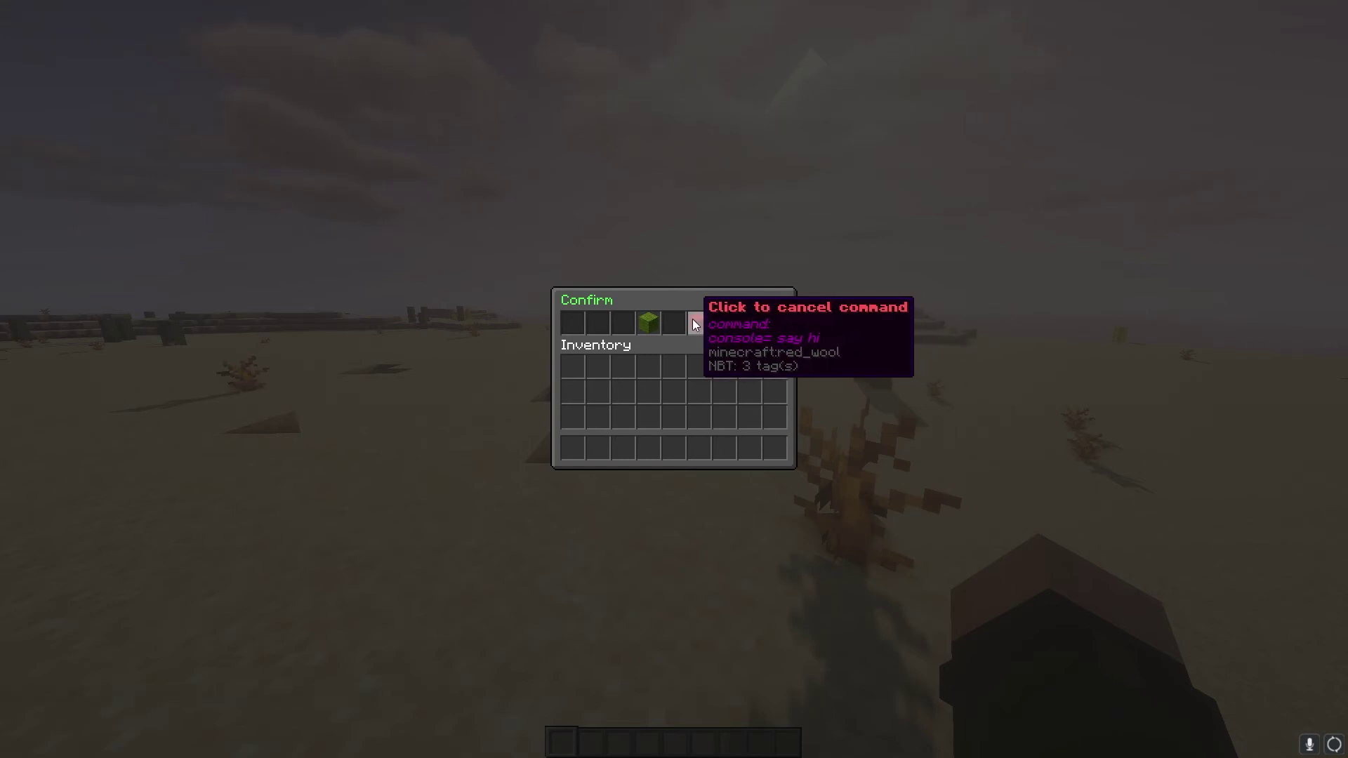
left_click(701, 324)
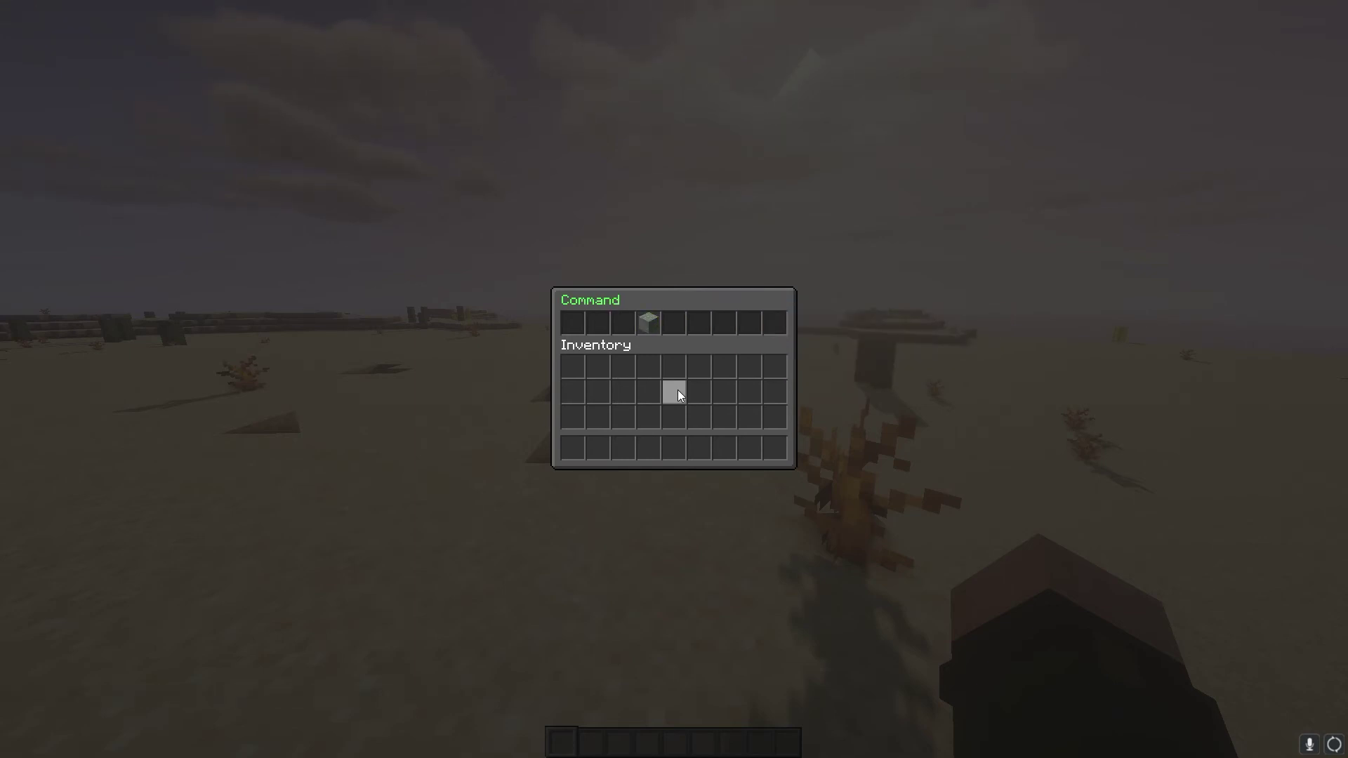
left_click(644, 321)
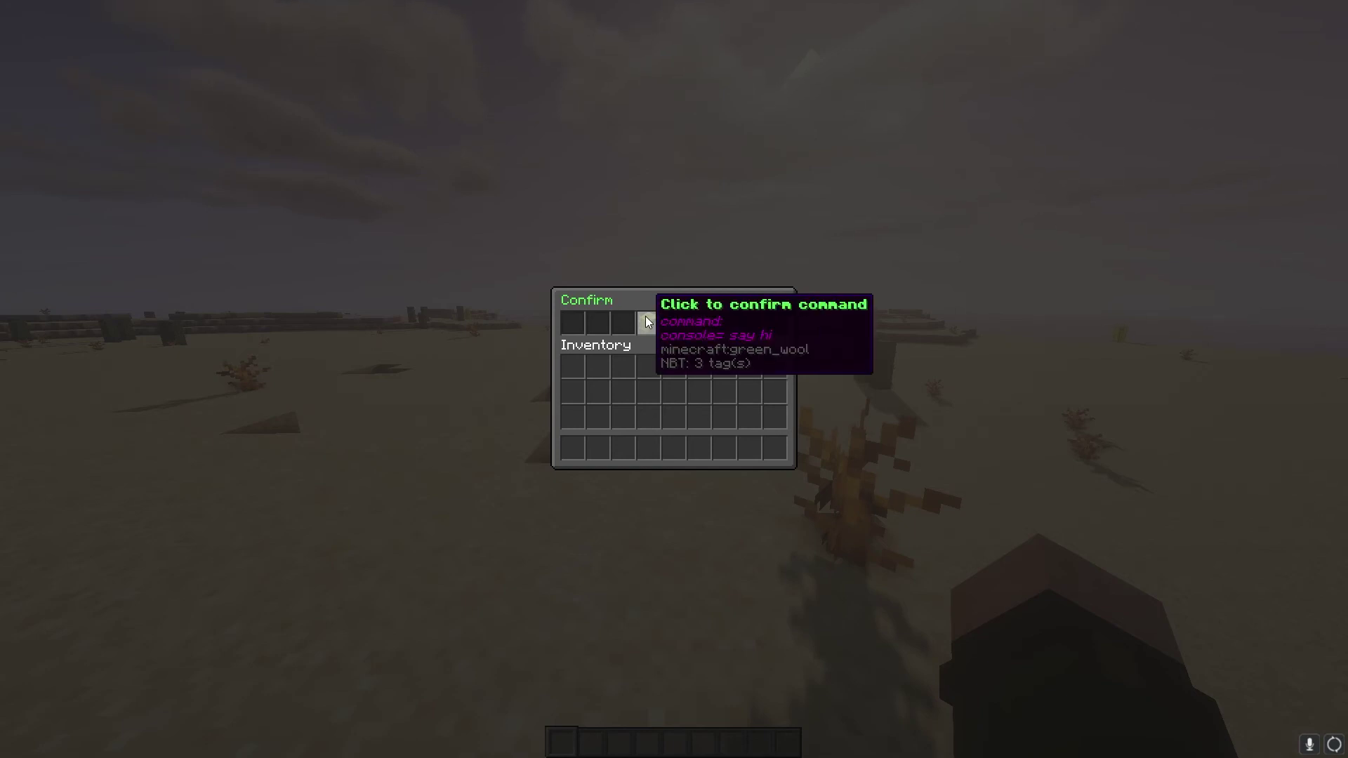